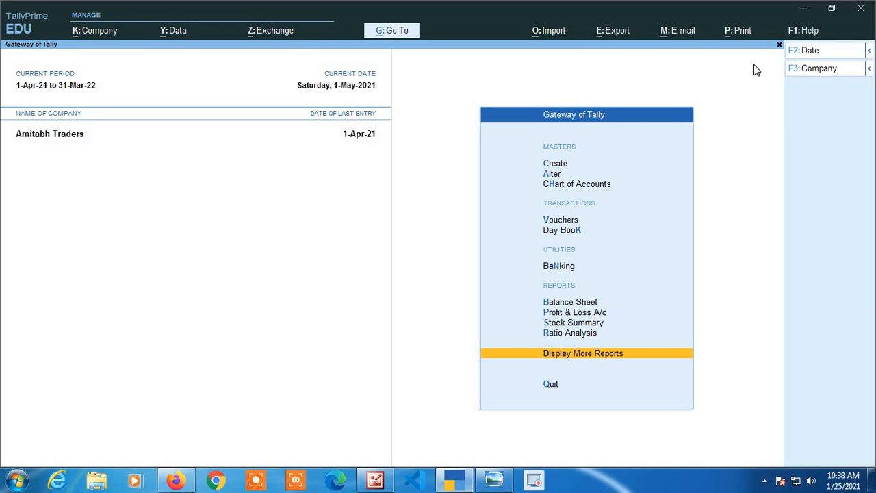
View the lesson title image in Windows Photo Viewer, then return to TallyPrime.
{"action": "left_click", "coordinate": [501, 485]}
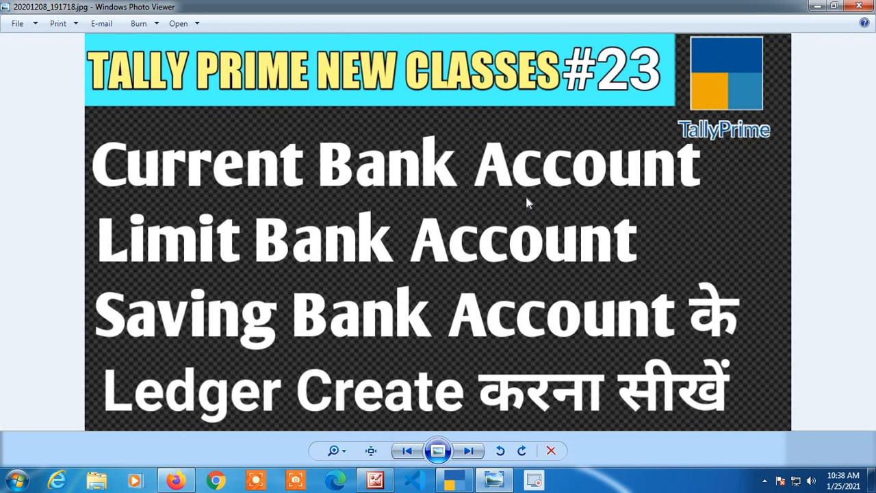
{"action": "left_click", "coordinate": [812, 6]}
Bring up the list of existing ledgers for master alteration.
{"action": "key", "text": "Up"}
{"action": "key", "text": "Up"}
{"action": "key", "text": "Up"}
{"action": "key", "text": "Up"}
{"action": "key", "text": "Up"}
{"action": "key", "text": "Up"}
{"action": "key", "text": "Up"}
{"action": "key", "text": "Up"}
{"action": "key", "text": "Up"}
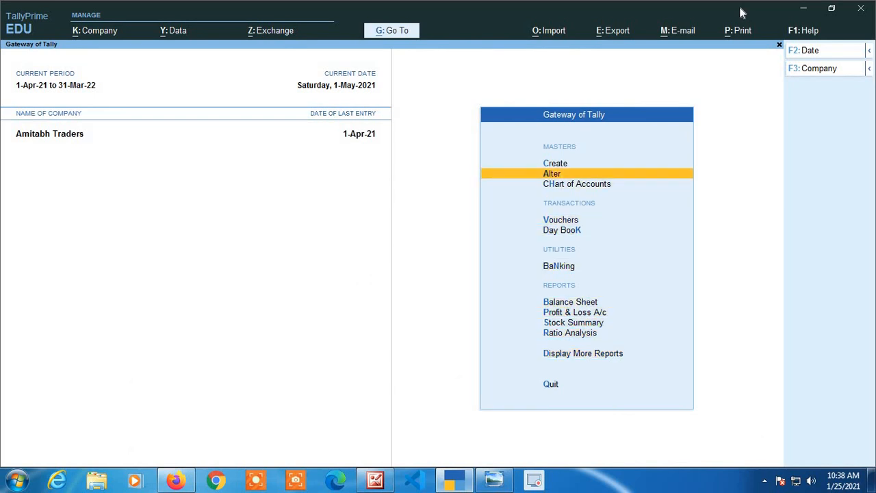
{"action": "key", "text": "Return"}
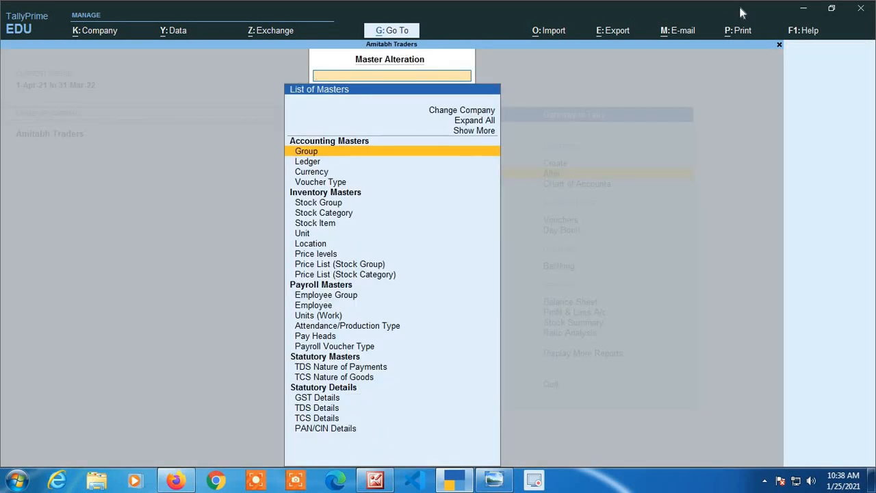
{"action": "key", "text": "Down"}
{"action": "key", "text": "Return"}
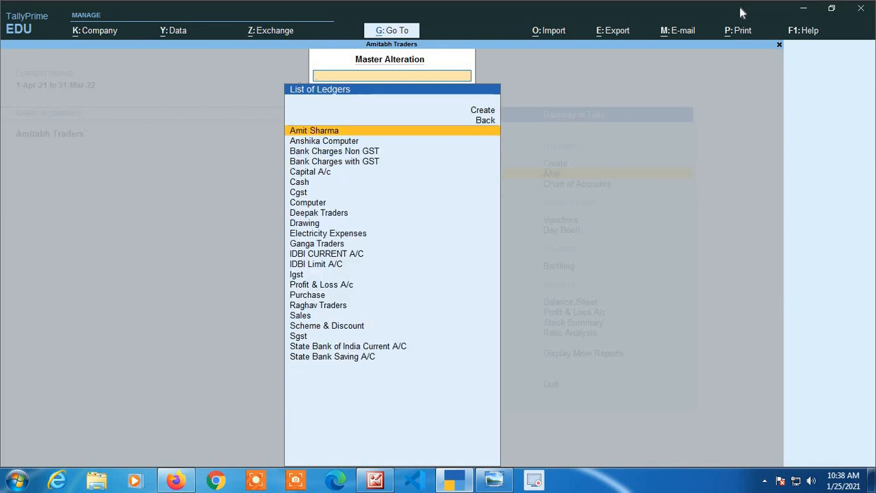
Open the IDBI CURRENT A/C ledger for alteration.
{"action": "key", "text": "Down"}
{"action": "key", "text": "Down"}
{"action": "key", "text": "Down"}
{"action": "key", "text": "Down"}
{"action": "key", "text": "Down"}
{"action": "key", "text": "Down"}
{"action": "key", "text": "Down"}
{"action": "key", "text": "Down"}
{"action": "key", "text": "Down"}
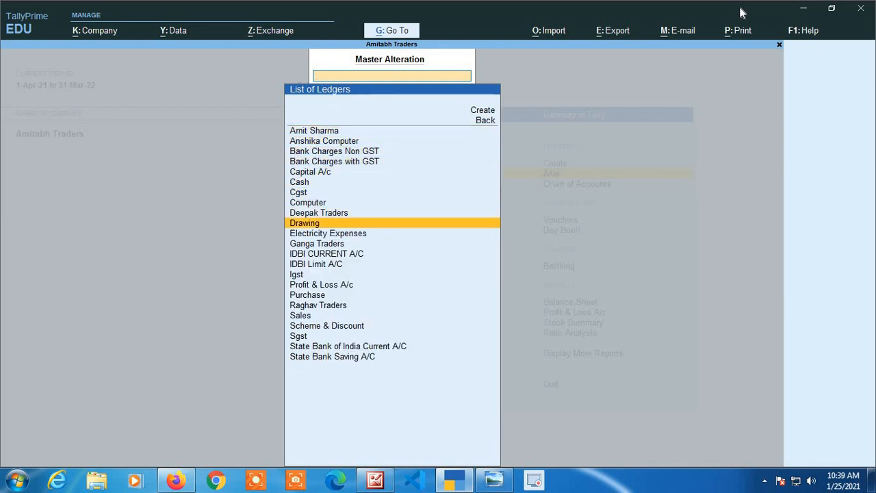
{"action": "key", "text": "Down"}
{"action": "key", "text": "Down"}
{"action": "key", "text": "Down"}
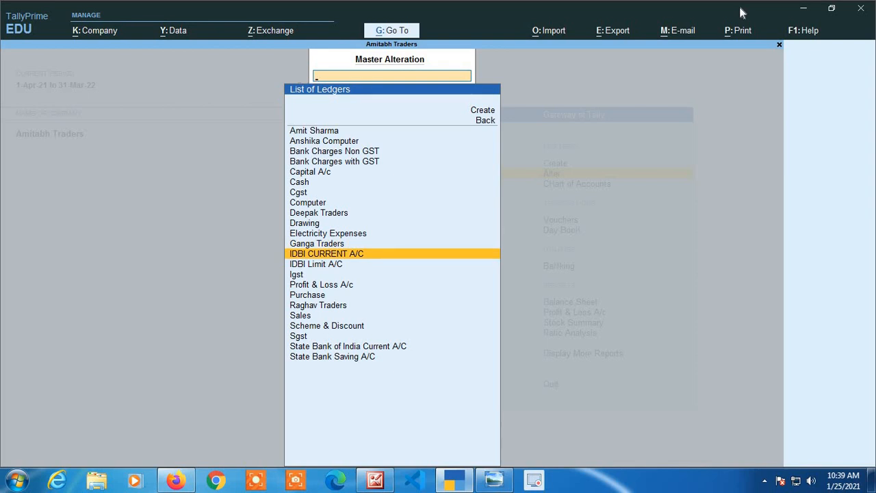
{"action": "key", "text": "Return"}
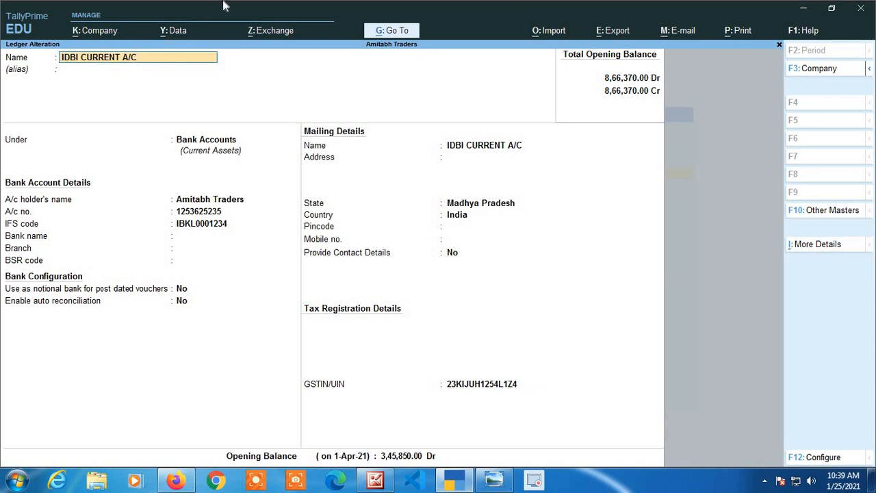
Keep the IDBI CURRENT A/C ledger under Bank Accounts and set its bank name to Not Applicable.
{"action": "key", "text": "Return"}
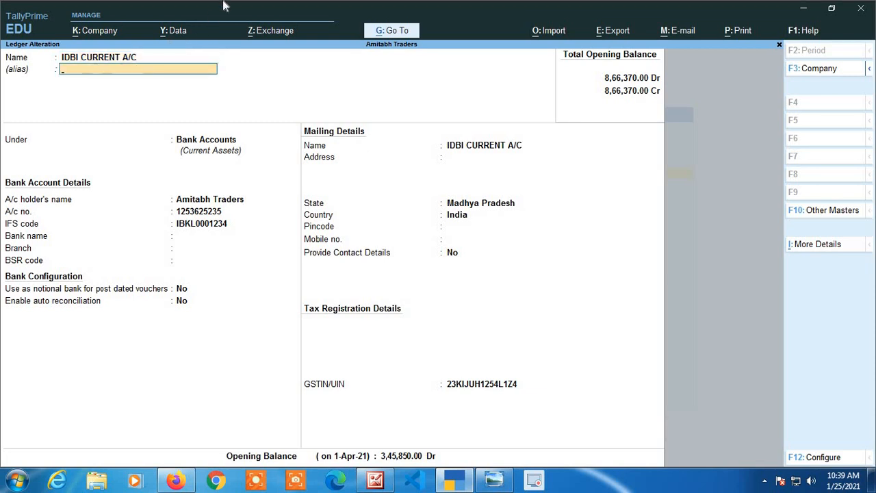
{"action": "key", "text": "Return"}
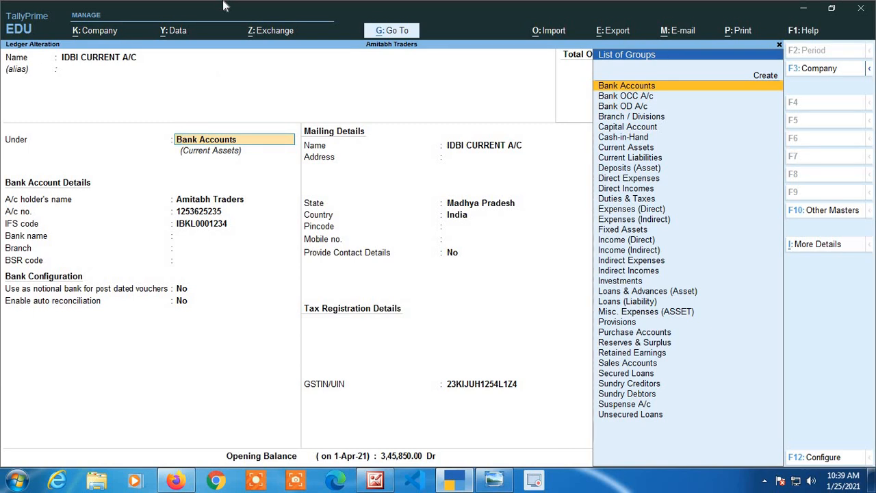
{"action": "key", "text": "Return"}
{"action": "key", "text": "Return"}
{"action": "key", "text": "Return"}
{"action": "key", "text": "Return"}
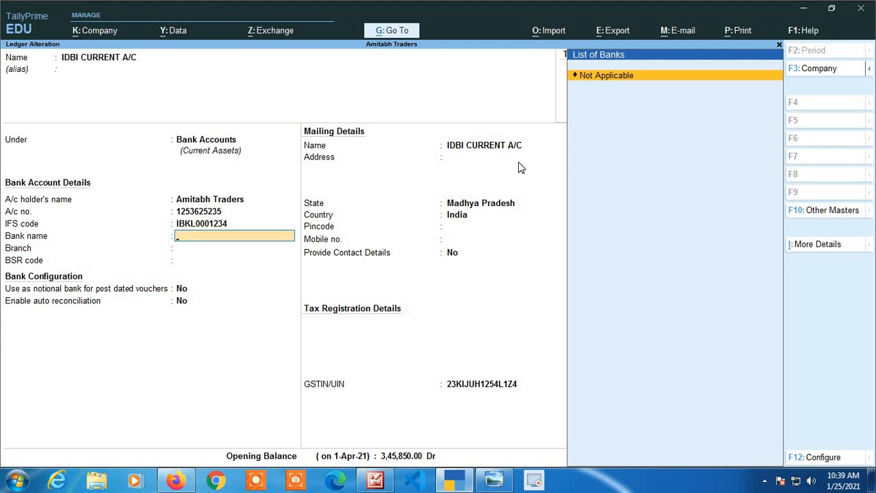
{"action": "key", "text": "Return"}
{"action": "key", "text": "Return"}
{"action": "key", "text": "Return"}
{"action": "key", "text": "Return"}
{"action": "key", "text": "Return"}
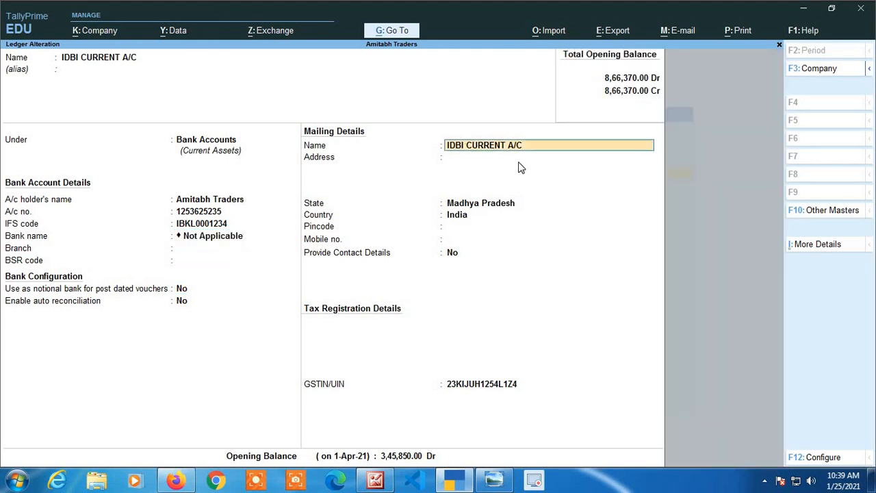
Accept the IDBI CURRENT A/C ledger's existing mailing details, GSTIN and opening balance, and save the ledger.
{"action": "key", "text": "Return"}
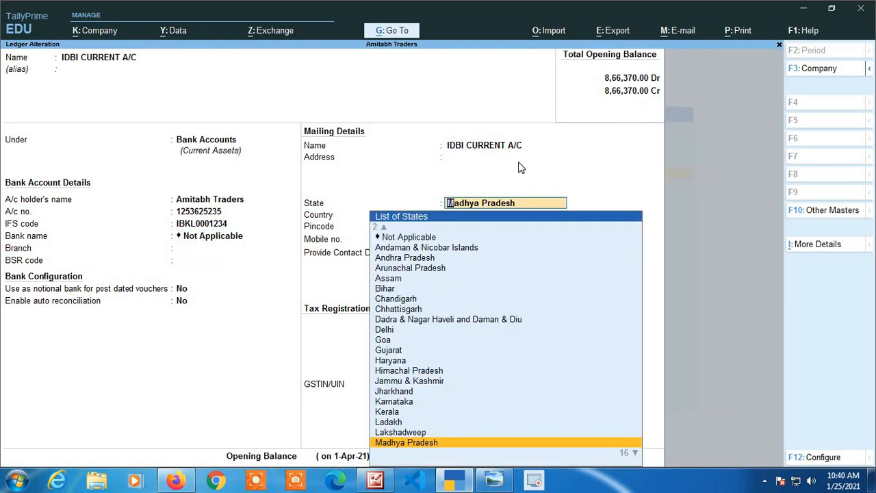
{"action": "key", "text": "Return"}
{"action": "key", "text": "Return"}
{"action": "key", "text": "Return"}
{"action": "key", "text": "Return"}
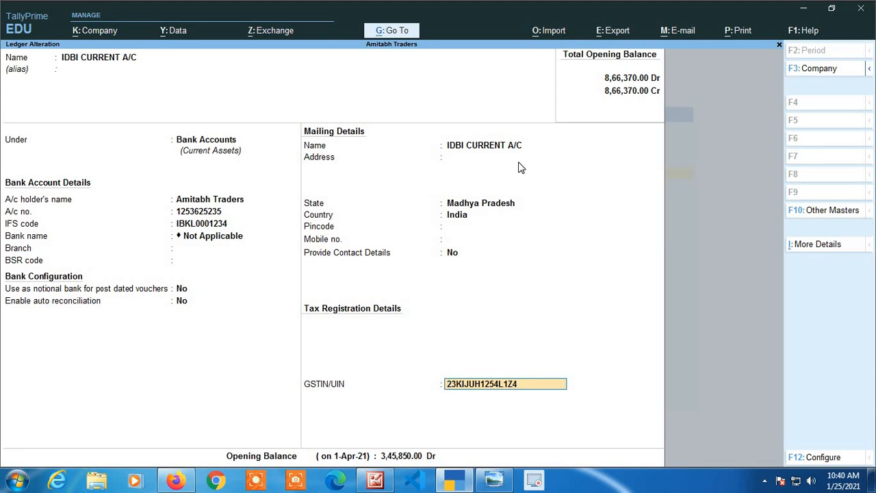
{"action": "key", "text": "Return"}
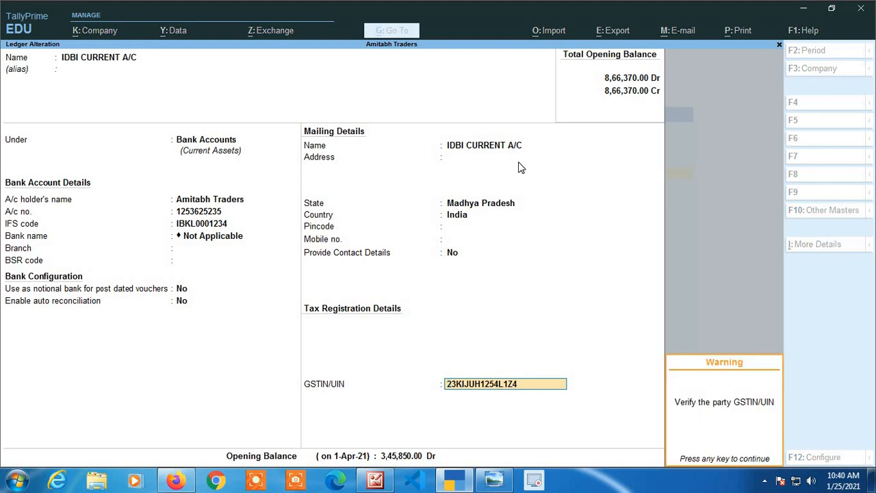
{"action": "key", "text": "Return"}
{"action": "key", "text": "Return"}
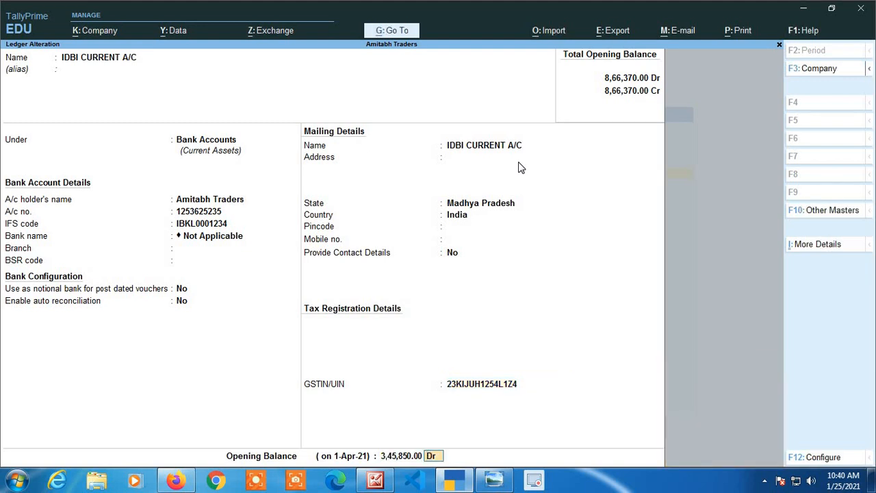
{"action": "key", "text": "Return"}
{"action": "key", "text": "Return"}
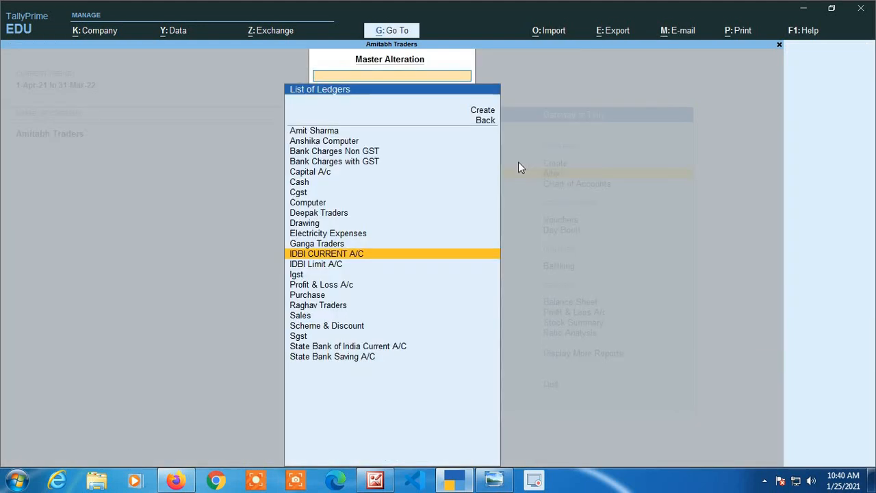
Open the IDBI Limit A/C ledger for alteration and accept its Bank OD A/c group and existing OD limit.
{"action": "key", "text": "Down"}
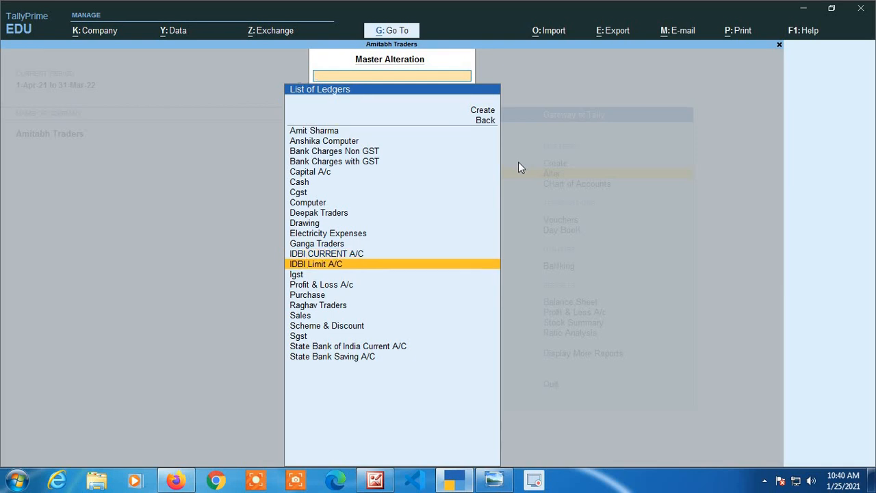
{"action": "key", "text": "Return"}
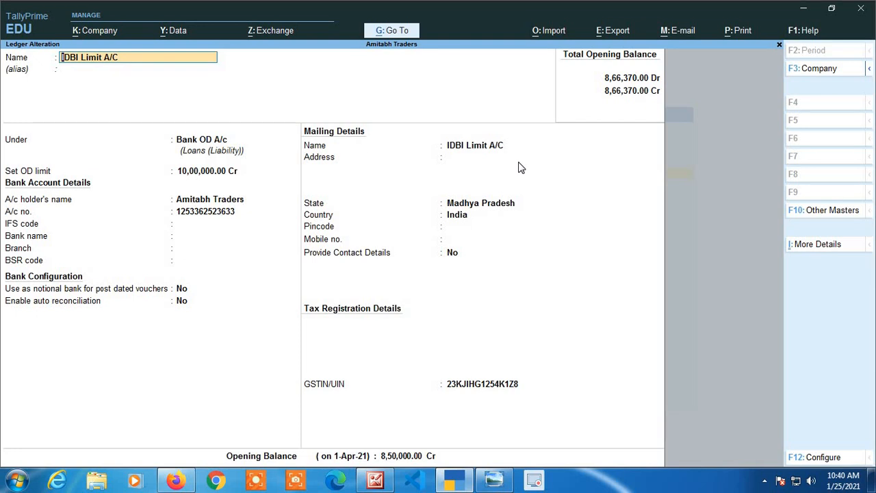
{"action": "key", "text": "Return"}
{"action": "key", "text": "Return"}
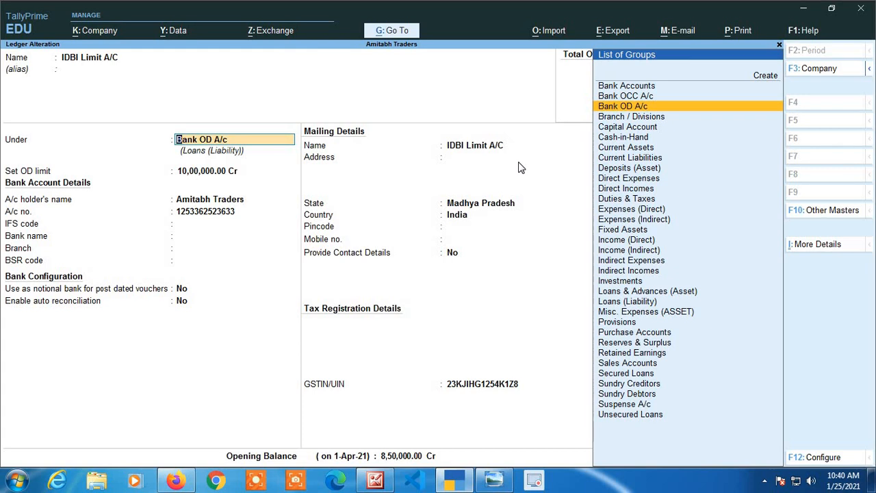
{"action": "key", "text": "Return"}
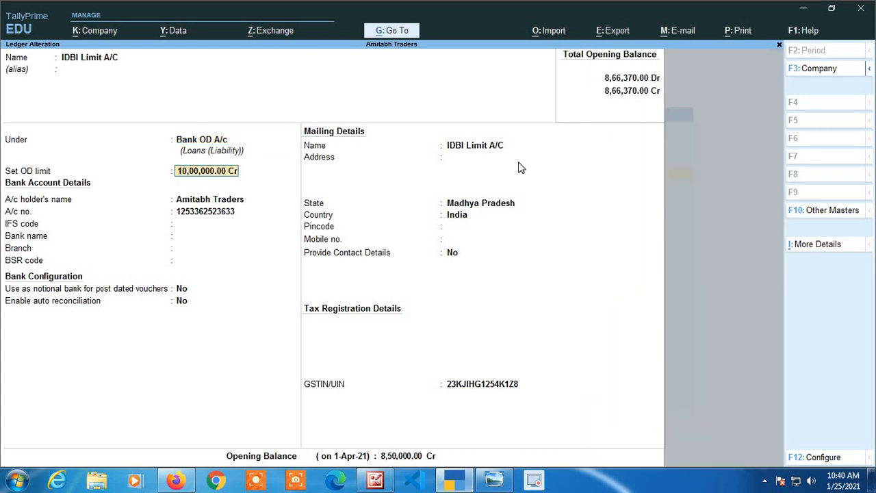
{"action": "key", "text": "Return"}
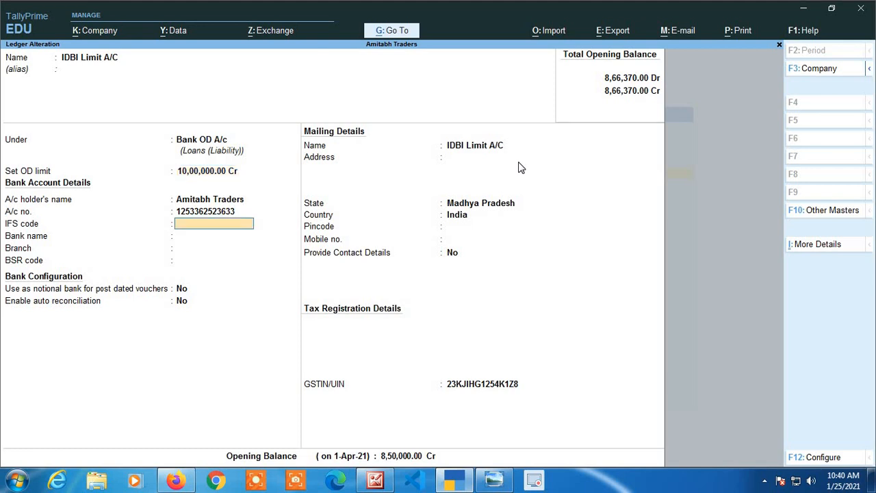
Set the IDBI Limit A/C ledger's bank name to Not Applicable, leaving the IFS code, branch and BSR code blank.
{"action": "key", "text": "Return"}
{"action": "key", "text": "Return"}
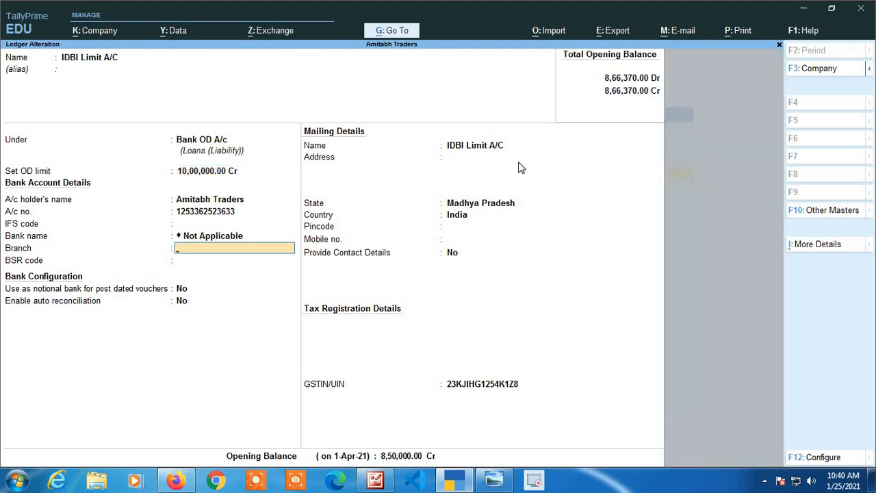
{"action": "key", "text": "Return"}
{"action": "key", "text": "Return"}
{"action": "key", "text": "Return"}
{"action": "key", "text": "Return"}
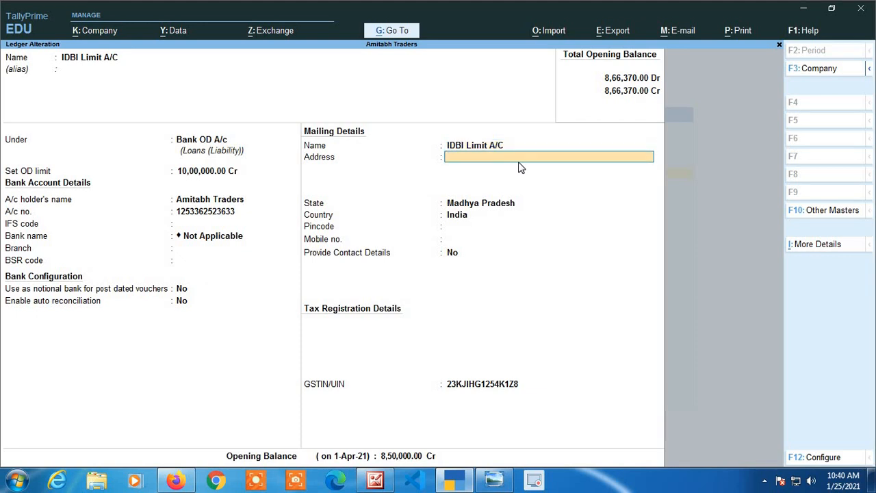
Accept the IDBI Limit A/C ledger's existing mailing details, GSTIN and opening balance, and save the ledger.
{"action": "key", "text": "Return"}
{"action": "key", "text": "Return"}
{"action": "key", "text": "Return"}
{"action": "key", "text": "Return"}
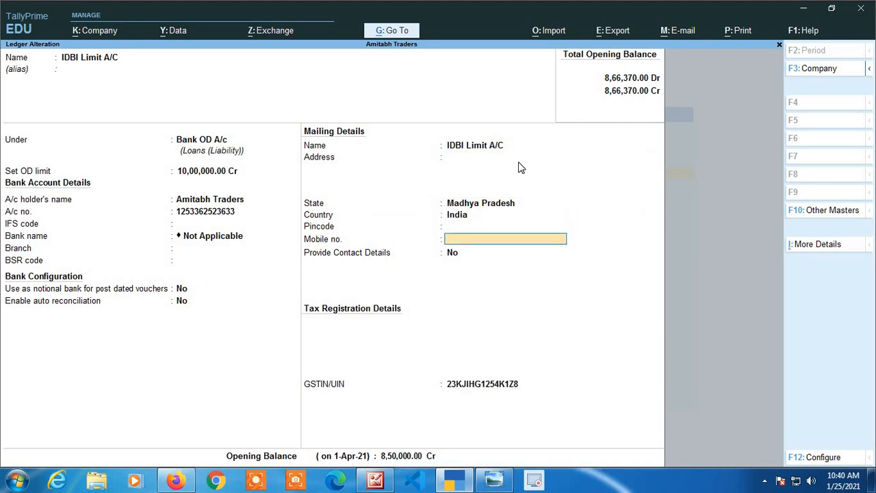
{"action": "key", "text": "Return"}
{"action": "key", "text": "Return"}
{"action": "key", "text": "Return"}
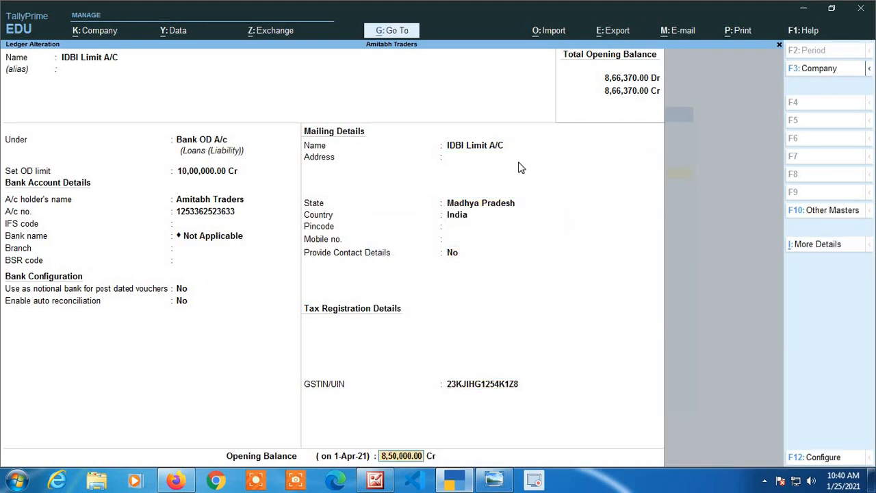
{"action": "key", "text": "Return"}
{"action": "key", "text": "Return"}
{"action": "key", "text": "Return"}
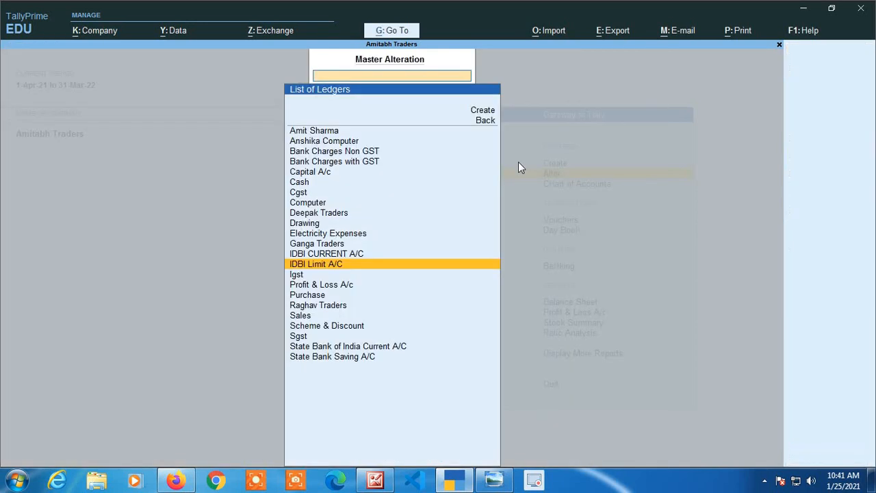
Open the State Bank of India Current A/C ledger for alteration.
{"action": "key", "text": "Down"}
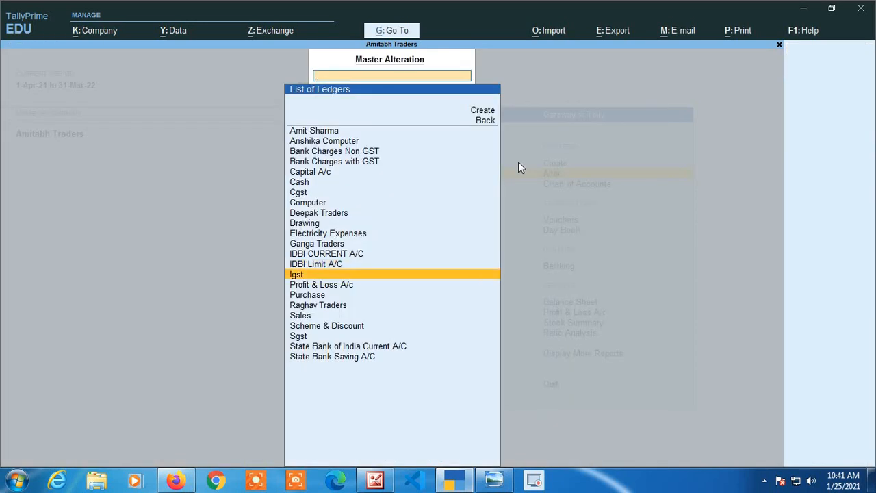
{"action": "key", "text": "Down"}
{"action": "key", "text": "Down"}
{"action": "key", "text": "Down"}
{"action": "key", "text": "Down"}
{"action": "key", "text": "Down"}
{"action": "key", "text": "Down"}
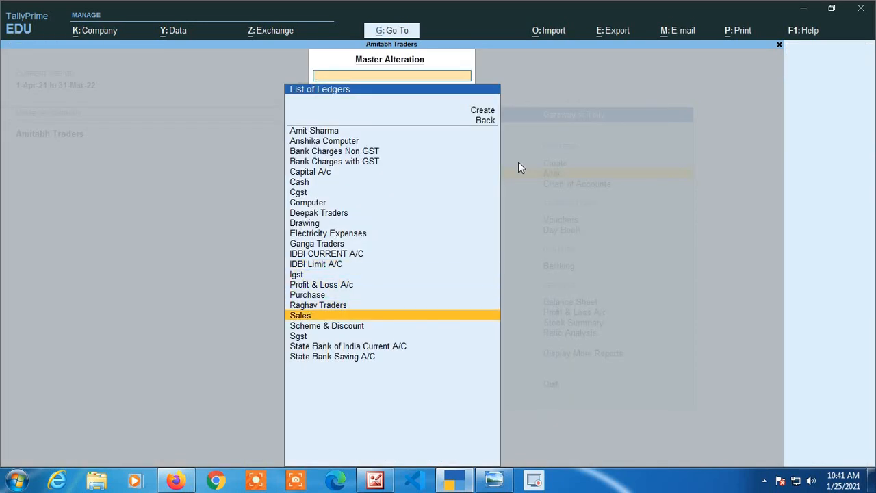
{"action": "key", "text": "Down"}
{"action": "key", "text": "Return"}
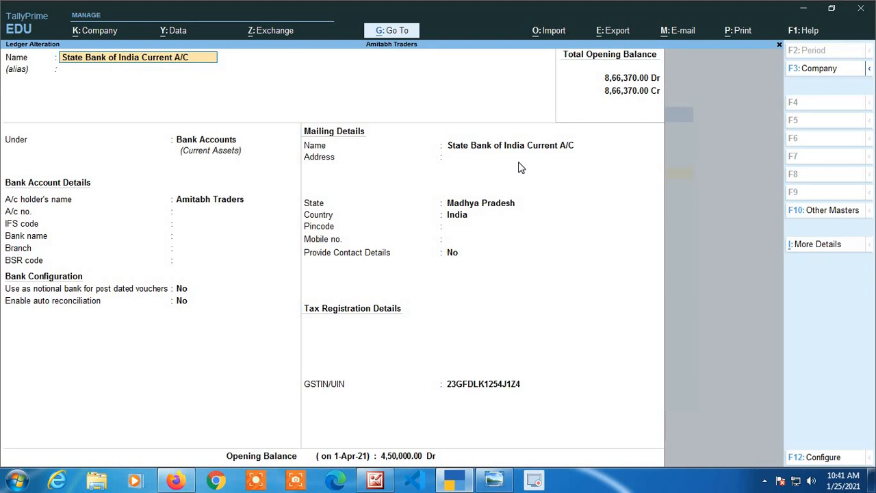
Keep the State Bank of India Current A/C ledger under Bank Accounts and set its bank name to Not Applicable.
{"action": "key", "text": "Return"}
{"action": "key", "text": "Return"}
{"action": "key", "text": "Return"}
{"action": "key", "text": "Return"}
{"action": "key", "text": "Return"}
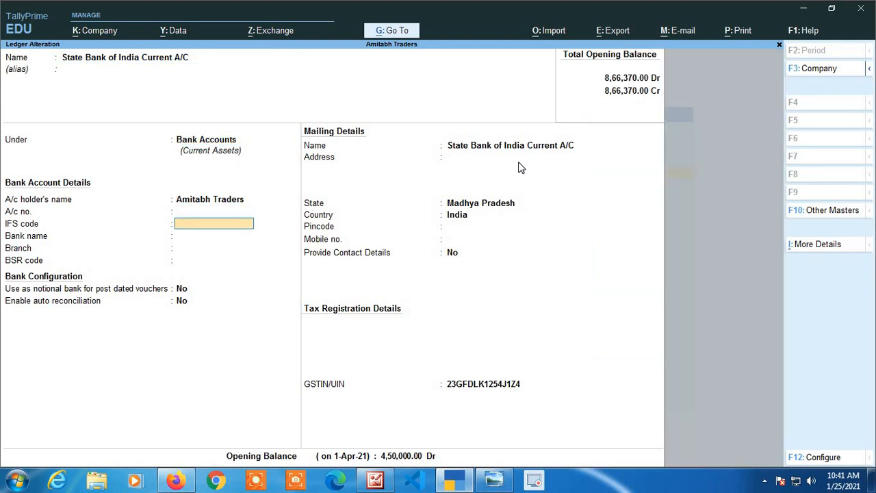
{"action": "key", "text": "Return"}
{"action": "key", "text": "Return"}
{"action": "key", "text": "Return"}
{"action": "key", "text": "Return"}
{"action": "key", "text": "Return"}
{"action": "key", "text": "Return"}
{"action": "key", "text": "Return"}
{"action": "key", "text": "Return"}
{"action": "key", "text": "Return"}
{"action": "key", "text": "Return"}
{"action": "key", "text": "Return"}
{"action": "key", "text": "Return"}
{"action": "key", "text": "Return"}
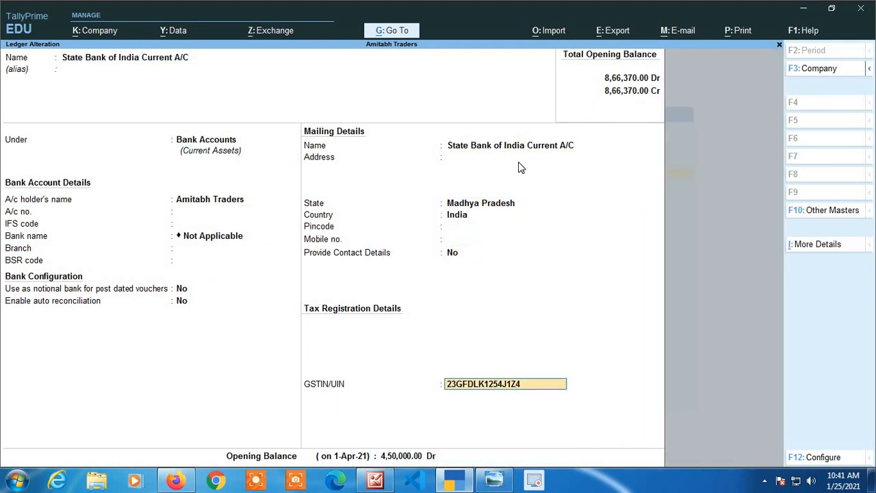
Accept the State Bank of India Current A/C ledger's remaining mailing, GSTIN and opening balance details, and save it.
{"action": "key", "text": "Return"}
{"action": "key", "text": "Return"}
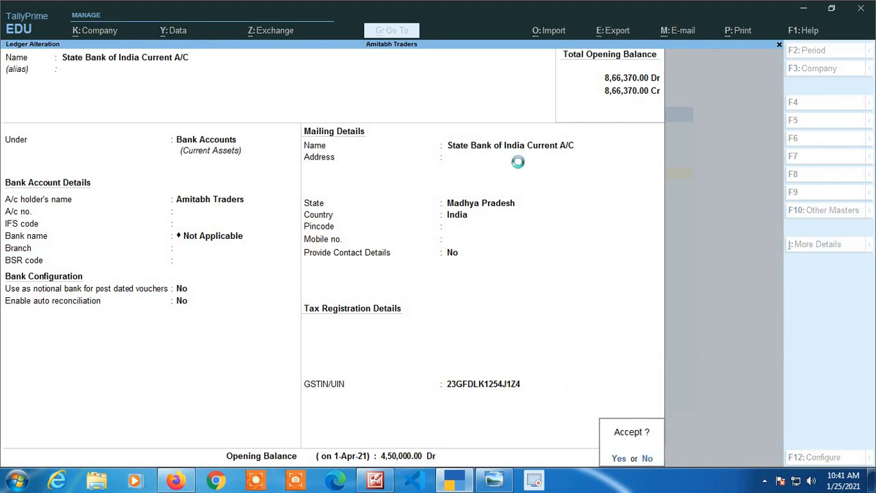
{"action": "key", "text": "Return"}
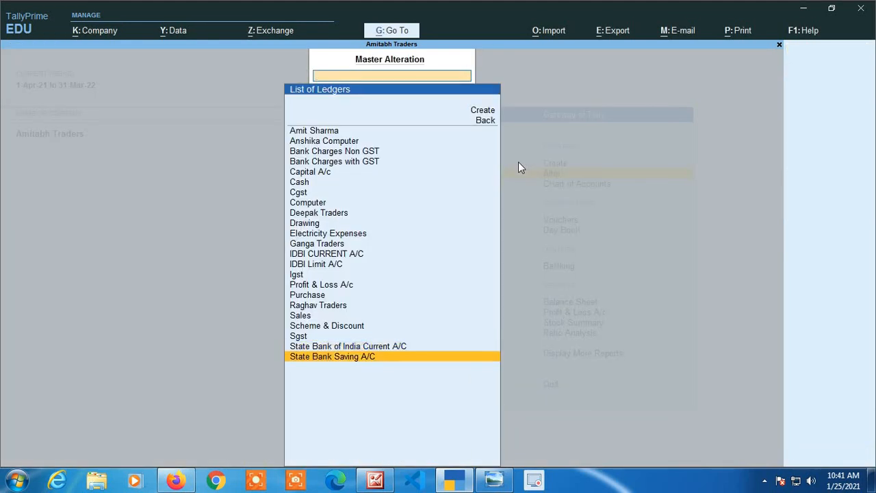
Open the State Bank Saving A/C ledger for alteration and accept its existing name.
{"action": "key", "text": "Down"}
{"action": "key", "text": "Return"}
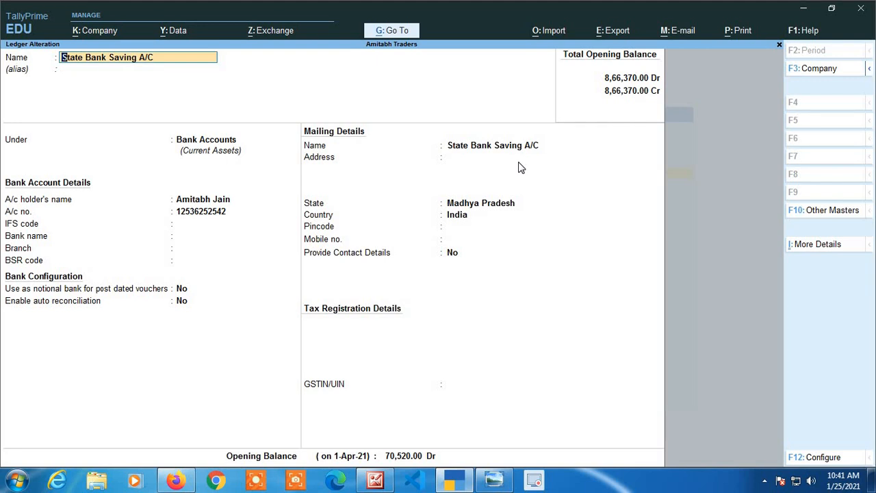
{"action": "key", "text": "Return"}
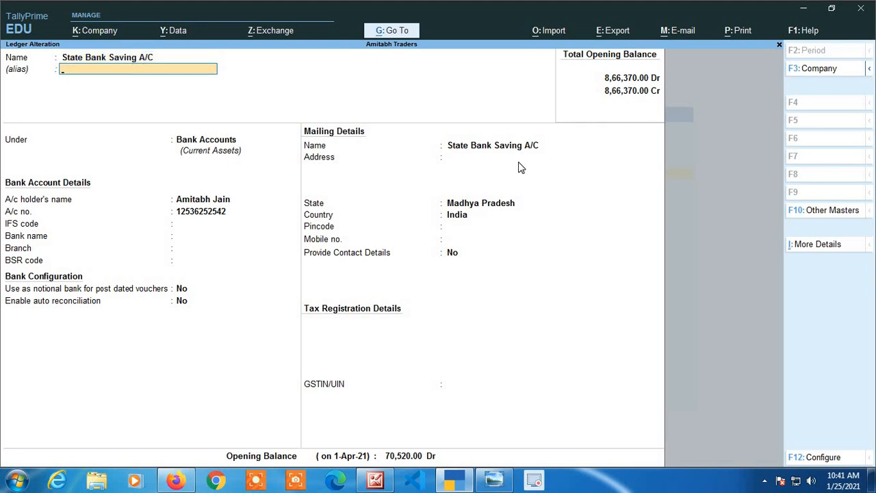
Keep the State Bank Saving A/C ledger under Bank Accounts and set its bank name to Not Applicable.
{"action": "key", "text": "Return"}
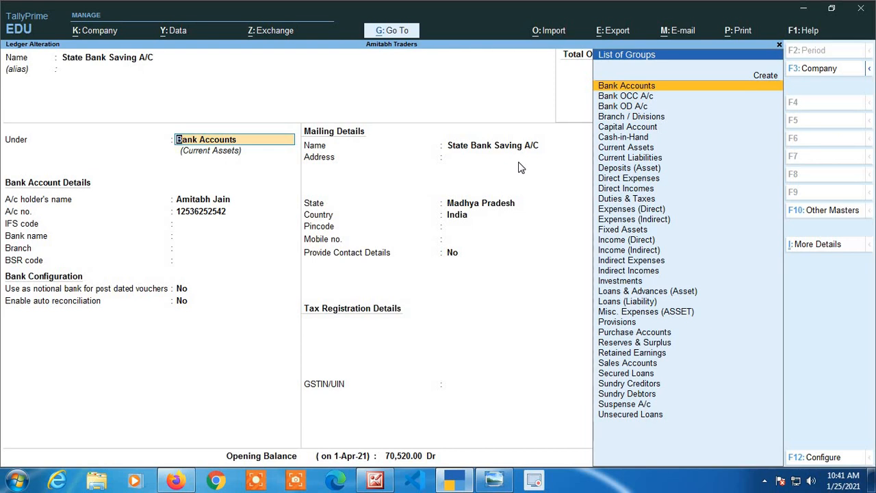
{"action": "key", "text": "Return"}
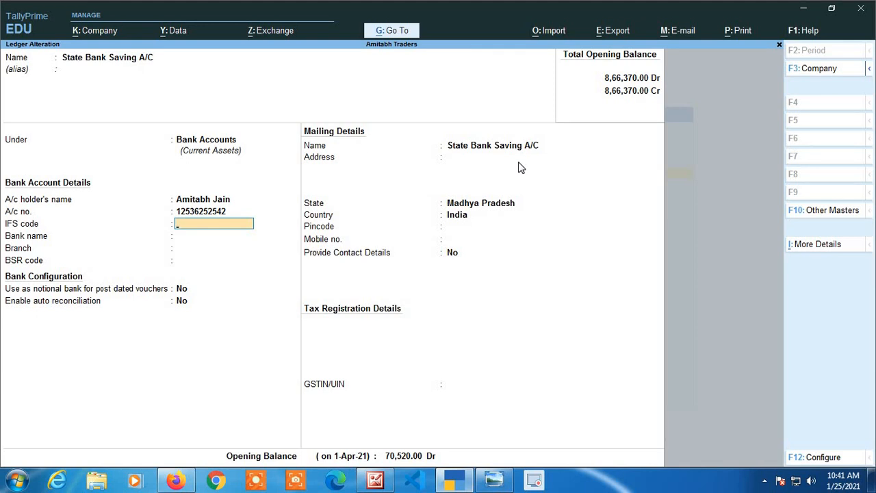
{"action": "key", "text": "Return"}
{"action": "key", "text": "Return"}
{"action": "key", "text": "Return"}
{"action": "key", "text": "Return"}
{"action": "key", "text": "Return"}
{"action": "key", "text": "Return"}
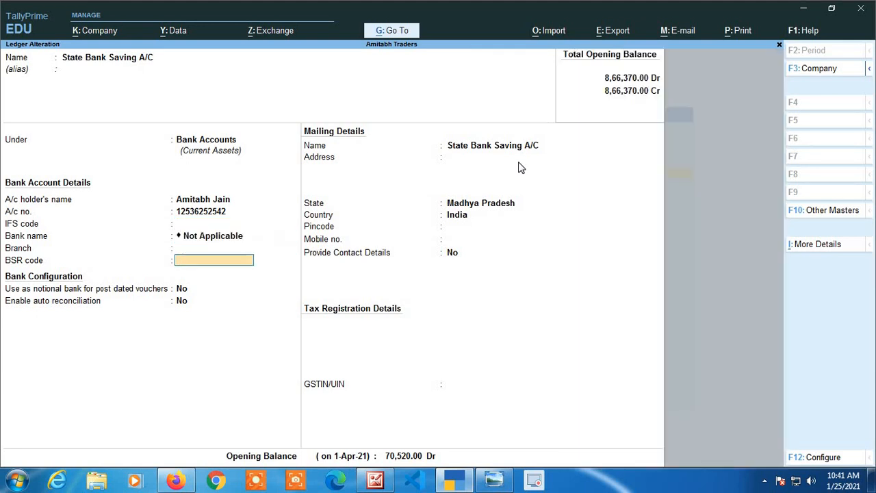
Accept the State Bank Saving A/C ledger's remaining bank, mailing, GSTIN and opening balance details, and save it.
{"action": "key", "text": "Return"}
{"action": "key", "text": "Return"}
{"action": "key", "text": "Return"}
{"action": "key", "text": "Return"}
{"action": "key", "text": "Return"}
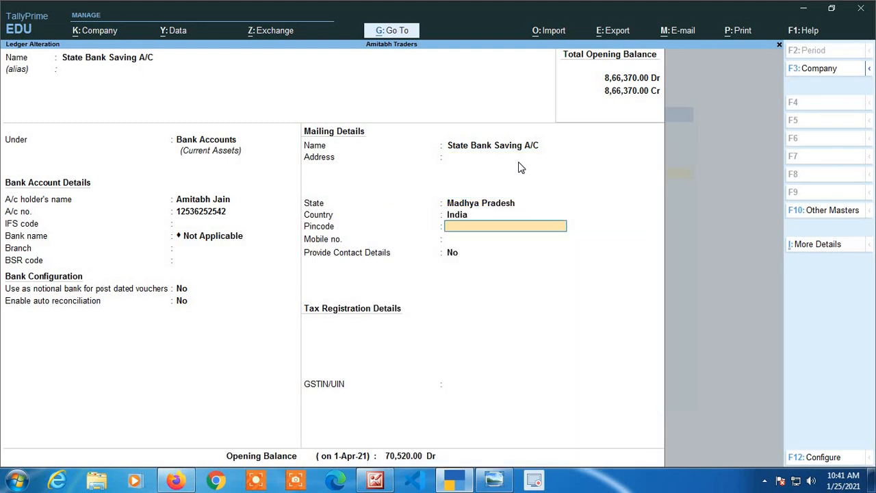
{"action": "key", "text": "Return"}
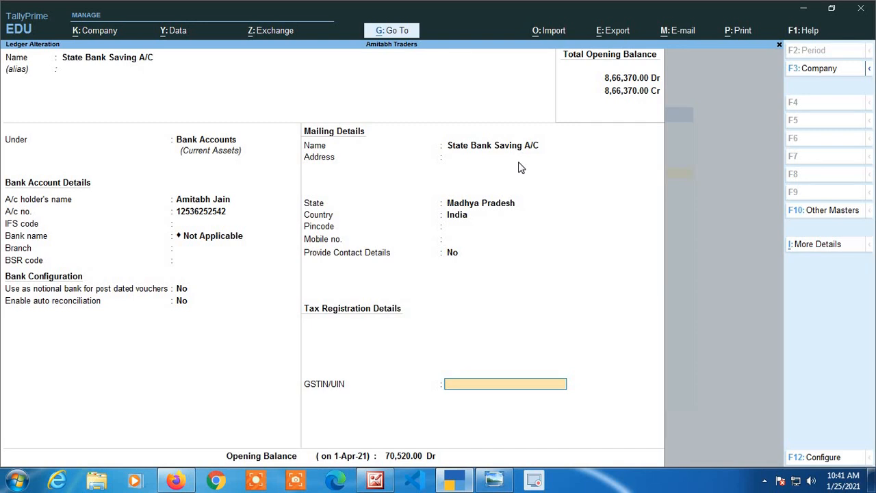
{"action": "key", "text": "Return"}
{"action": "key", "text": "Return"}
{"action": "key", "text": "Return"}
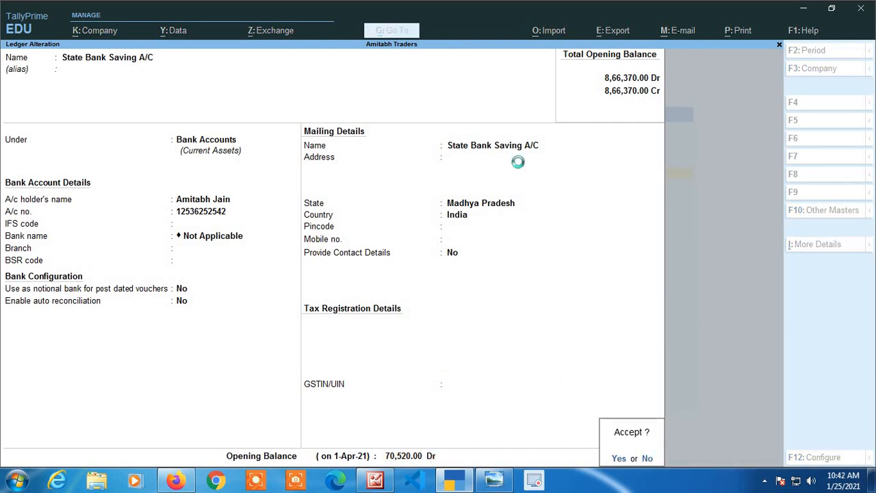
{"action": "key", "text": "Return"}
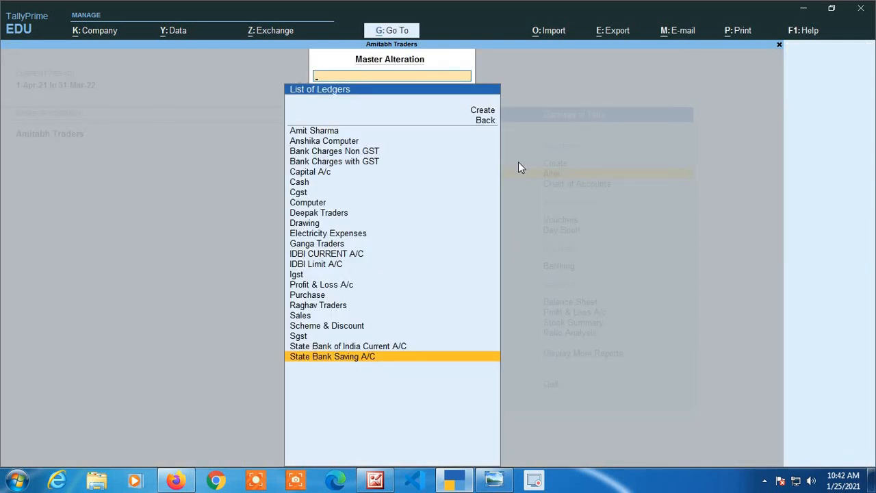
Leave ledger alteration and open a new Payment voucher for Amitabh Traders.
{"action": "key", "text": "Escape"}
{"action": "key", "text": "Escape"}
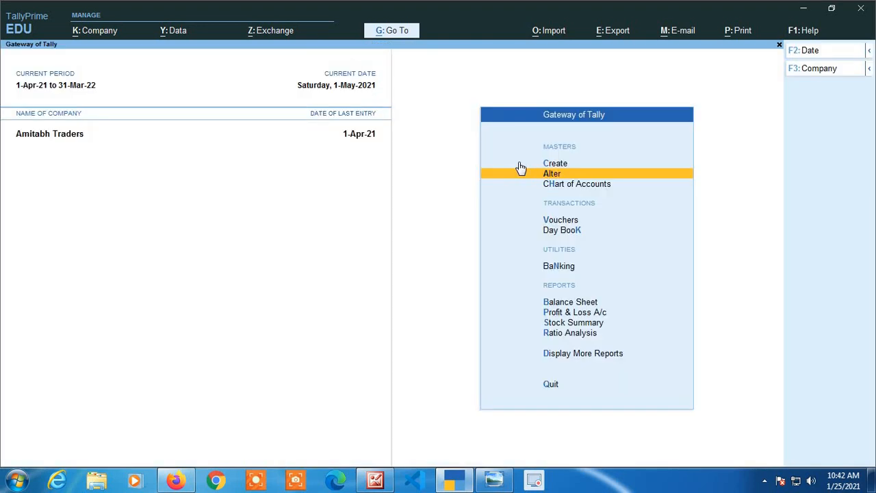
{"action": "key", "text": "Down"}
{"action": "key", "text": "Down"}
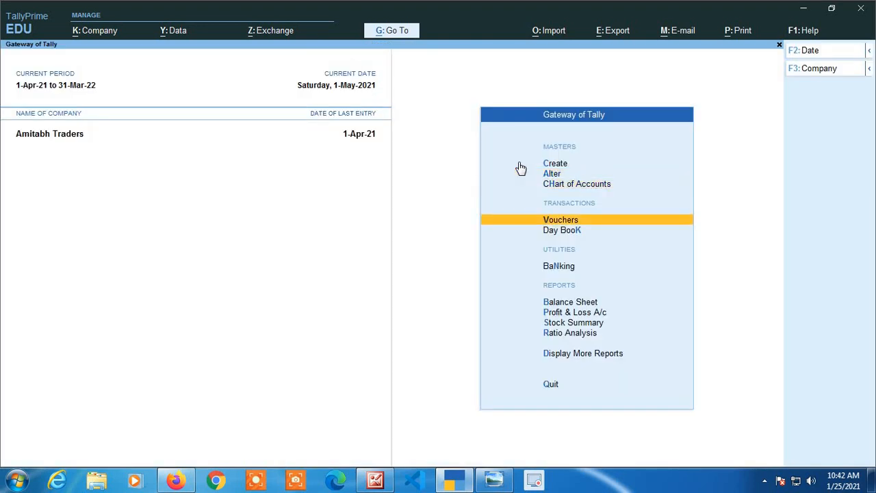
{"action": "key", "text": "Return"}
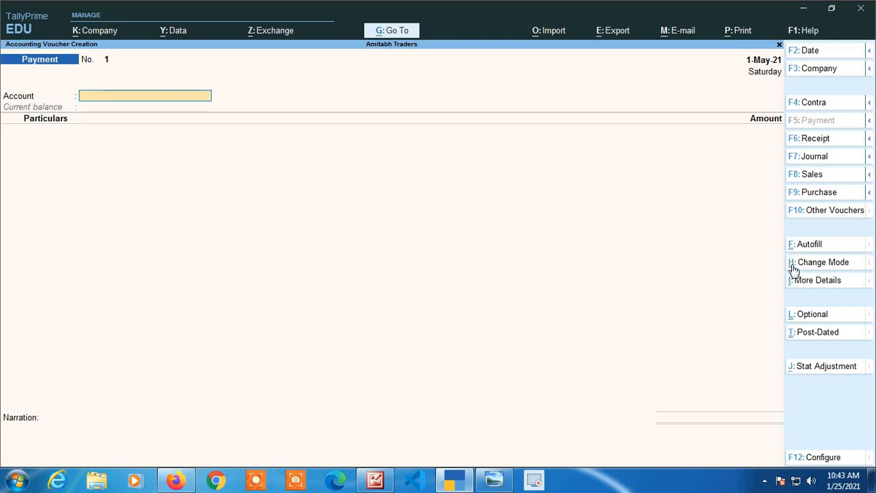
Try the payment voucher in Double Entry mode and return it to Single Entry mode.
{"action": "left_click", "coordinate": [818, 267]}
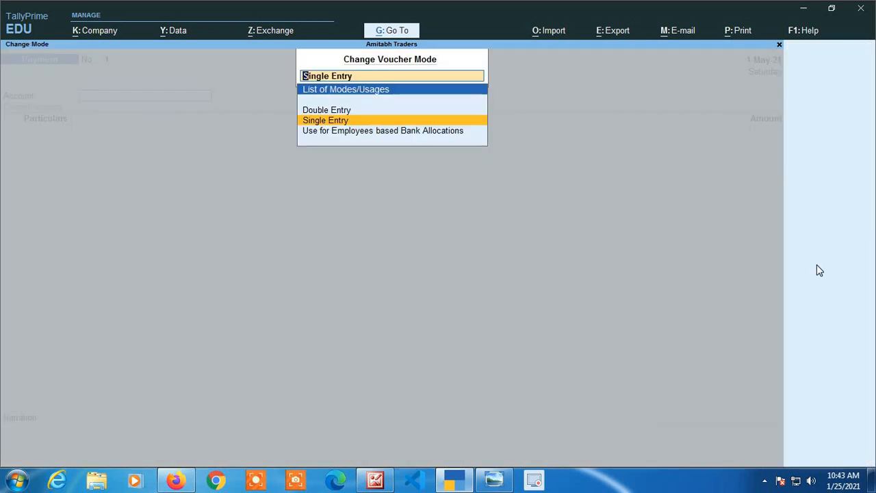
{"action": "key", "text": "Up"}
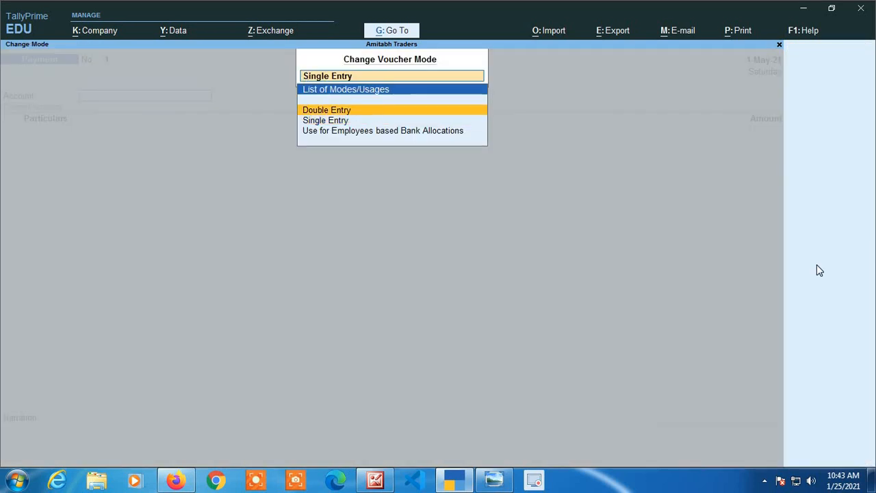
{"action": "key", "text": "Return"}
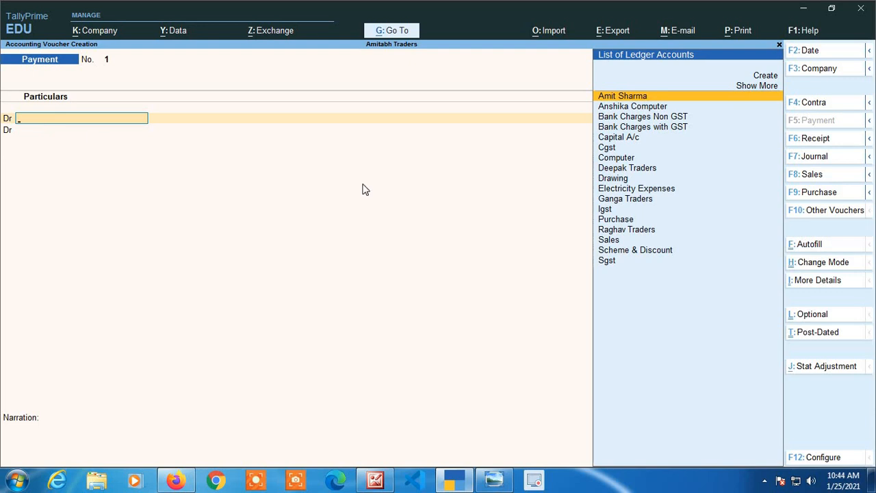
{"action": "left_click", "coordinate": [824, 262]}
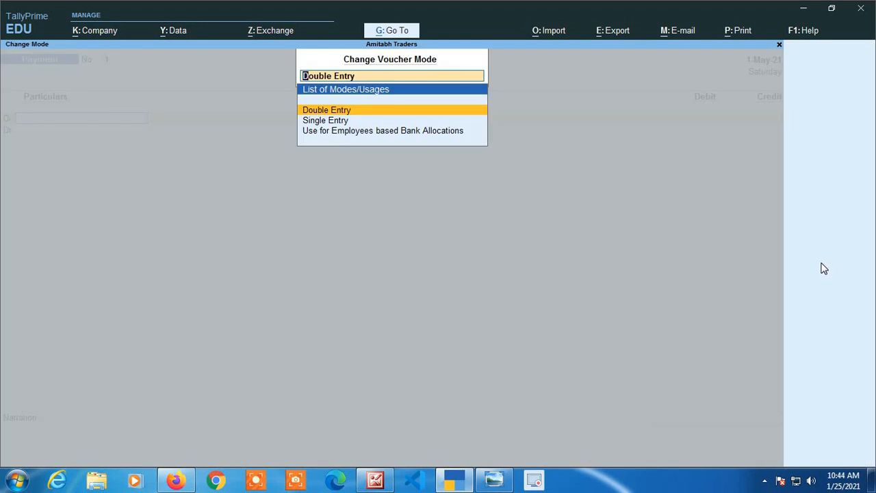
{"action": "key", "text": "Down"}
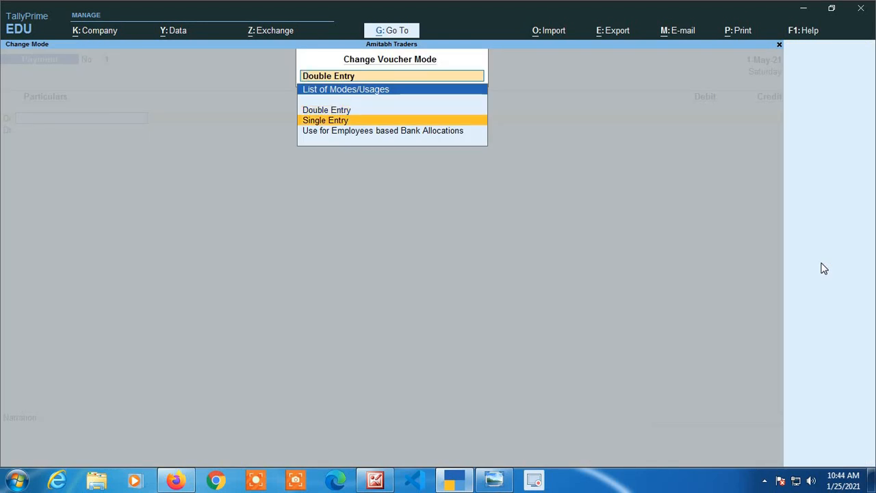
{"action": "key", "text": "Return"}
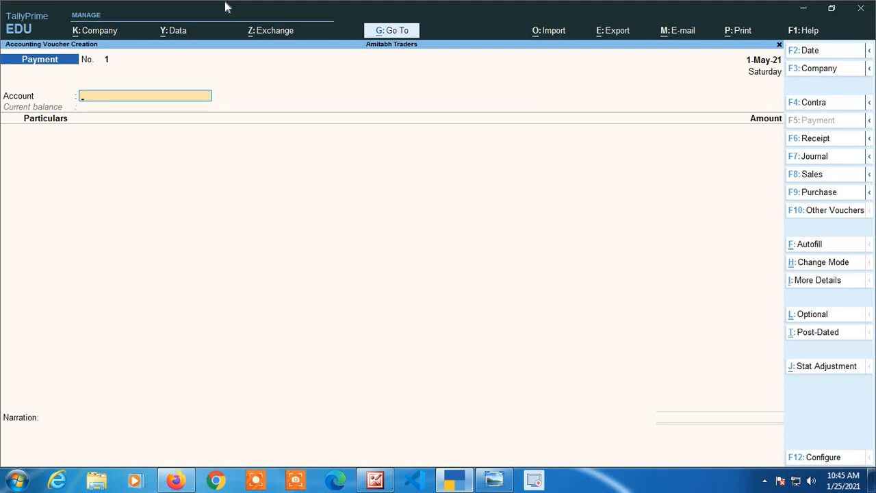
Choose IDBI CURRENT A/C as the account the payment is made from.
{"action": "key", "text": "Down"}
{"action": "key", "text": "Down"}
{"action": "key", "text": "Down"}
{"action": "key", "text": "Down"}
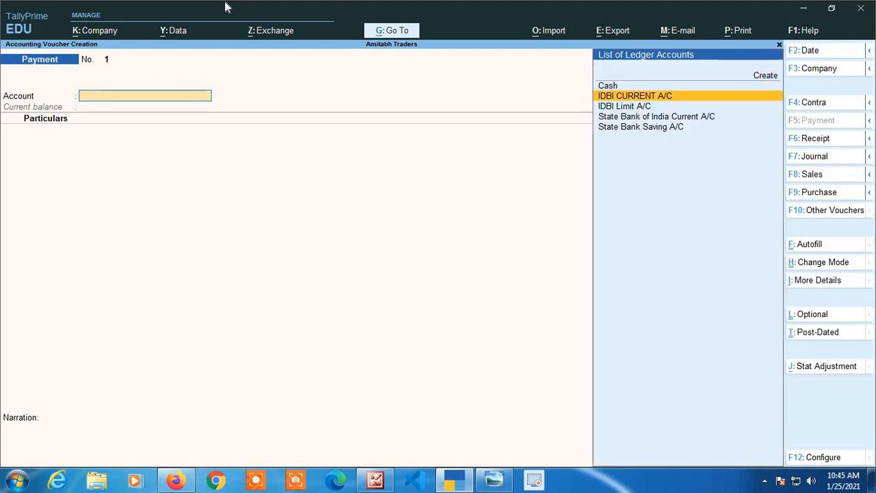
{"action": "key", "text": "Return"}
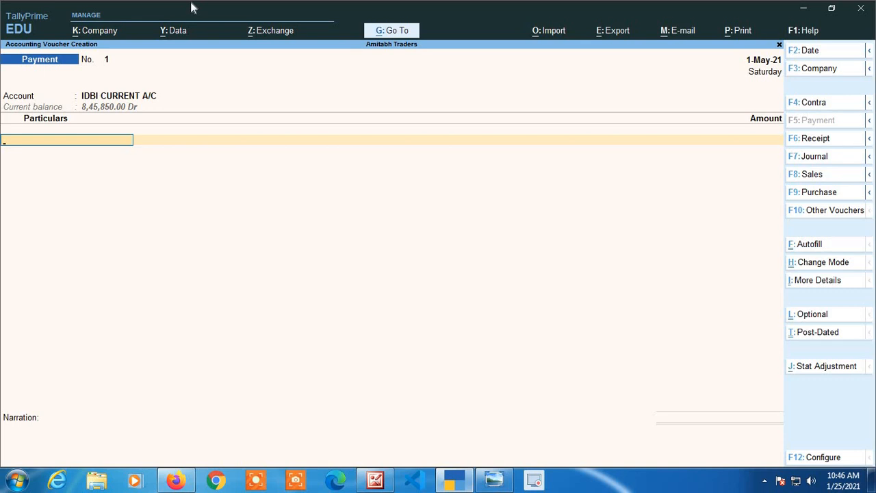
Add Ganga Traders to the payment with an amount of 1,00,000 and proceed to the bank allocations.
{"action": "type", "text": "Ga"}
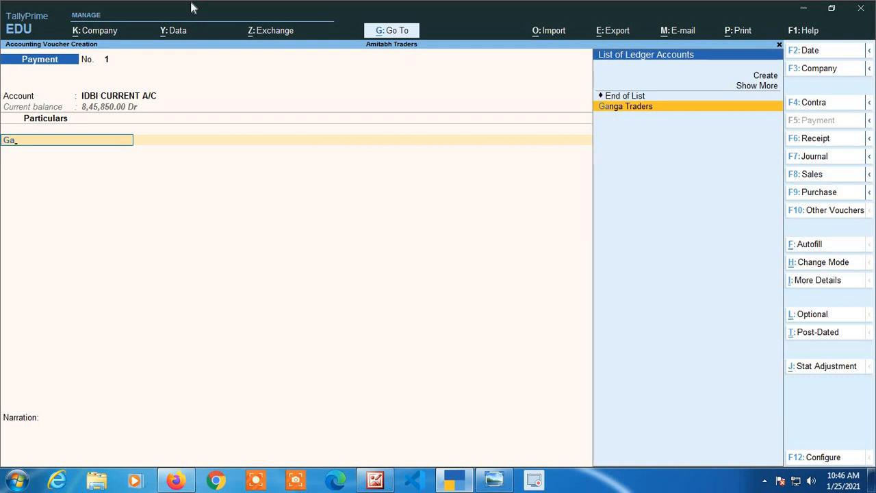
{"action": "key", "text": "Return"}
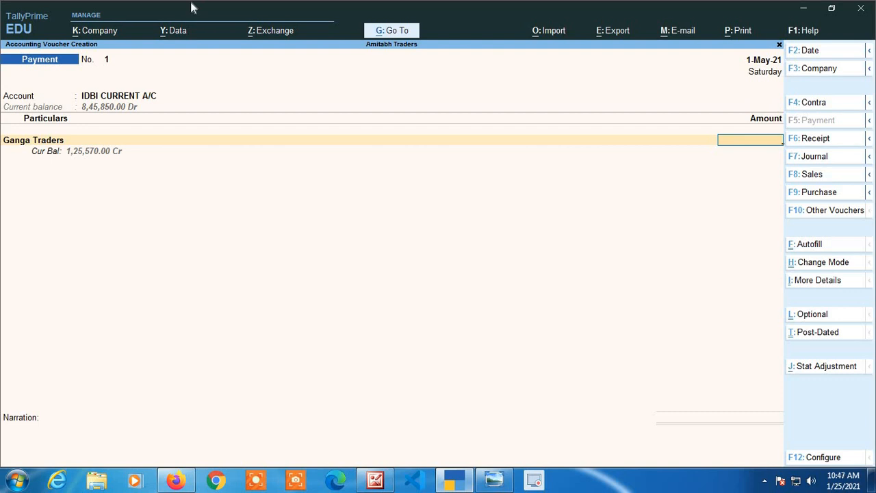
{"action": "type", "text": "1,00,00"}
{"action": "type", "text": "0"}
{"action": "key", "text": "Return"}
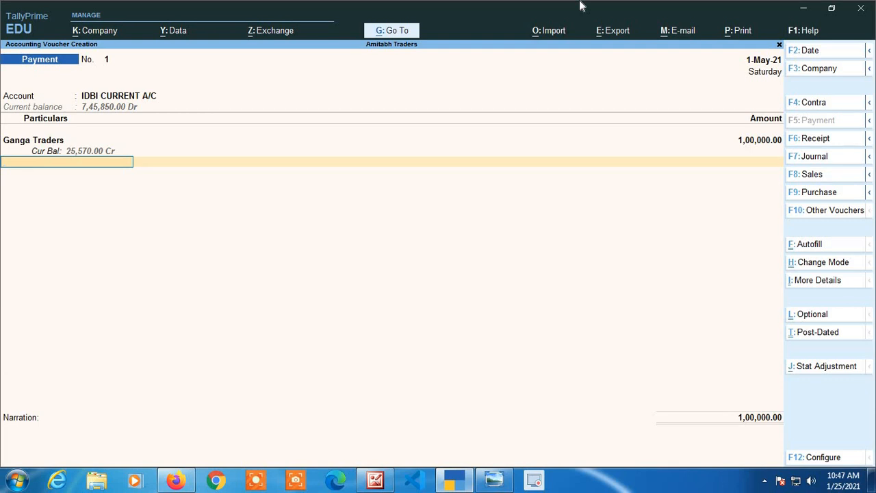
{"action": "key", "text": "Return"}
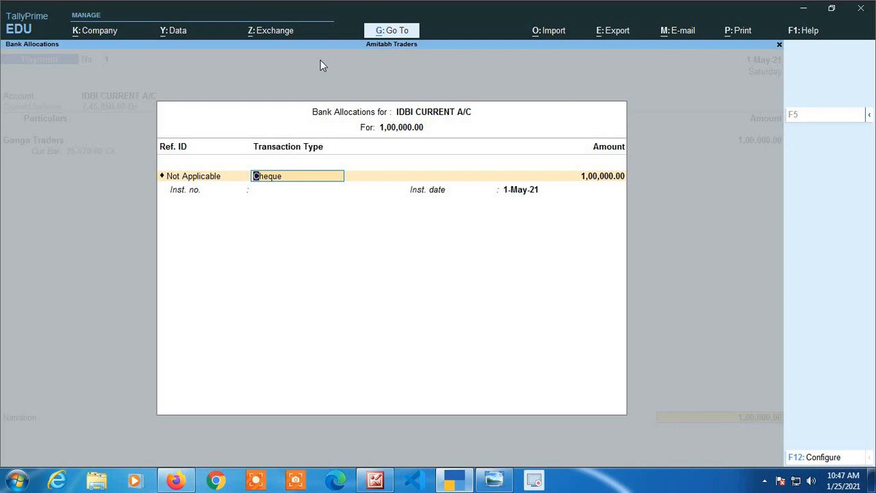
Expand the list of bank transaction types for the IDBI CURRENT A/C allocation and examine the available payment options.
{"action": "key", "text": "BackSpace"}
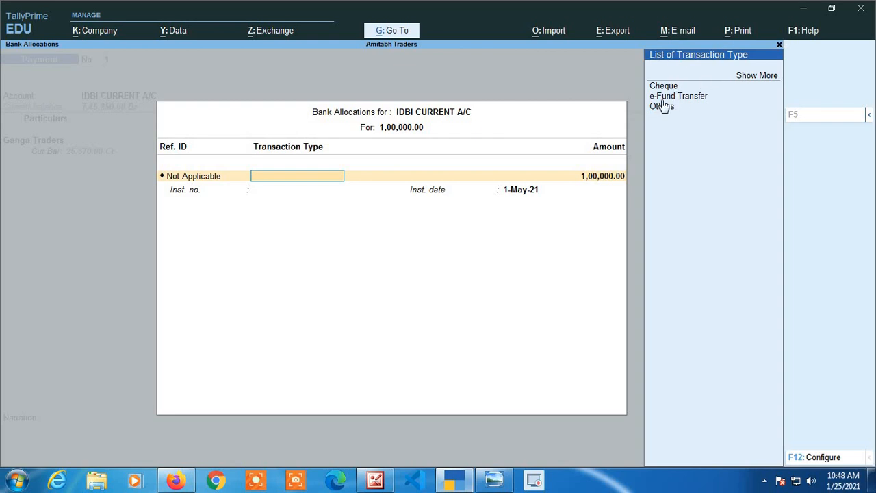
{"action": "left_click", "coordinate": [767, 77]}
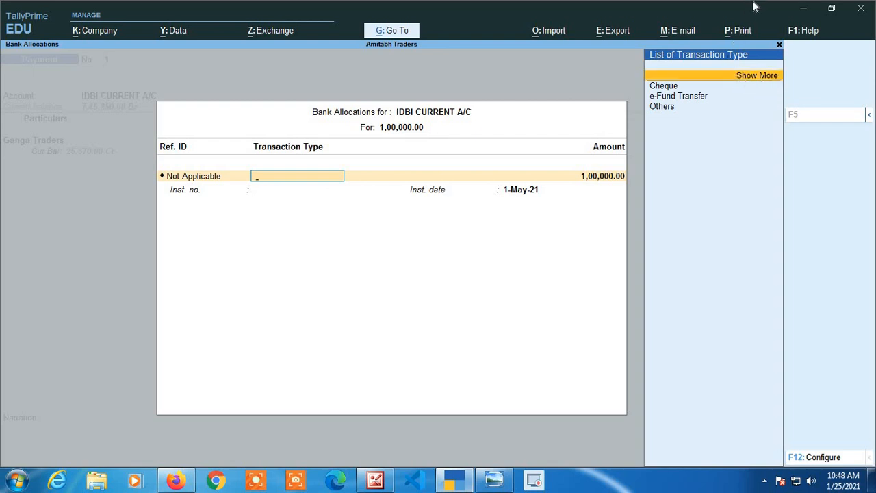
{"action": "key", "text": "Return"}
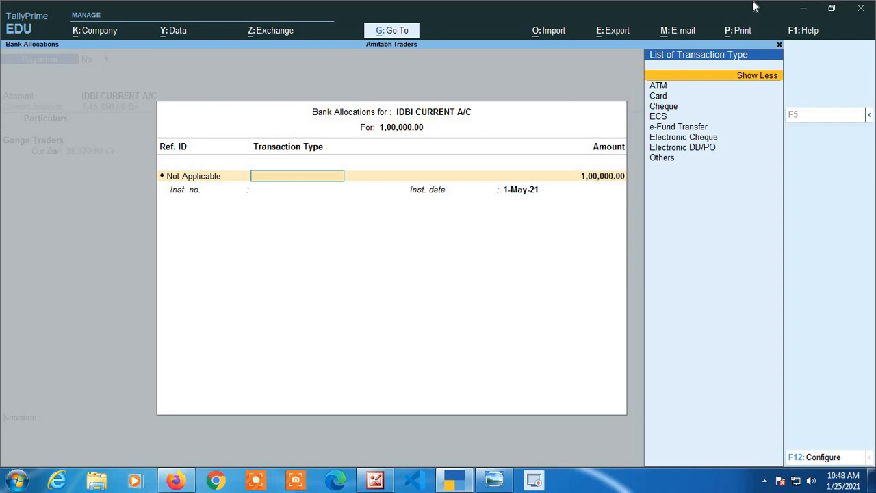
{"action": "key", "text": "Down"}
{"action": "key", "text": "Down"}
{"action": "key", "text": "Down"}
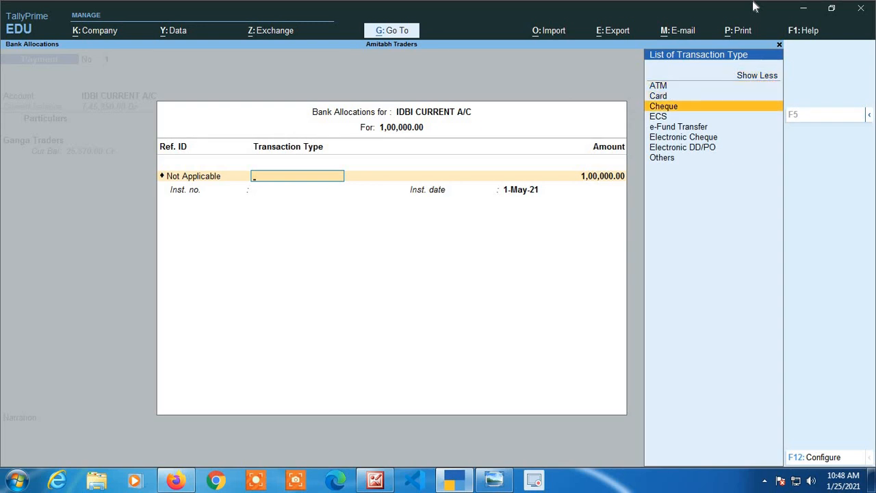
{"action": "key", "text": "Down"}
{"action": "key", "text": "Down"}
{"action": "key", "text": "Down"}
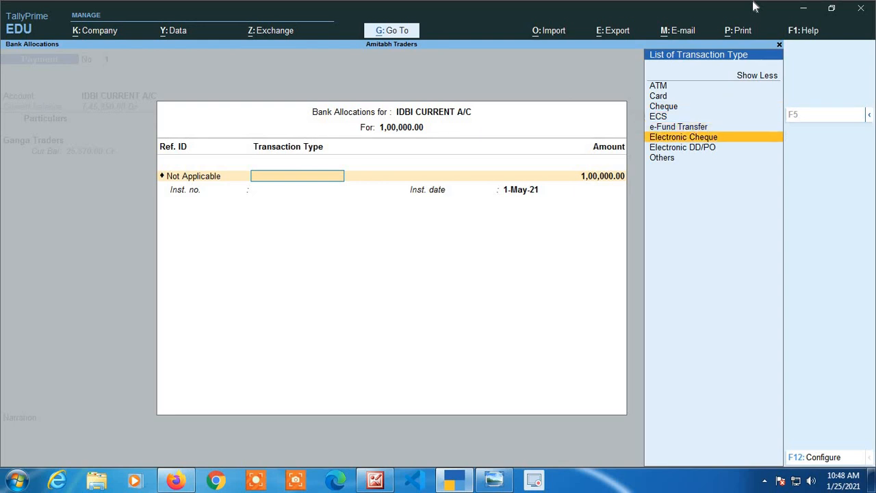
{"action": "key", "text": "Down"}
{"action": "key", "text": "Down"}
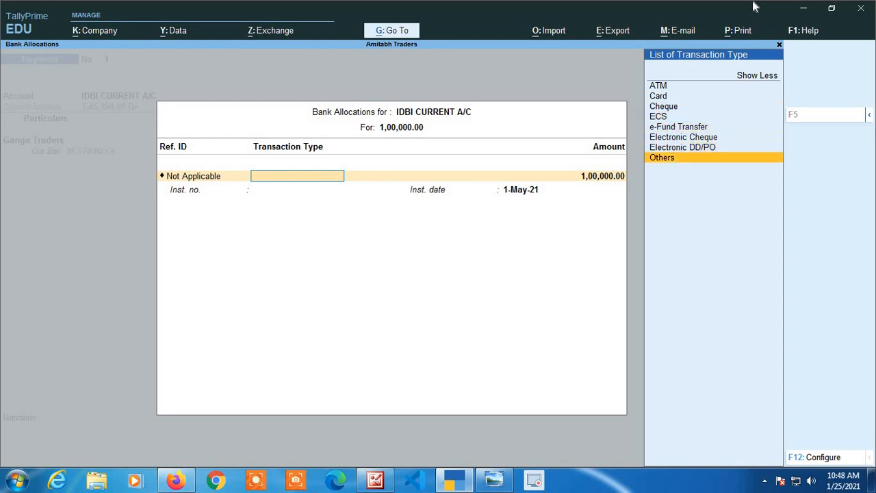
{"action": "key", "text": "Up"}
{"action": "key", "text": "Up"}
{"action": "key", "text": "Up"}
{"action": "key", "text": "Up"}
{"action": "key", "text": "Up"}
{"action": "key", "text": "Up"}
{"action": "key", "text": "Up"}
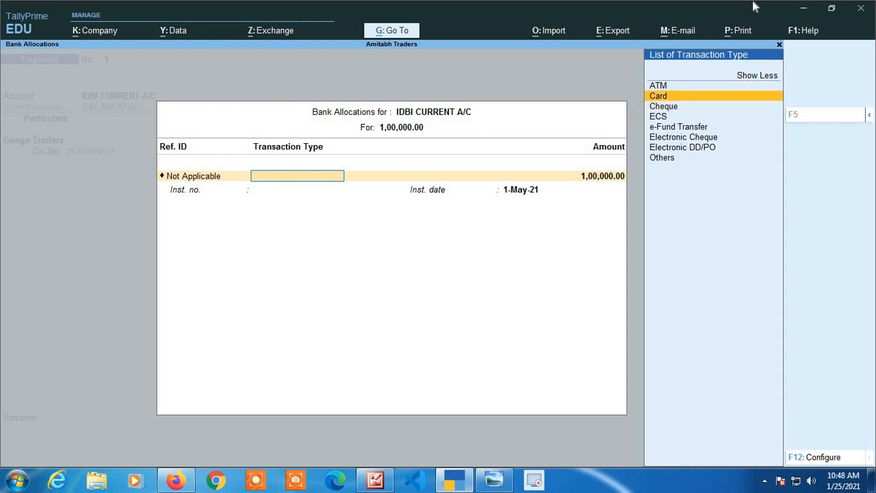
{"action": "key", "text": "Down"}
{"action": "key", "text": "Down"}
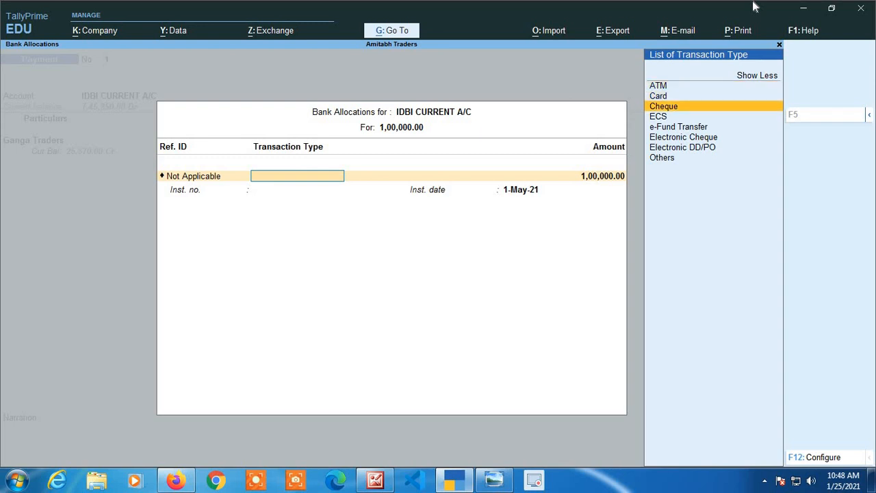
{"action": "key", "text": "Down"}
{"action": "key", "text": "Down"}
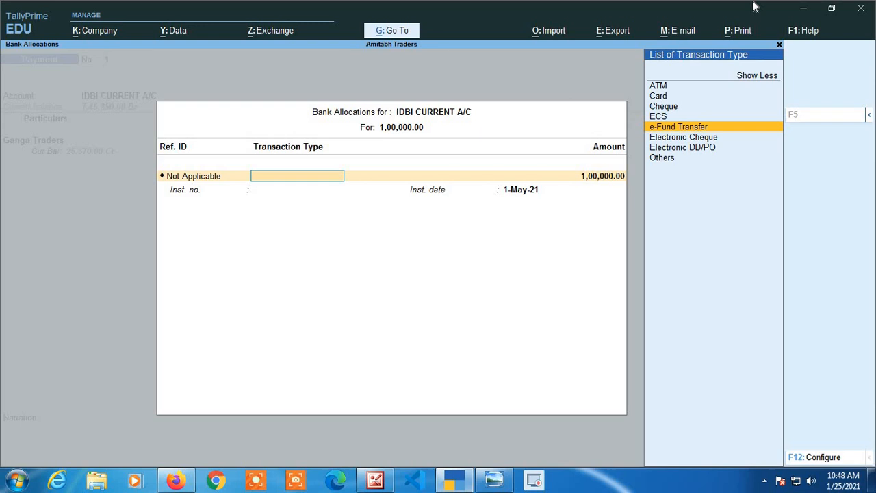
Set the transaction type to Cheque, keep the allocated amount, and enter 124523 as the instrument number.
{"action": "key", "text": "Up"}
{"action": "key", "text": "Up"}
{"action": "key", "text": "Return"}
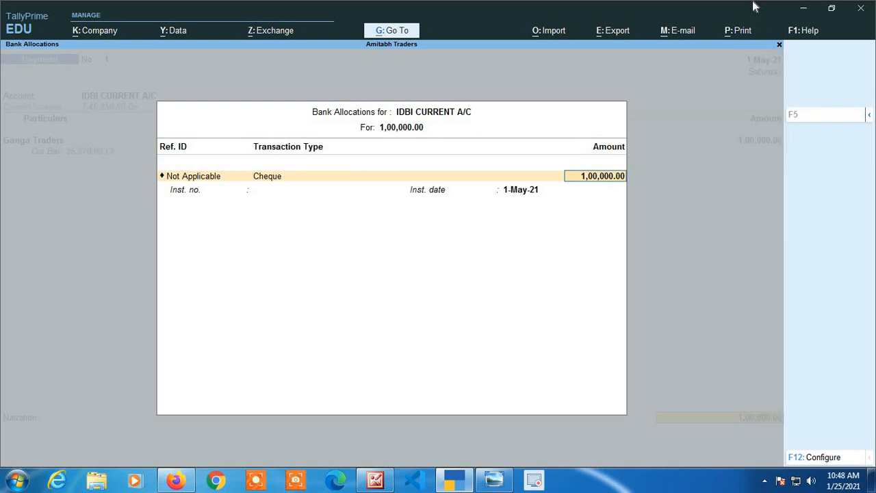
{"action": "key", "text": "Return"}
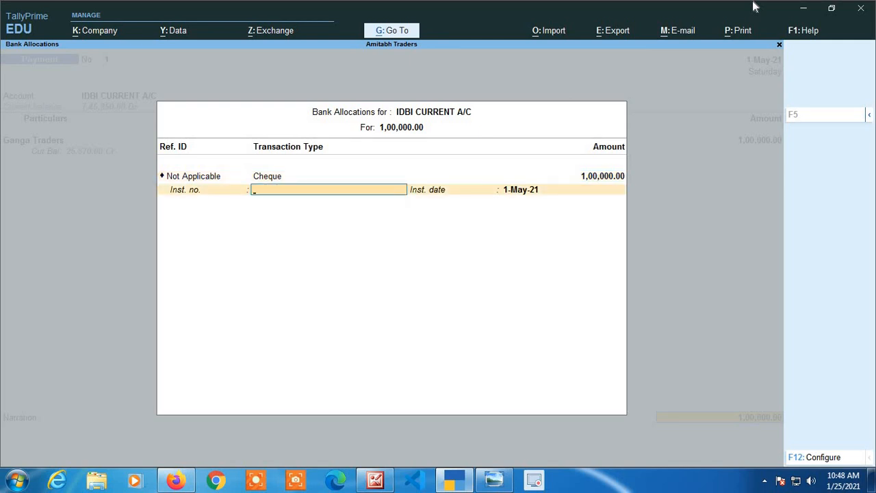
{"action": "type", "text": "124523"}
{"action": "key", "text": "Return"}
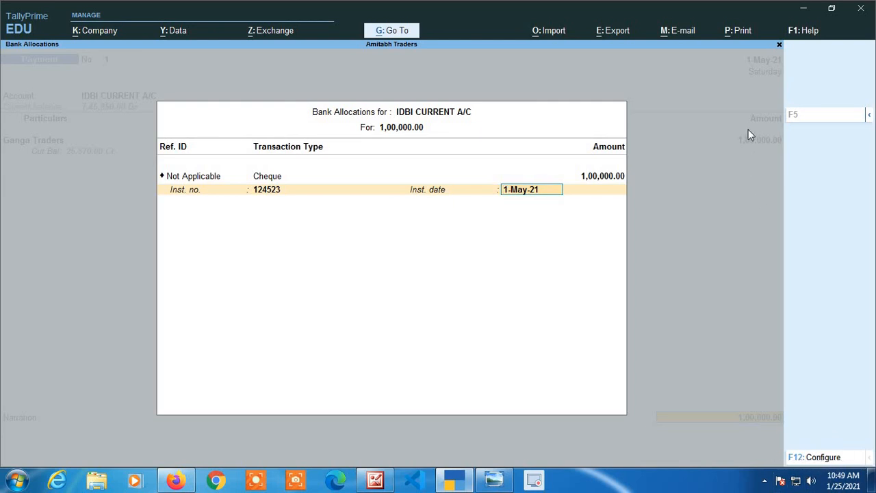
Examine the configuration options for the bank allocation fields, such as favouring name, remarks and cheque crossing, keeping every setting as it is.
{"action": "left_click", "coordinate": [819, 461]}
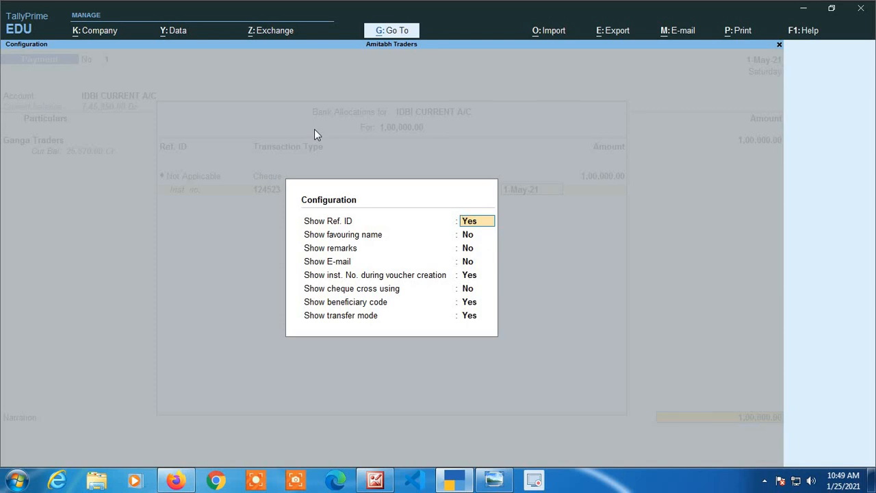
{"action": "key", "text": "Return"}
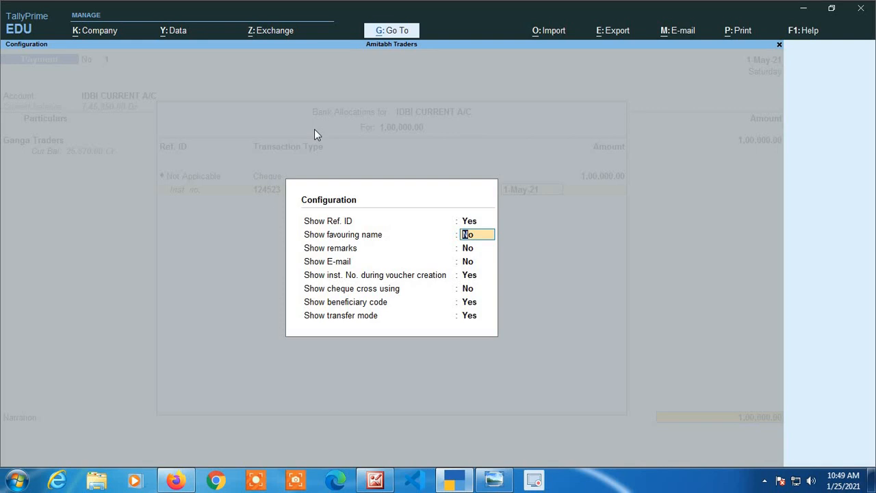
{"action": "key", "text": "Return"}
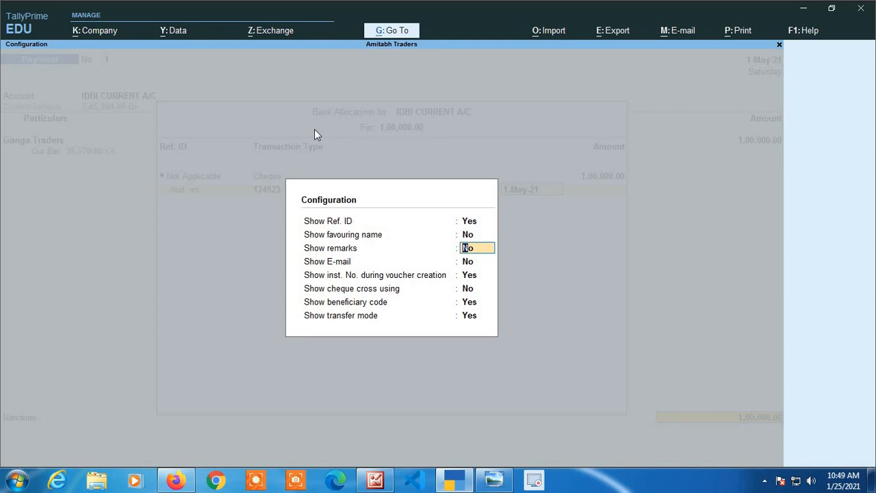
{"action": "key", "text": "Return"}
{"action": "key", "text": "Return"}
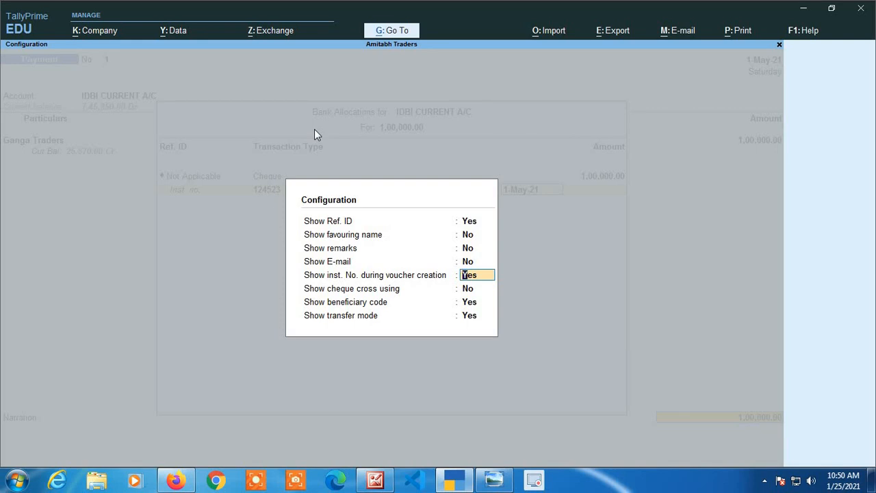
{"action": "key", "text": "Return"}
{"action": "key", "text": "Return"}
{"action": "key", "text": "Return"}
{"action": "key", "text": "Return"}
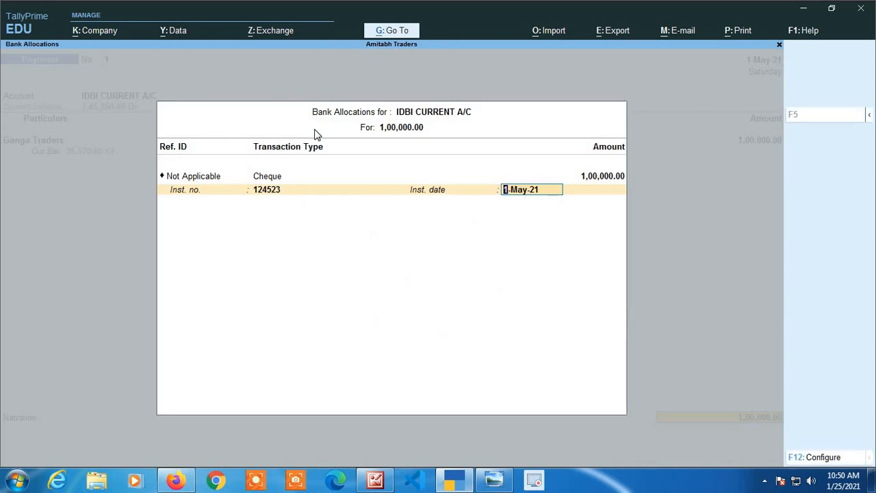
Keep 1-May-21 as the instrument date and save the Ganga Traders payment with an empty narration.
{"action": "key", "text": "Return"}
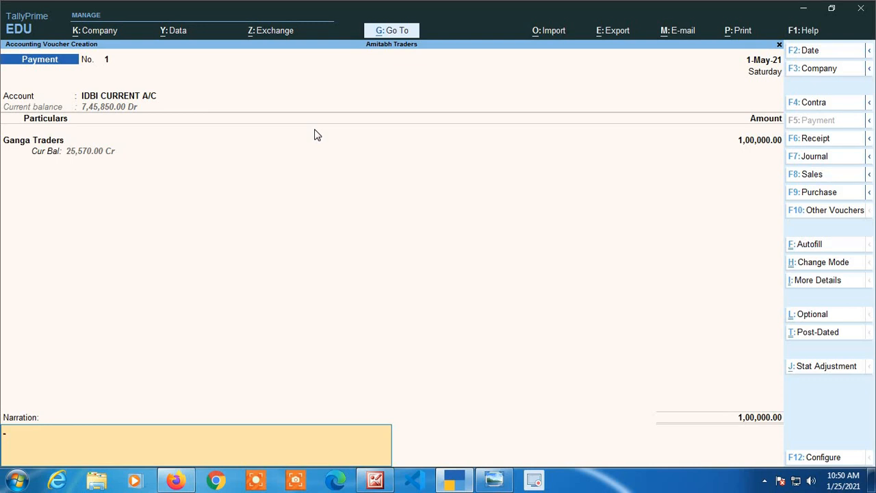
{"action": "key", "text": "Return"}
{"action": "key", "text": "Return"}
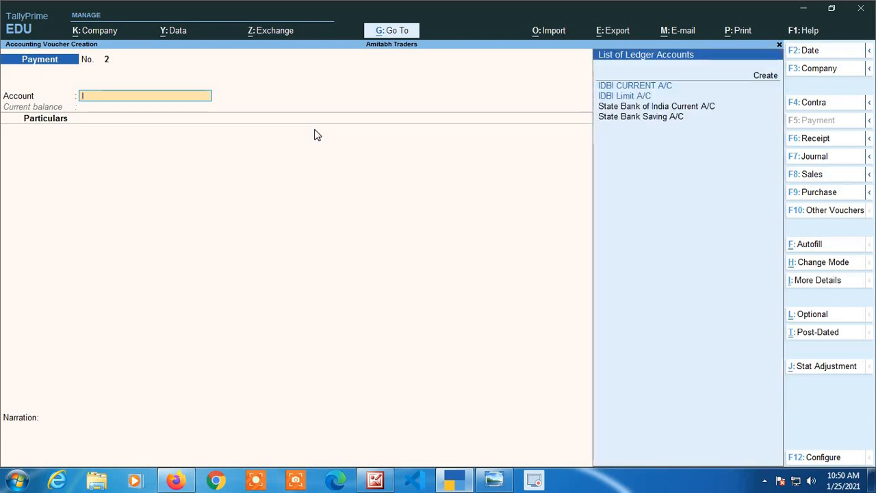
Enter a payment from IDBI CURRENT A/C to Electricity Expenses for 1,245 and proceed to its bank allocations.
{"action": "type", "text": "Id"}
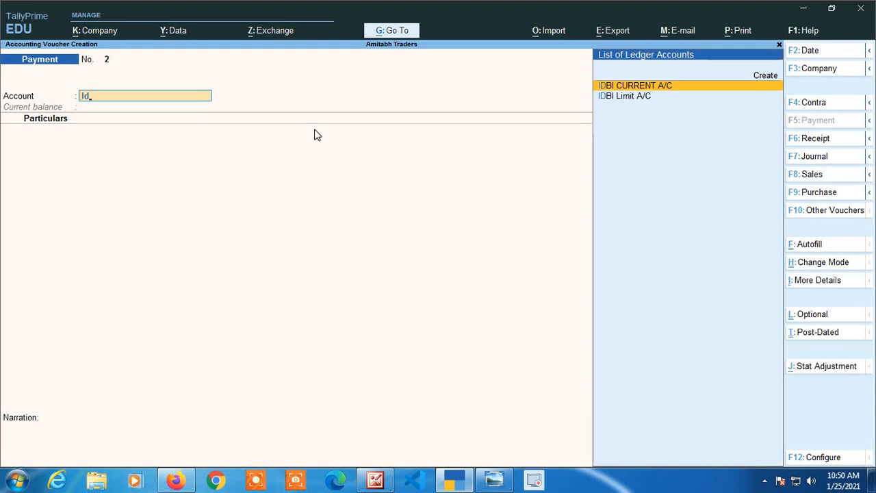
{"action": "key", "text": "Return"}
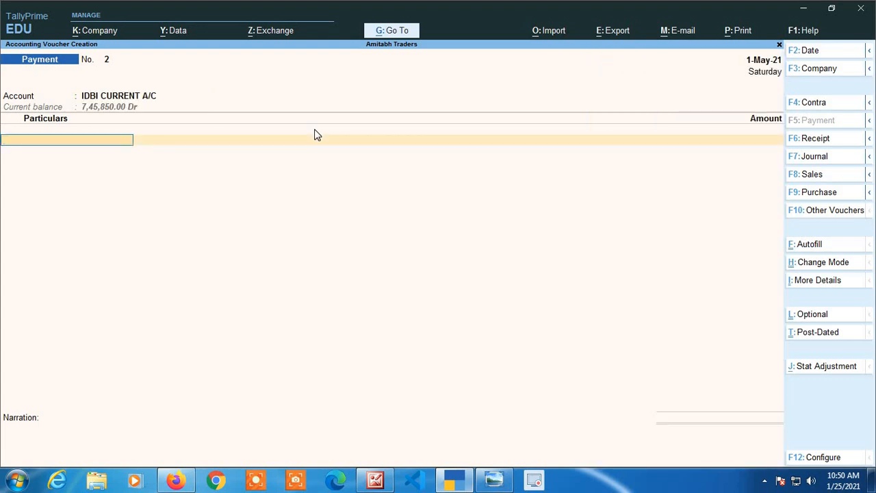
{"action": "type", "text": "Ele"}
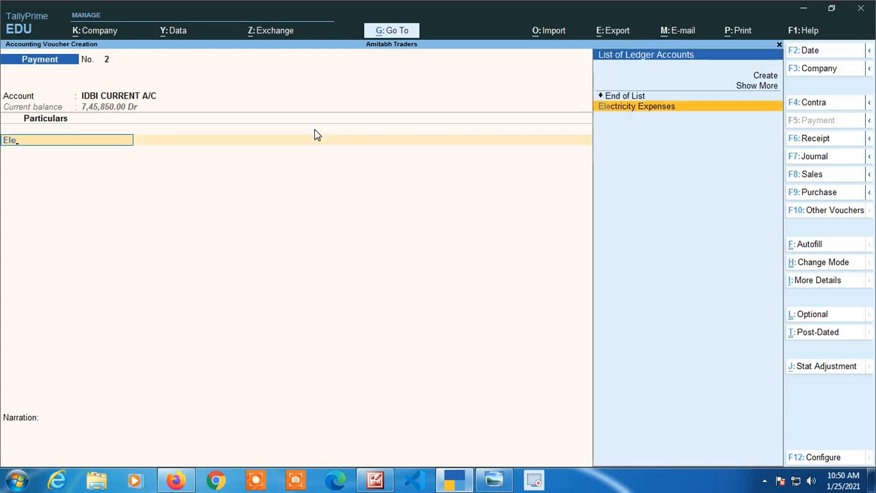
{"action": "key", "text": "Return"}
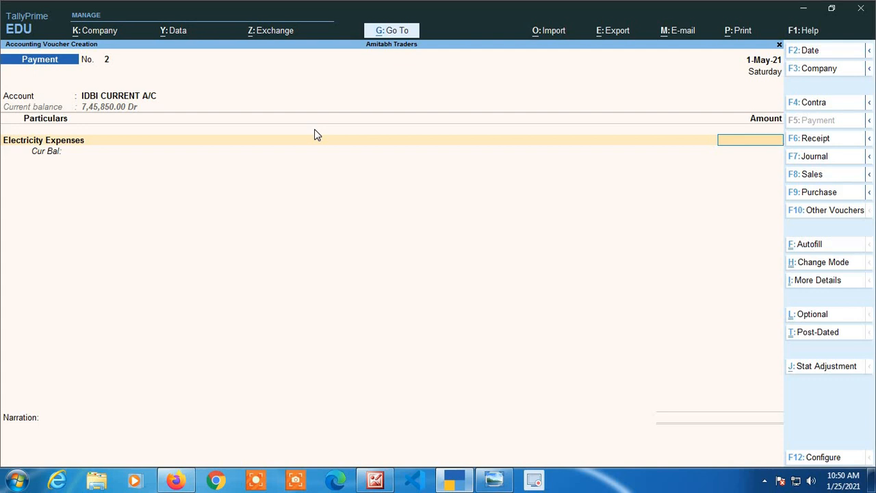
{"action": "type", "text": "1245"}
{"action": "key", "text": "Return"}
Accept the Cheque allocation without an instrument number and save the Electricity Expenses payment.
{"action": "key", "text": "Return"}
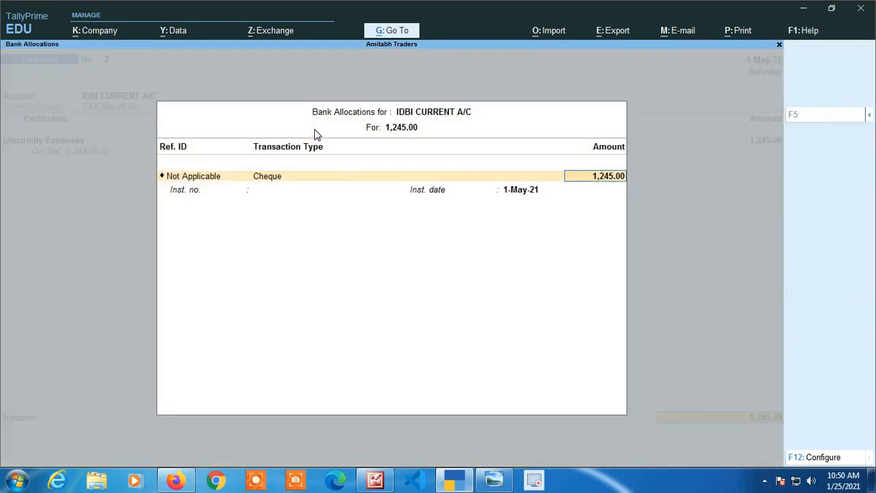
{"action": "key", "text": "Return"}
{"action": "key", "text": "Return"}
{"action": "key", "text": "Return"}
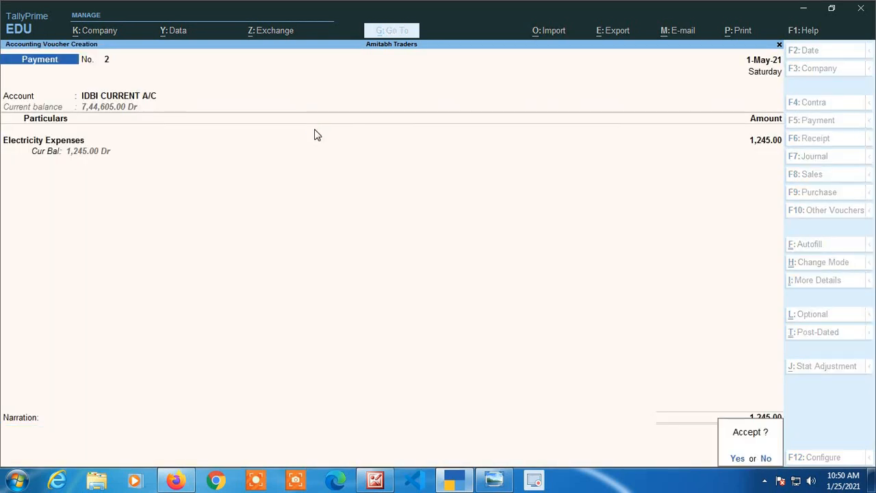
{"action": "key", "text": "Return"}
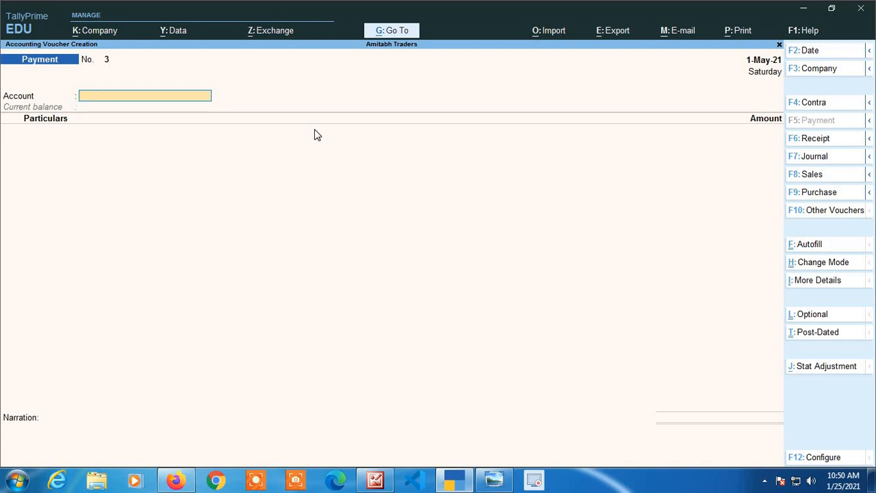
Set the new payment's voucher date to 1-May-21.
{"action": "key", "text": "F2"}
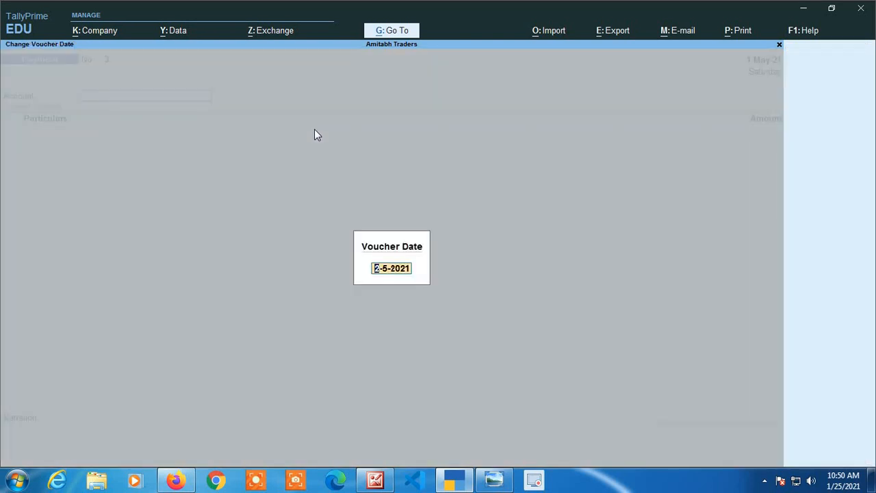
{"action": "type", "text": "1"}
{"action": "key", "text": "Return"}
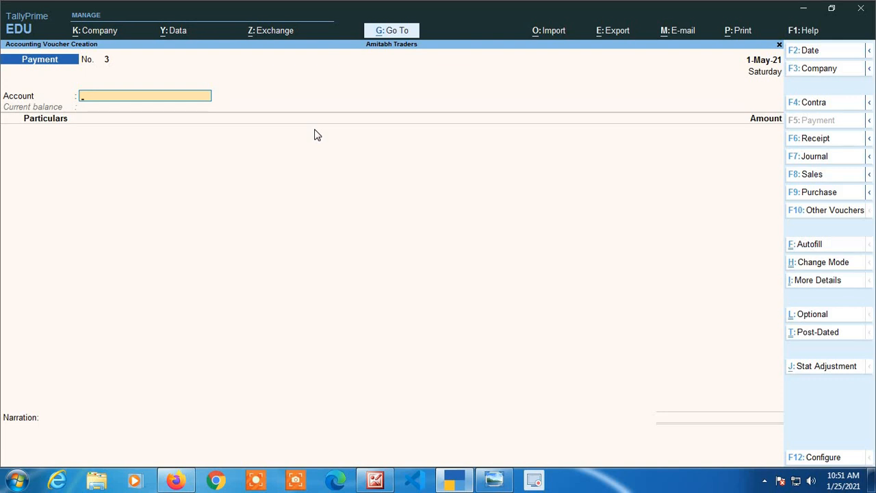
Enter a payment from IDBI CURRENT A/C to Drawing for 5,000 and proceed to its bank allocations.
{"action": "type", "text": "Id"}
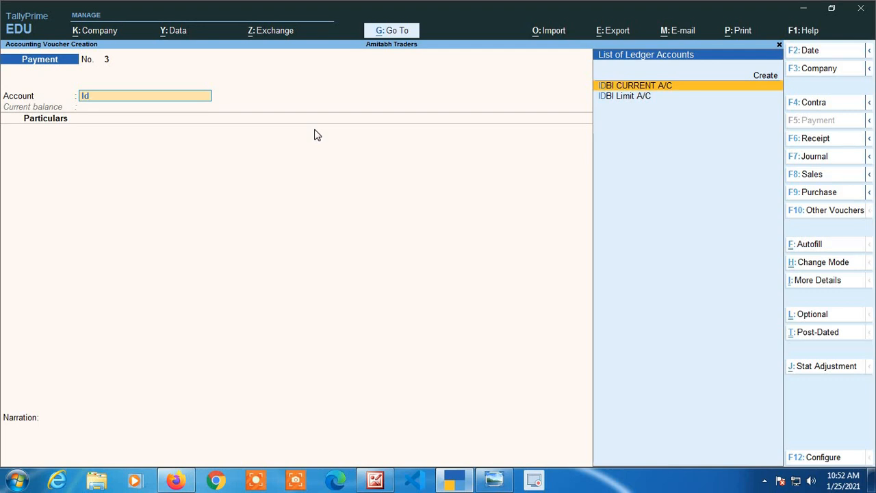
{"action": "key", "text": "Return"}
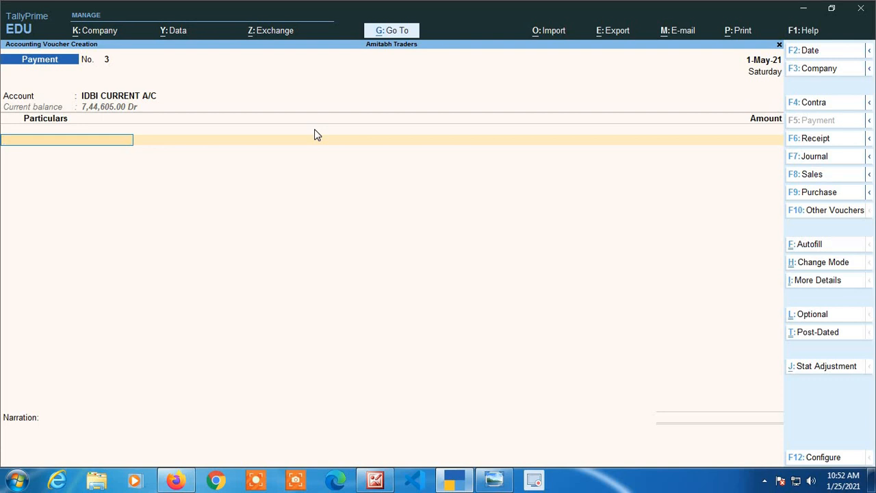
{"action": "type", "text": "Dra"}
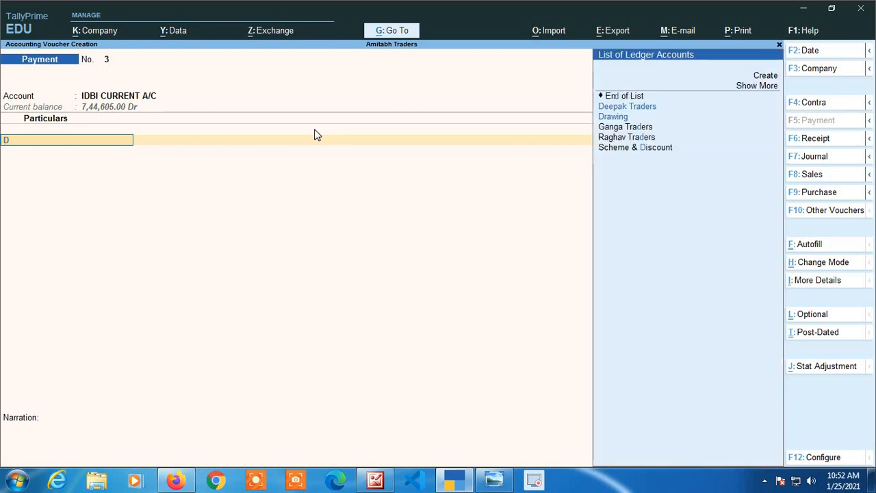
{"action": "key", "text": "Return"}
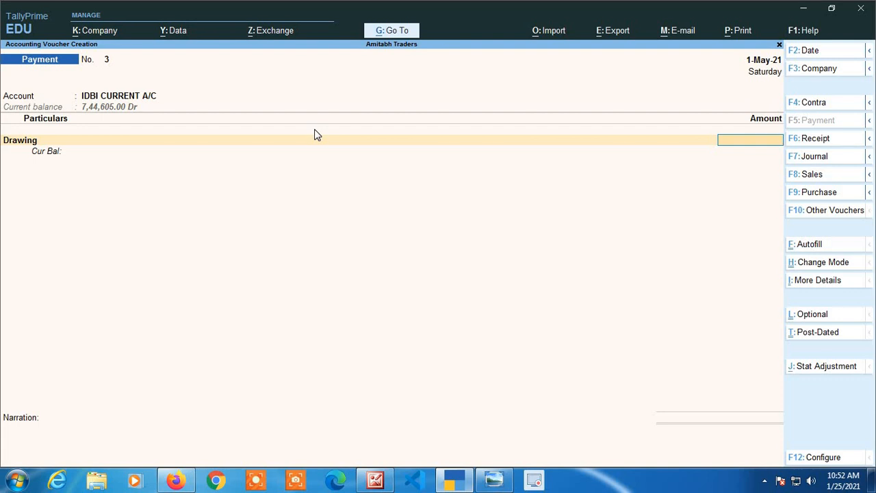
{"action": "type", "text": "5000"}
{"action": "key", "text": "Return"}
{"action": "key", "text": "Return"}
{"action": "key", "text": "Return"}
{"action": "key", "text": "Return"}
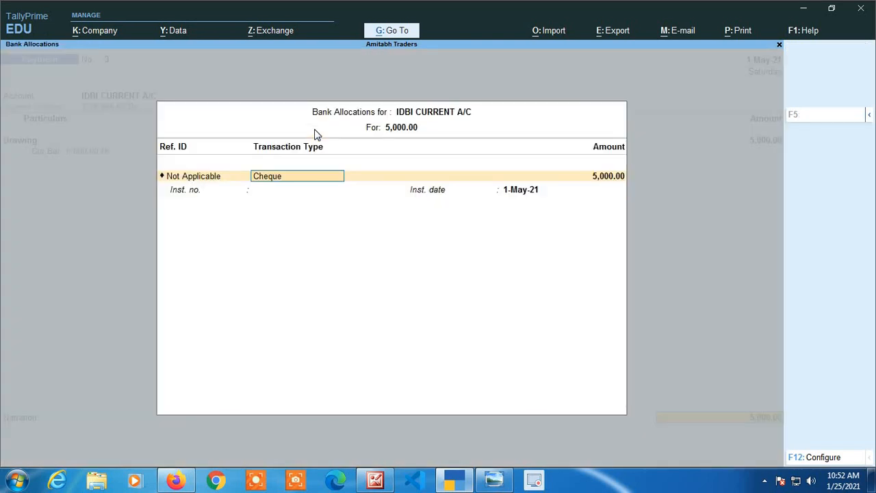
Keep the Cheque allocation without an instrument number and save the Drawing payment with an empty narration.
{"action": "key", "text": "Return"}
{"action": "key", "text": "Return"}
{"action": "key", "text": "Return"}
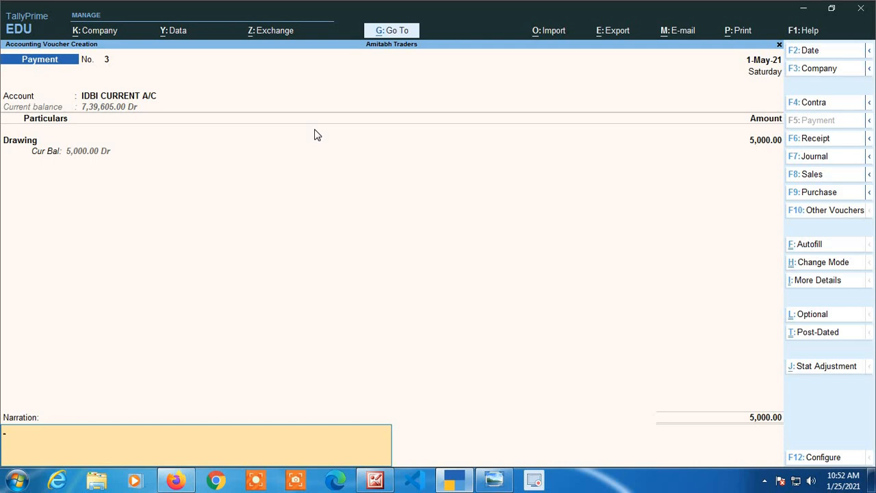
{"action": "key", "text": "Return"}
{"action": "key", "text": "Return"}
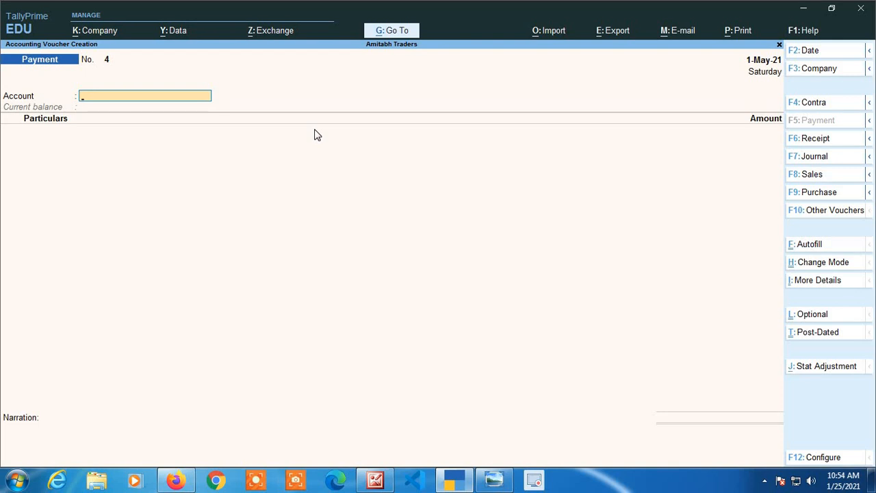
Enter a payment from IDBI CURRENT A/C to Bank Charges Non GST for 17.70.
{"action": "type", "text": "Id"}
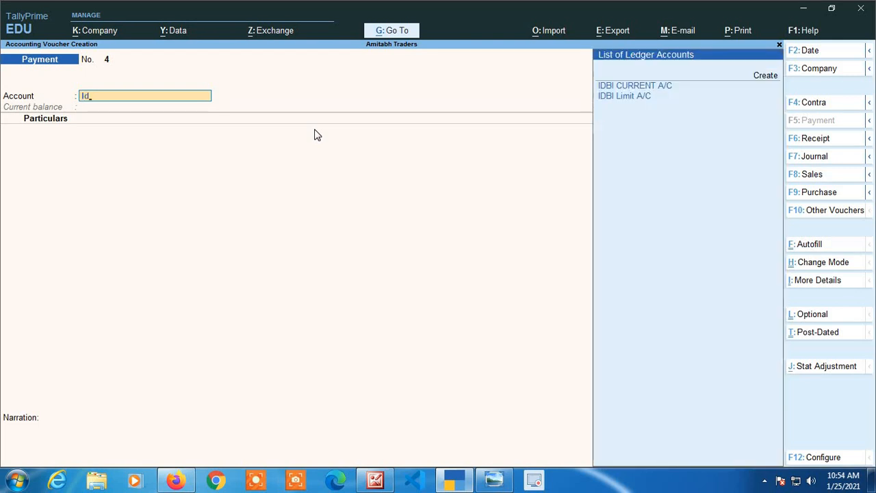
{"action": "key", "text": "Return"}
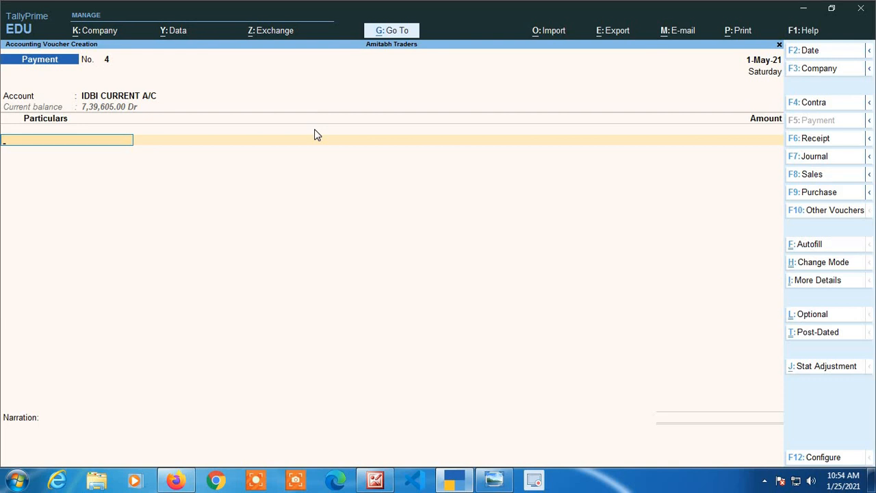
{"action": "type", "text": "Bank"}
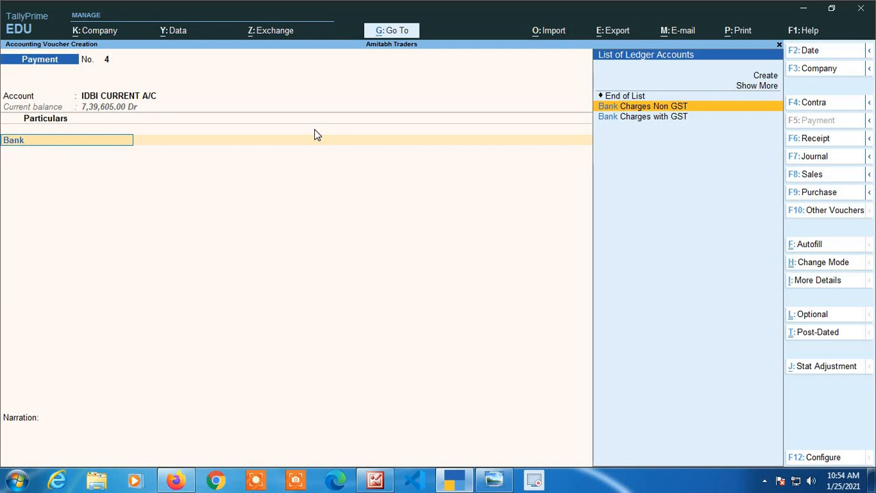
{"action": "key", "text": "Return"}
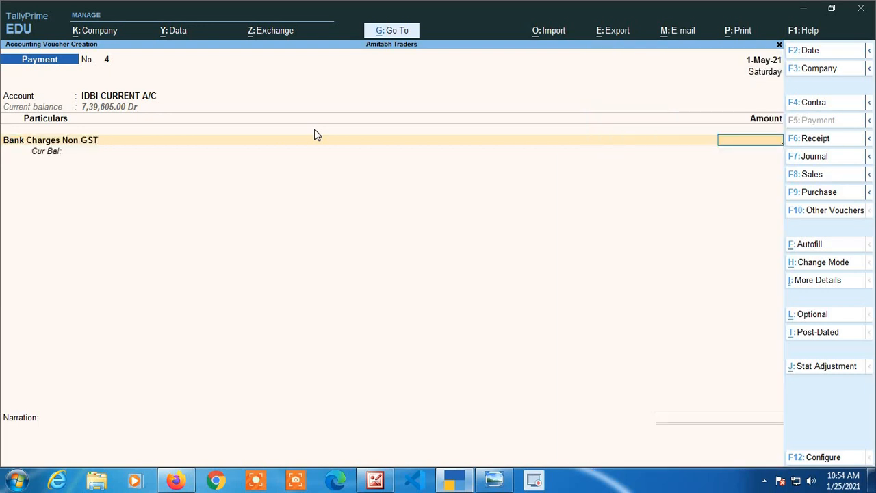
{"action": "type", "text": "17.70"}
{"action": "key", "text": "Return"}
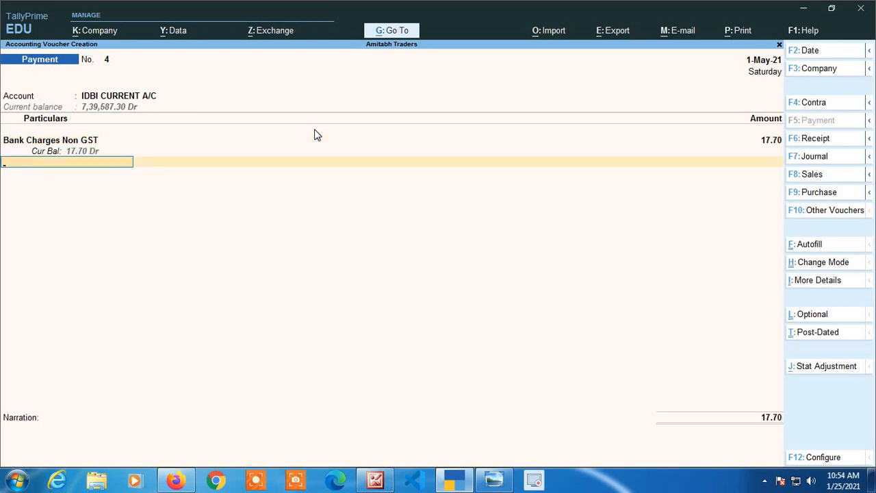
Accept the Cheque bank allocation of 17.70 without an instrument number and leave the narration empty.
{"action": "key", "text": "Return"}
{"action": "key", "text": "Return"}
{"action": "key", "text": "Return"}
{"action": "key", "text": "Return"}
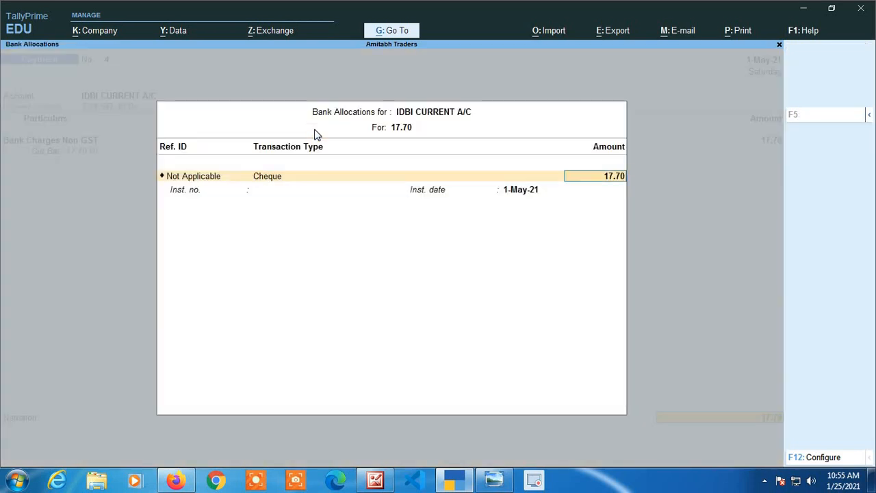
{"action": "key", "text": "Return"}
{"action": "key", "text": "Return"}
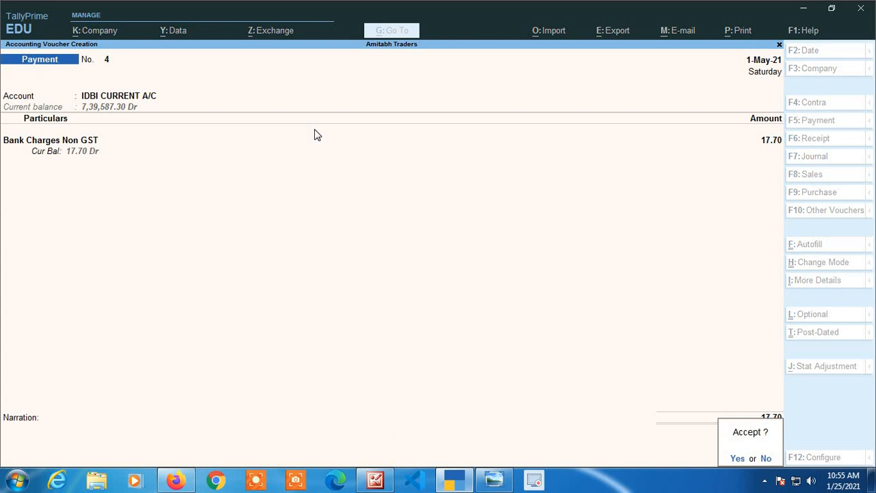
Return to the unsaved bank charges entry and examine the group and GST settings of the Bank Charges Non GST ledger.
{"action": "key", "text": "n"}
{"action": "key", "text": "BackSpace"}
{"action": "key", "text": "BackSpace"}
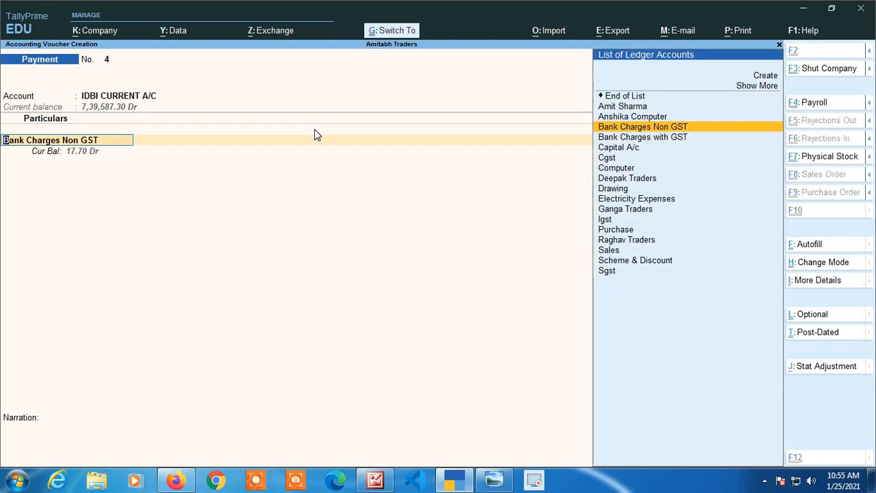
{"action": "key", "text": "ctrl+Return"}
{"action": "key", "text": "Return"}
{"action": "key", "text": "Return"}
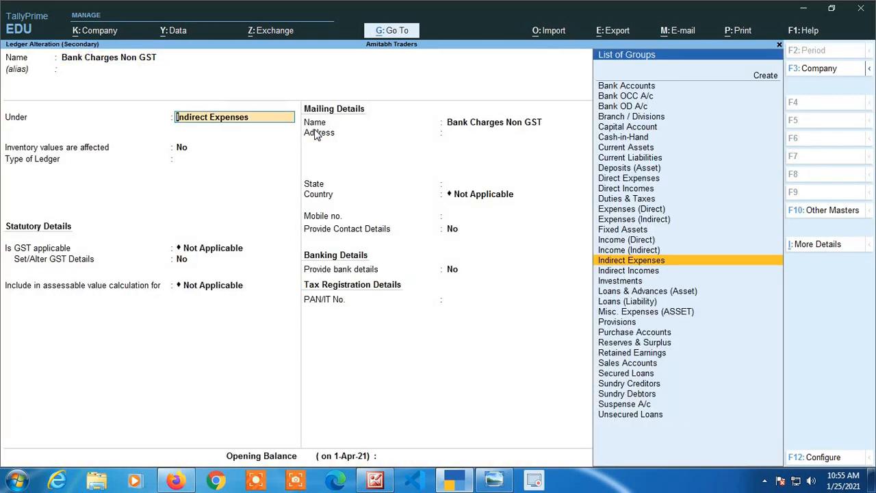
{"action": "key", "text": "Return"}
{"action": "key", "text": "Return"}
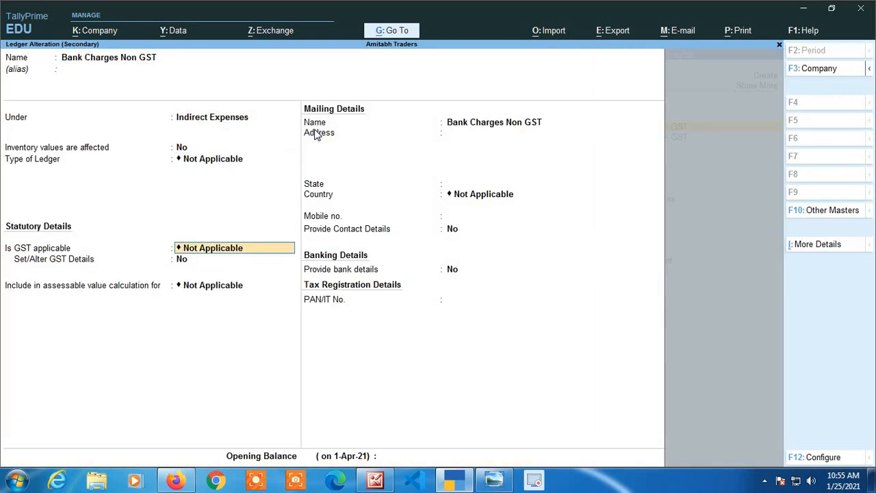
{"action": "key", "text": "alt"}
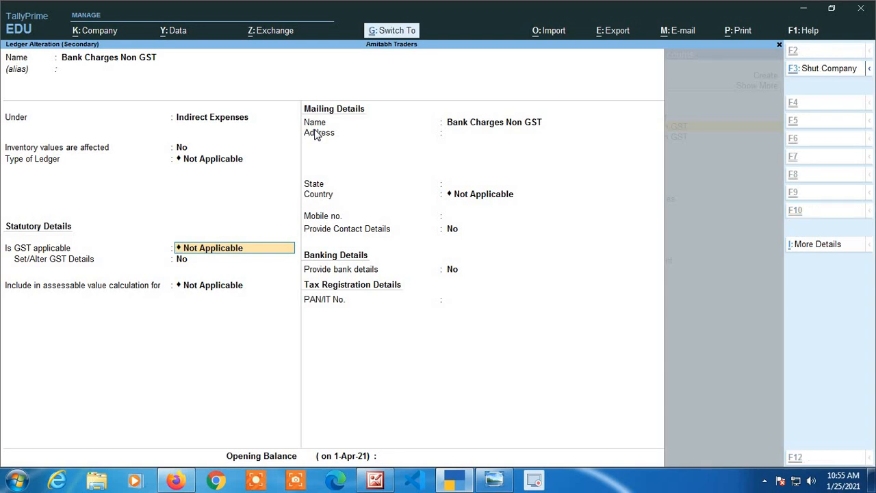
{"action": "key", "text": "ctrl+a"}
{"action": "key", "text": "Return"}
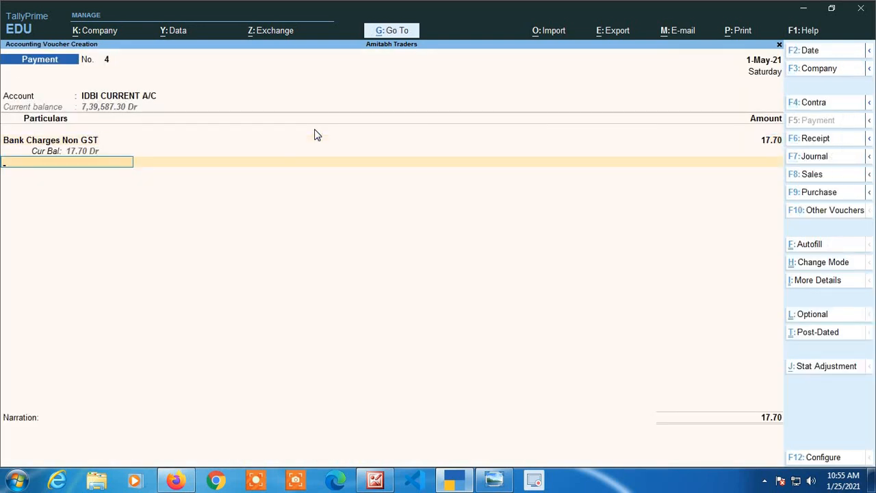
Confirm the 17.70 Cheque allocation without an instrument number and save the Bank Charges Non GST payment with an empty narration.
{"action": "key", "text": "Return"}
{"action": "key", "text": "Return"}
{"action": "key", "text": "Return"}
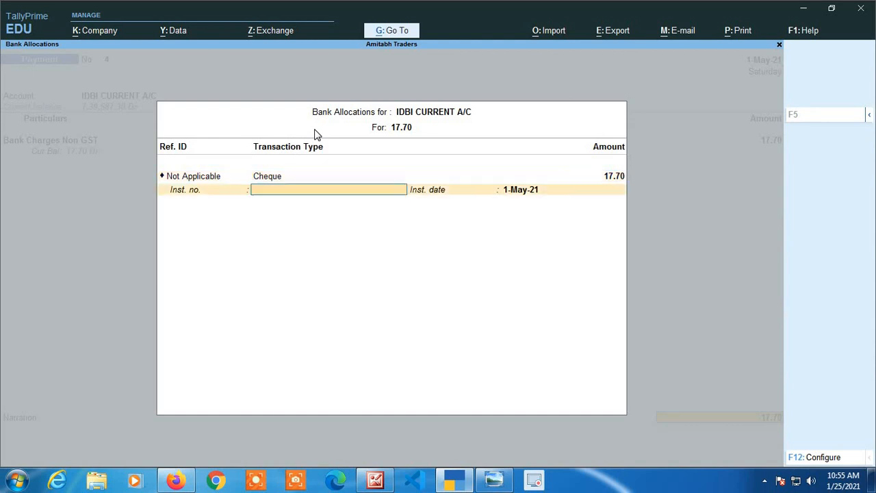
{"action": "key", "text": "Return"}
{"action": "key", "text": "Return"}
{"action": "key", "text": "Return"}
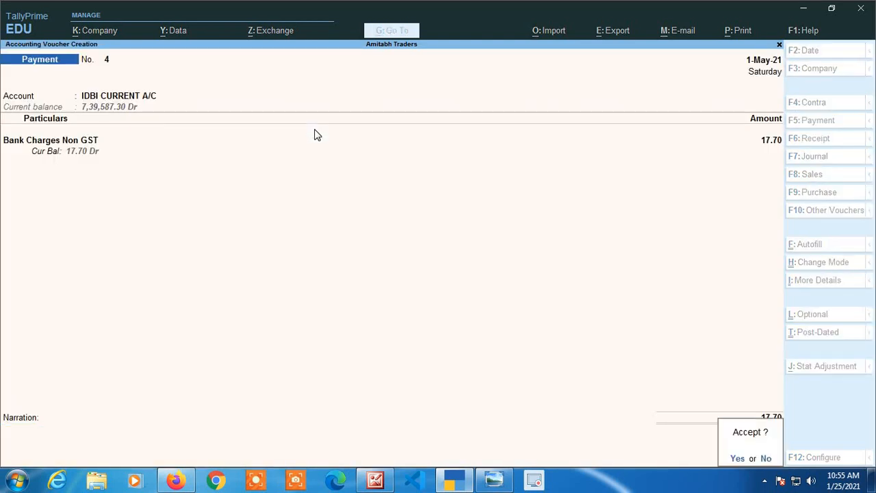
{"action": "key", "text": "Return"}
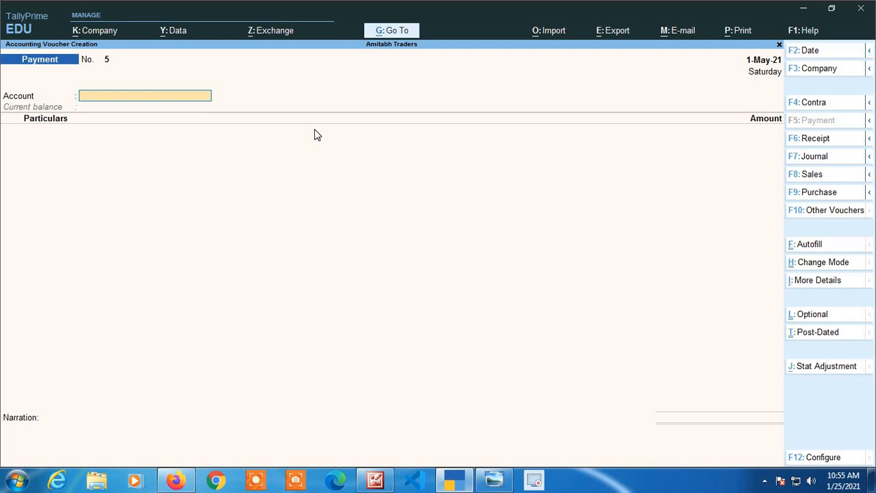
Start a new payment from IDBI CURRENT A/C and choose Bank Charges with GST as the expense ledger.
{"action": "type", "text": "D"}
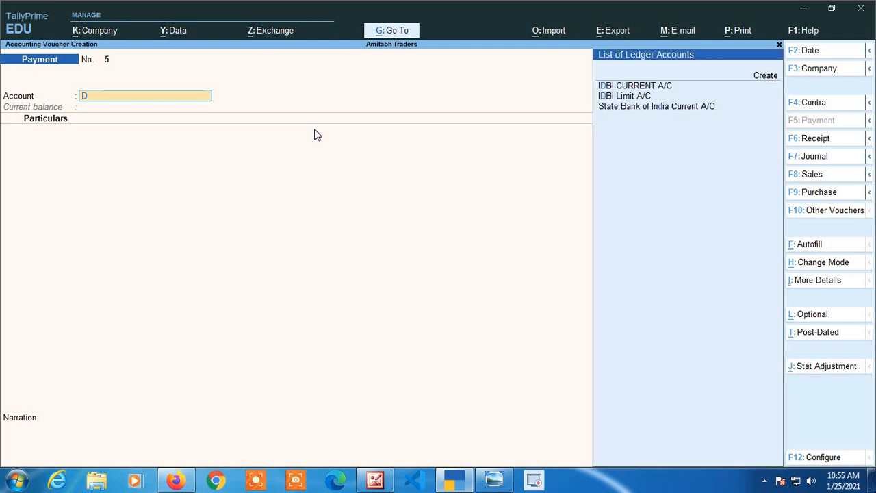
{"action": "key", "text": "Return"}
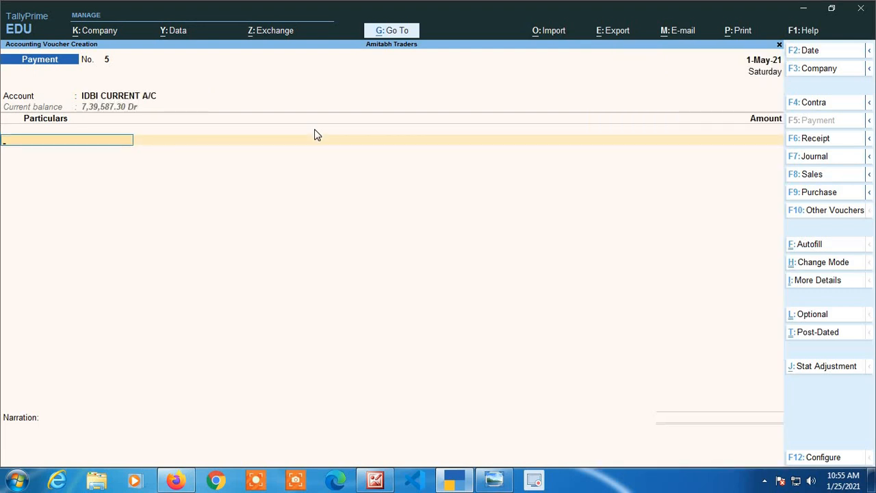
{"action": "type", "text": "Bank"}
{"action": "key", "text": "Down"}
{"action": "key", "text": "Down"}
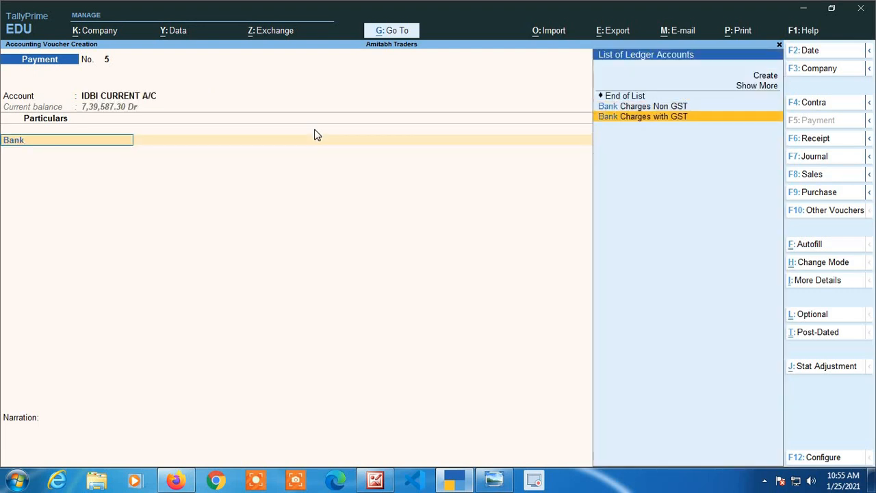
{"action": "key", "text": "Return"}
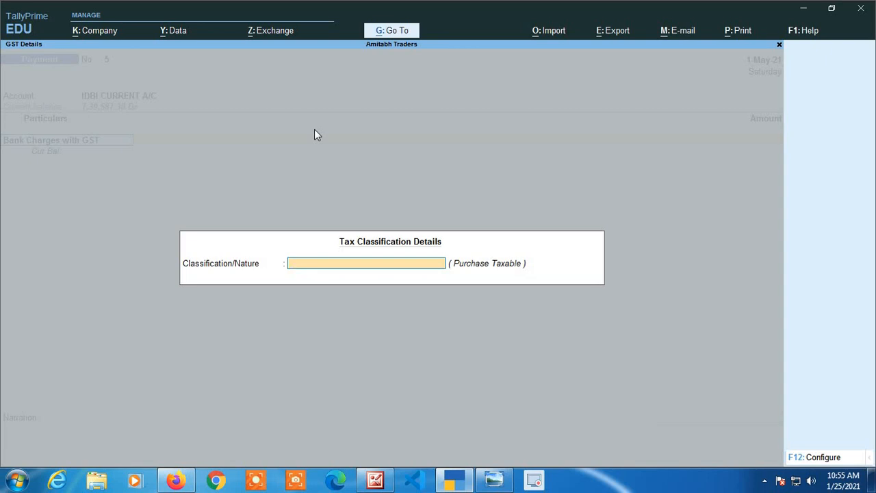
Open the Bank Charges with GST ledger from the payment line and display its GST details.
{"action": "key", "text": "Return"}
{"action": "key", "text": "BackSpace"}
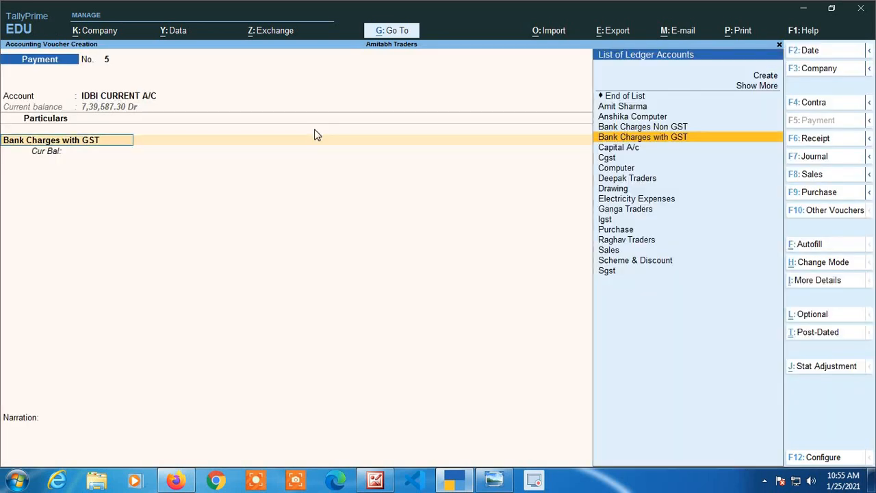
{"action": "key", "text": "ctrl+Return"}
{"action": "key", "text": "Return"}
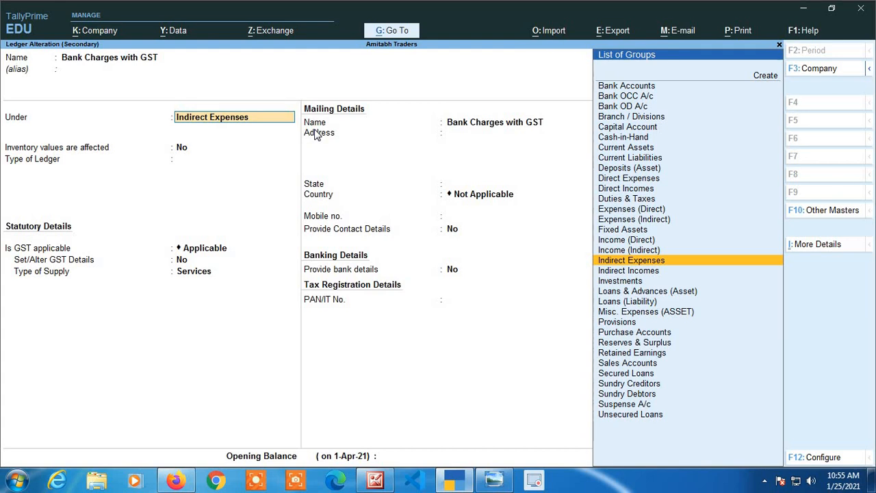
{"action": "key", "text": "Return"}
{"action": "key", "text": "Return"}
{"action": "key", "text": "Return"}
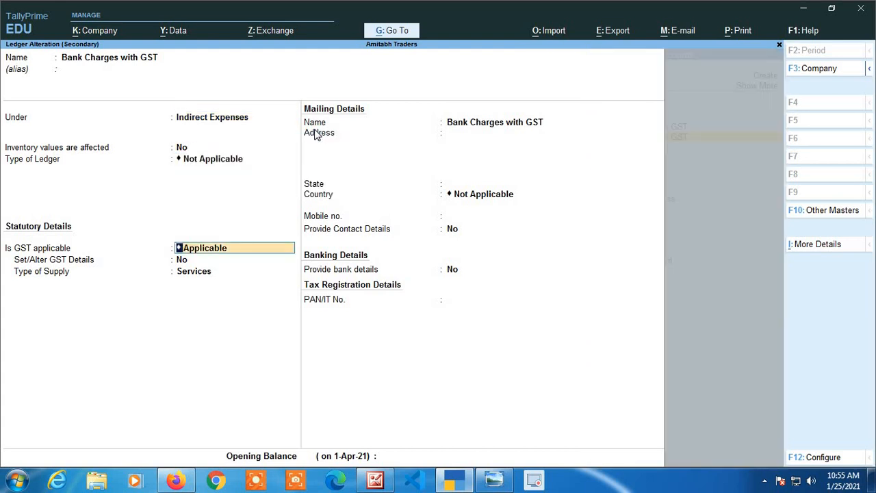
{"action": "key", "text": "Return"}
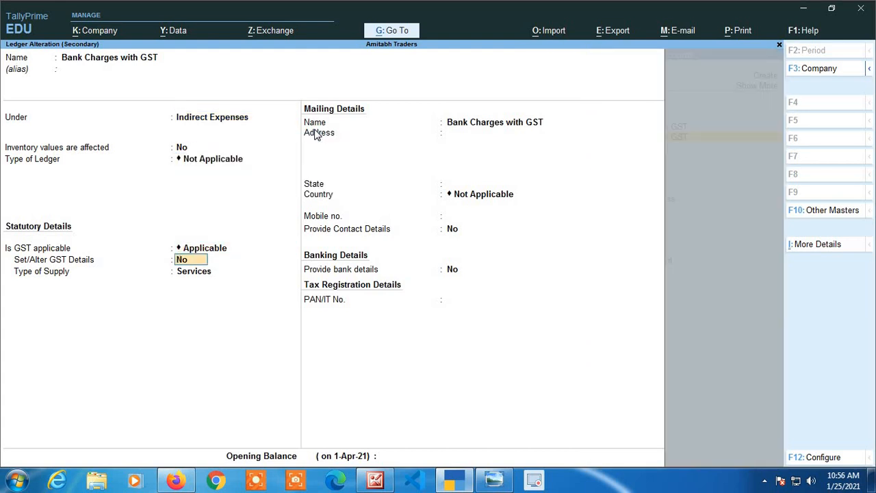
{"action": "key", "text": "y"}
{"action": "key", "text": "Return"}
Review the taxability, reverse charge and tax rates of Bank Charges with GST, and return to the payment with the ledger's settings kept.
{"action": "key", "text": "Return"}
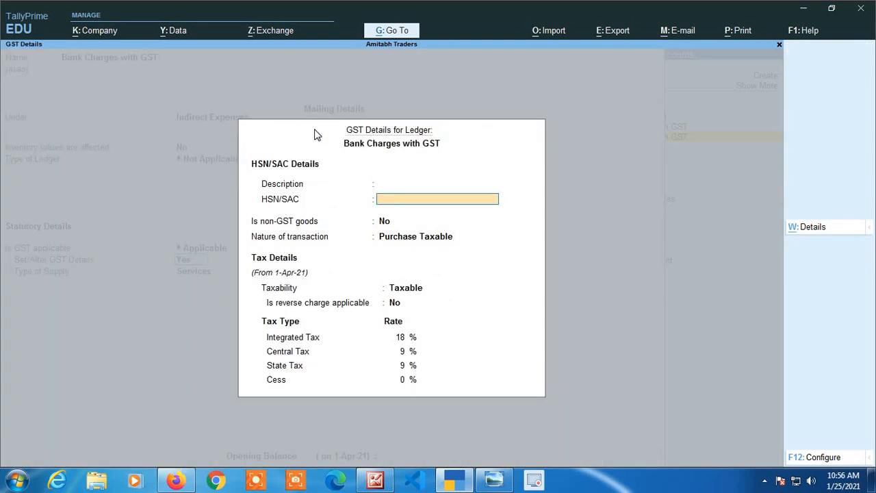
{"action": "key", "text": "Return"}
{"action": "key", "text": "Return"}
{"action": "key", "text": "Return"}
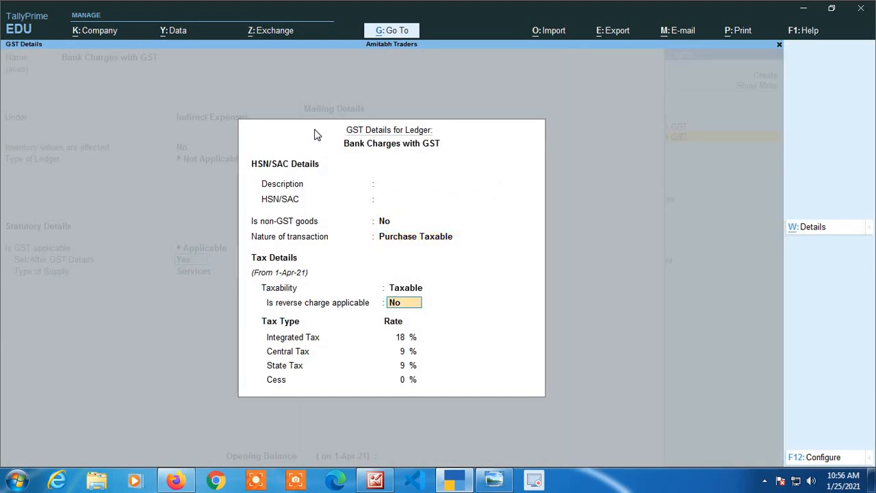
{"action": "key", "text": "Return"}
{"action": "key", "text": "Return"}
{"action": "key", "text": "Return"}
{"action": "key", "text": "Return"}
{"action": "key", "text": "Return"}
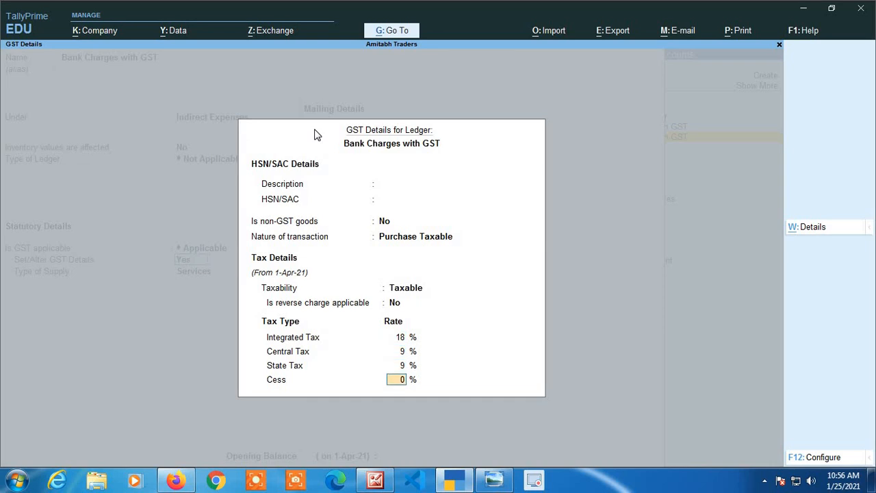
{"action": "key", "text": "Return"}
{"action": "key", "text": "Return"}
{"action": "key", "text": "Return"}
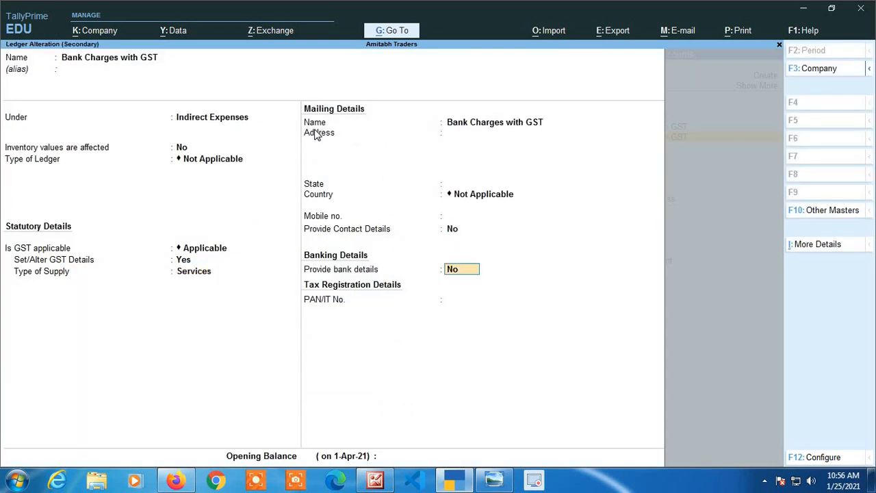
{"action": "key", "text": "Return"}
Enter 500 for Bank Charges with GST, and add Cgst and Sgst lines of 45 each.
{"action": "key", "text": "Return"}
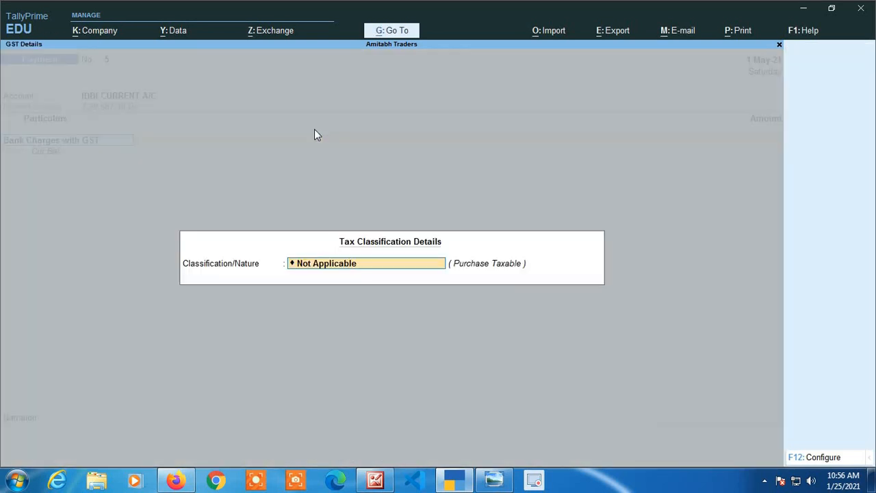
{"action": "key", "text": "Return"}
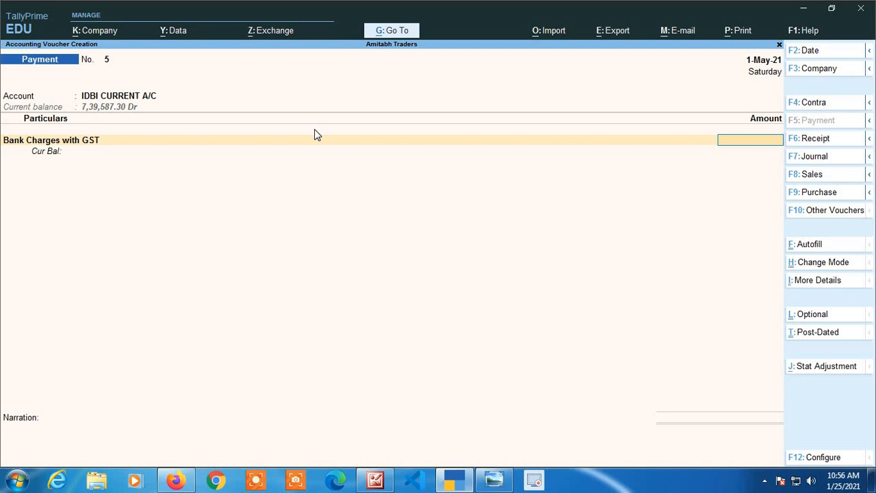
{"action": "type", "text": "500"}
{"action": "key", "text": "Return"}
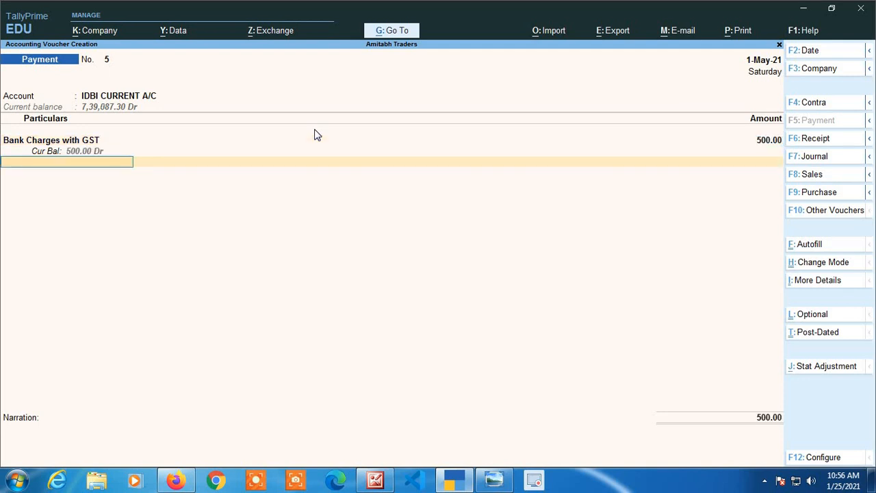
{"action": "type", "text": "c"}
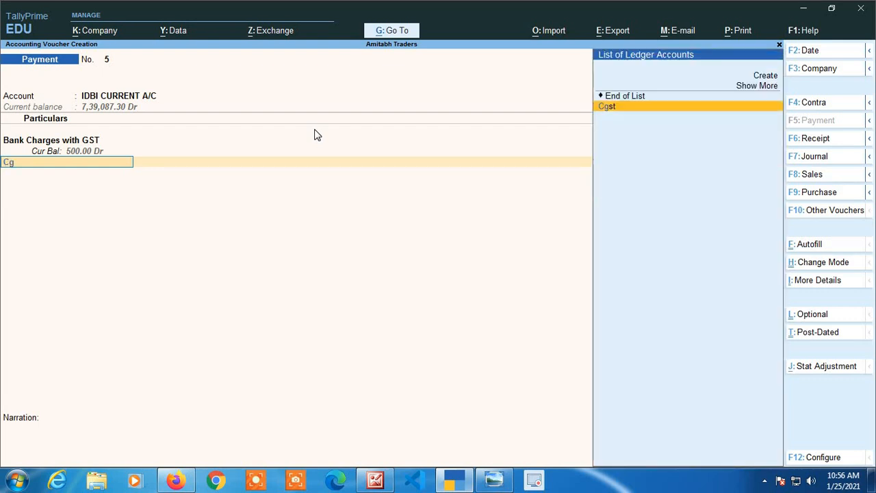
{"action": "key", "text": "Return"}
{"action": "type", "text": "45"}
{"action": "key", "text": "Return"}
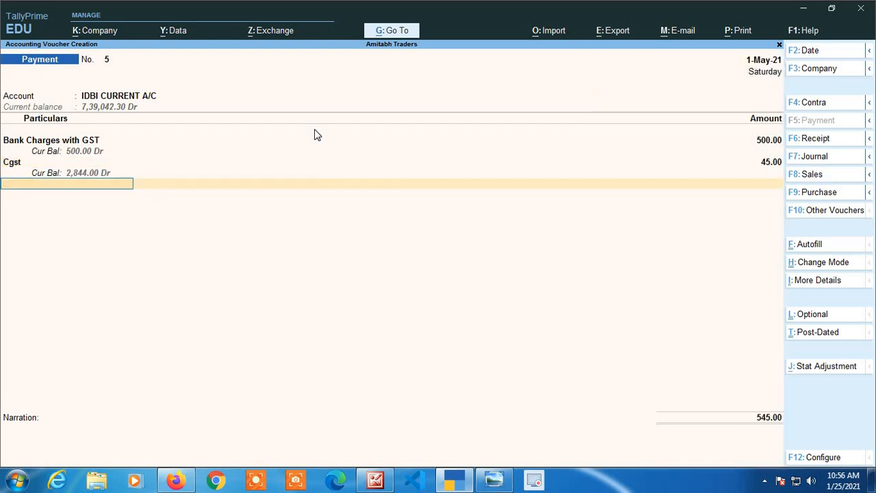
{"action": "type", "text": "sg"}
{"action": "key", "text": "Return"}
{"action": "type", "text": "45"}
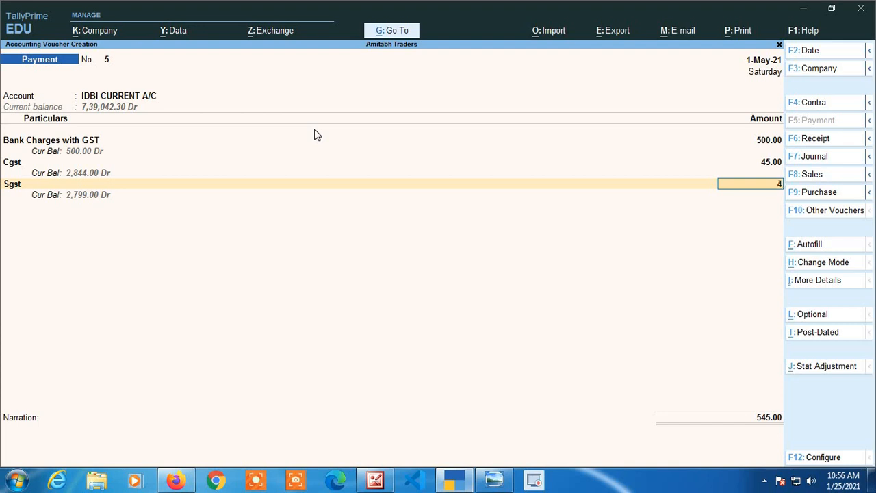
{"action": "key", "text": "Return"}
{"action": "key", "text": "Return"}
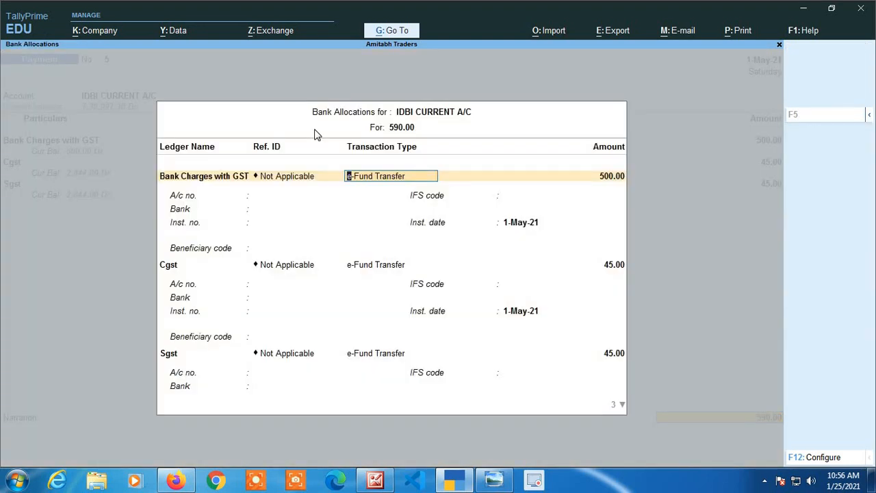
Accept the e-Fund Transfer bank allocations for the three lines and save the payment.
{"action": "key", "text": "ctrl+a"}
{"action": "key", "text": "Return"}
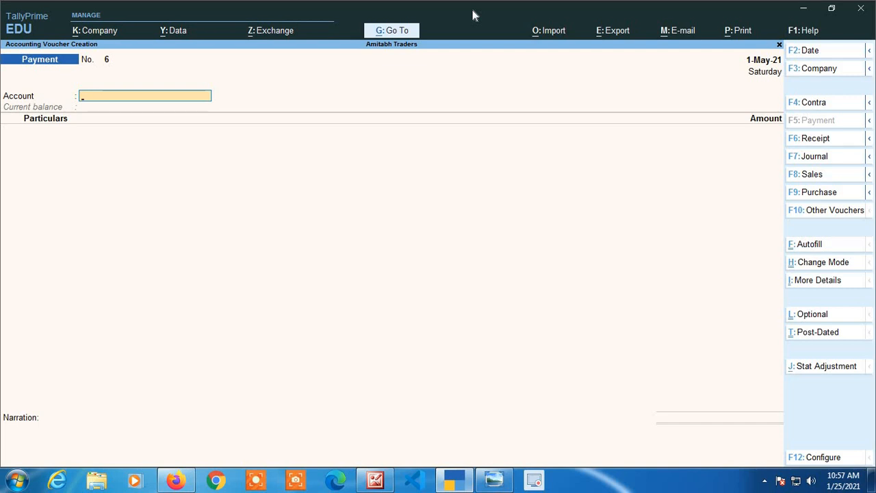
Start a receipt voucher into IDBI CURRENT A/C with Capital A/c as the credited ledger.
{"action": "left_click", "coordinate": [822, 141]}
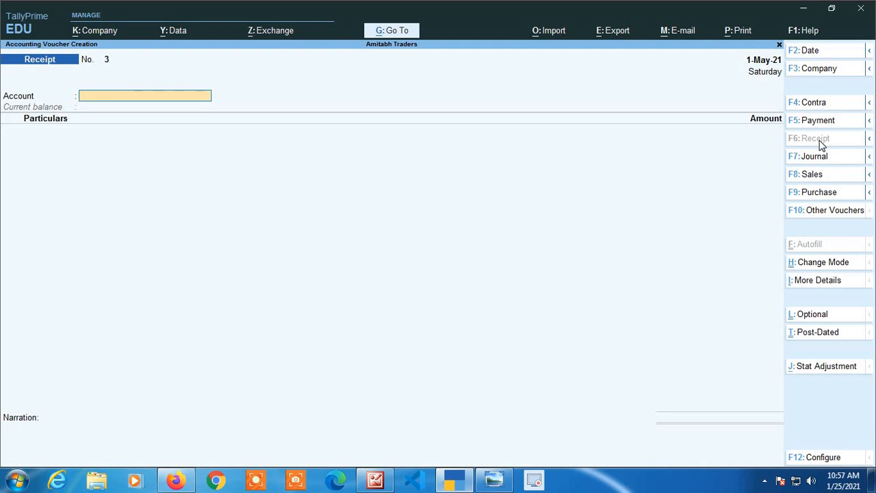
{"action": "type", "text": "Id"}
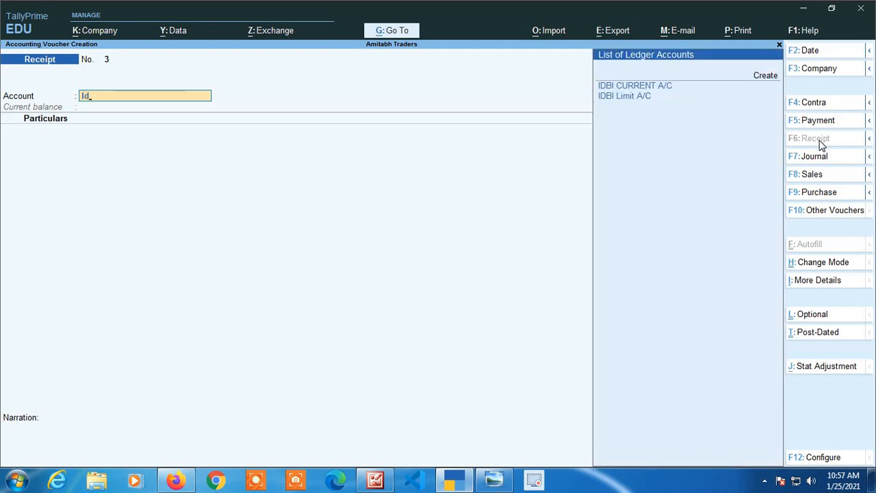
{"action": "key", "text": "Return"}
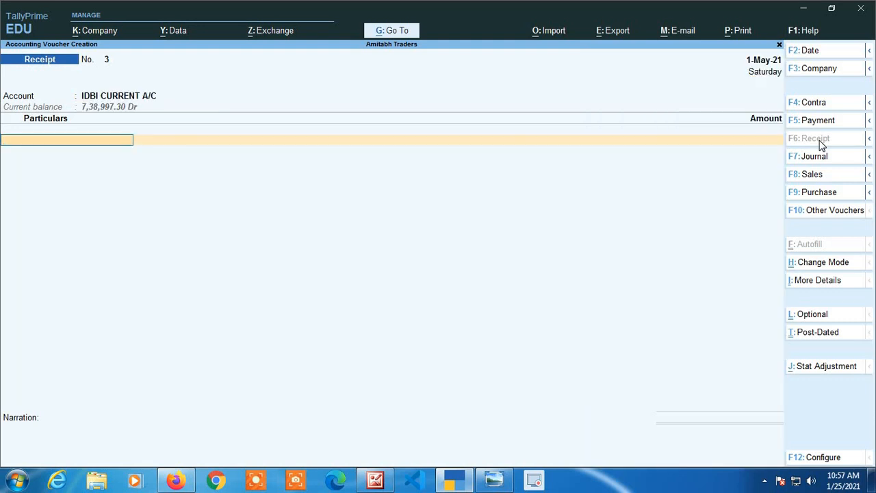
{"action": "type", "text": "C"}
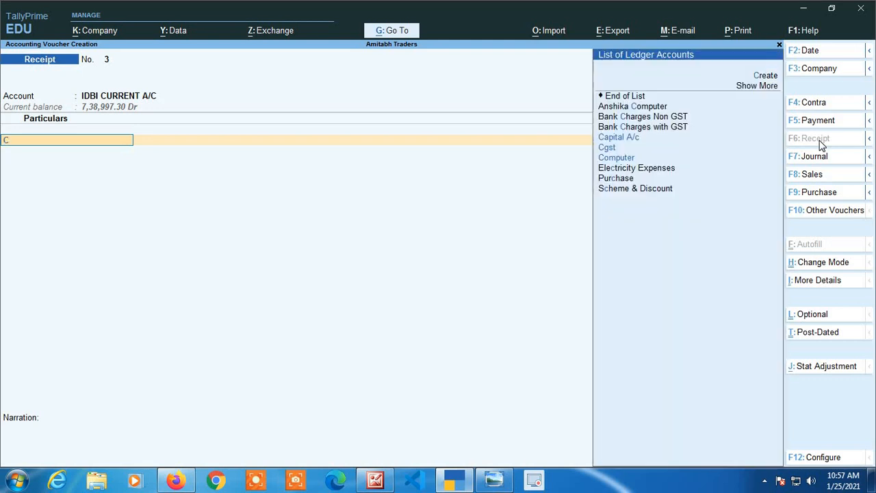
{"action": "type", "text": "api"}
{"action": "key", "text": "Return"}
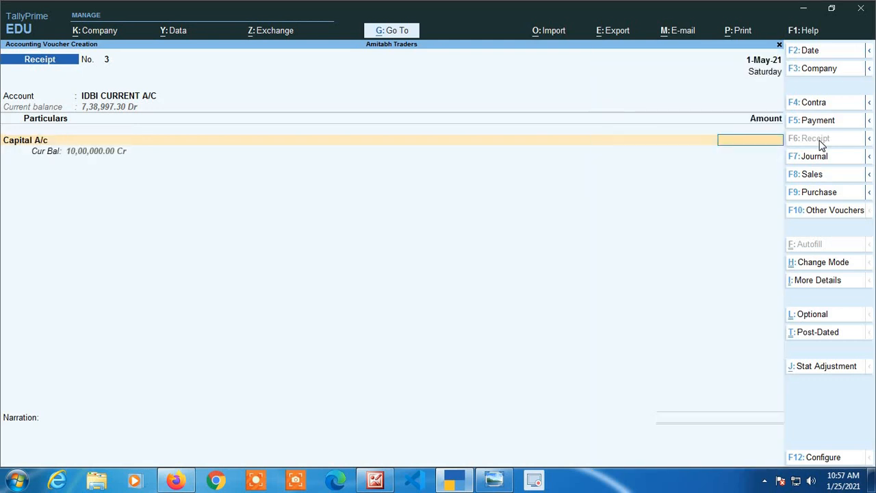
Enter 50,000 for Capital A/c and accept its Cheque/DD bank allocation without an instrument number.
{"action": "type", "text": "50000"}
{"action": "key", "text": "Return"}
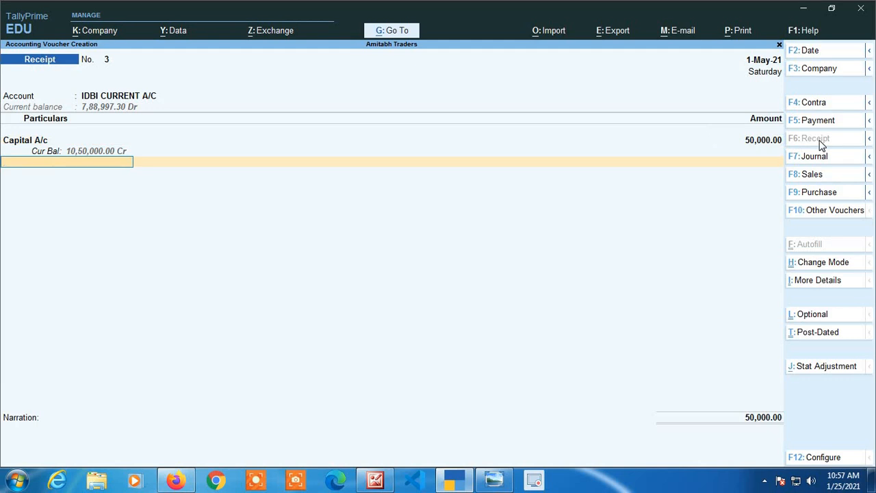
{"action": "key", "text": "Return"}
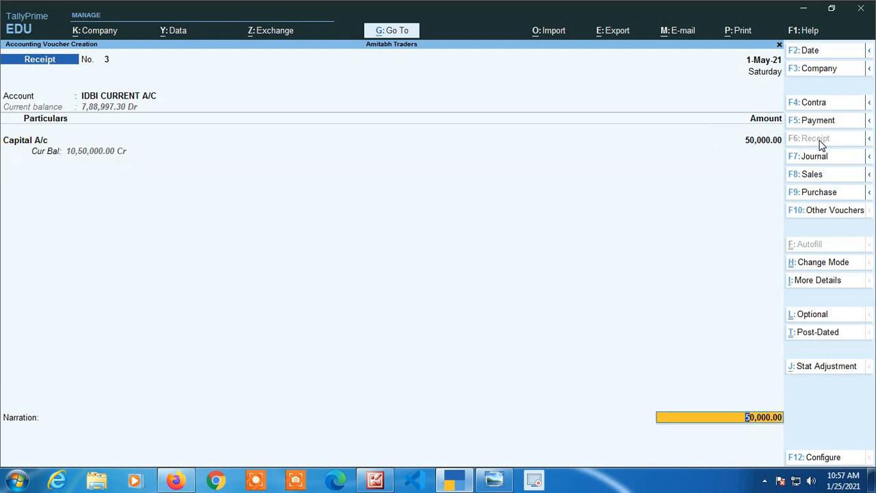
{"action": "key", "text": "Return"}
{"action": "key", "text": "Return"}
{"action": "key", "text": "Return"}
{"action": "key", "text": "Return"}
{"action": "key", "text": "Return"}
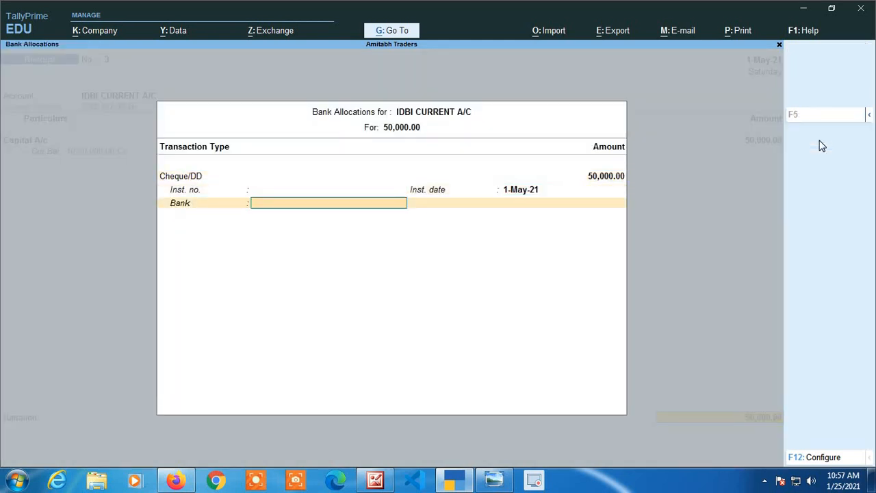
{"action": "key", "text": "Return"}
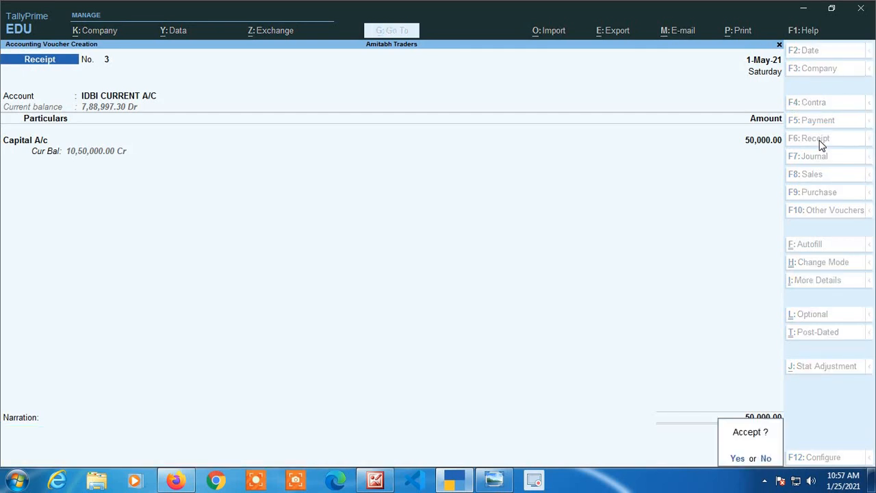
Decline saving the receipt, change the Capital A/c amount to 5,00,000 and accept its Cheque/DD allocation without an instrument number.
{"action": "key", "text": "n"}
{"action": "key", "text": "BackSpace"}
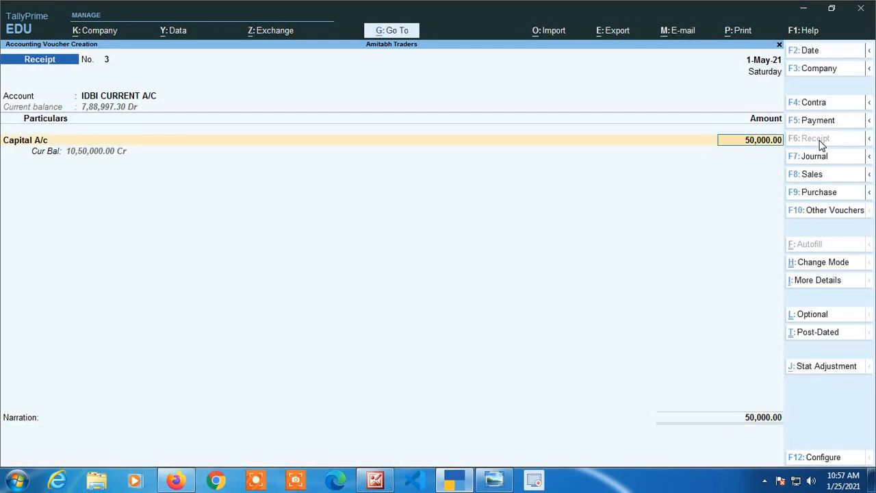
{"action": "type", "text": "5,00,000"}
{"action": "key", "text": "Return"}
{"action": "key", "text": "Return"}
{"action": "key", "text": "Return"}
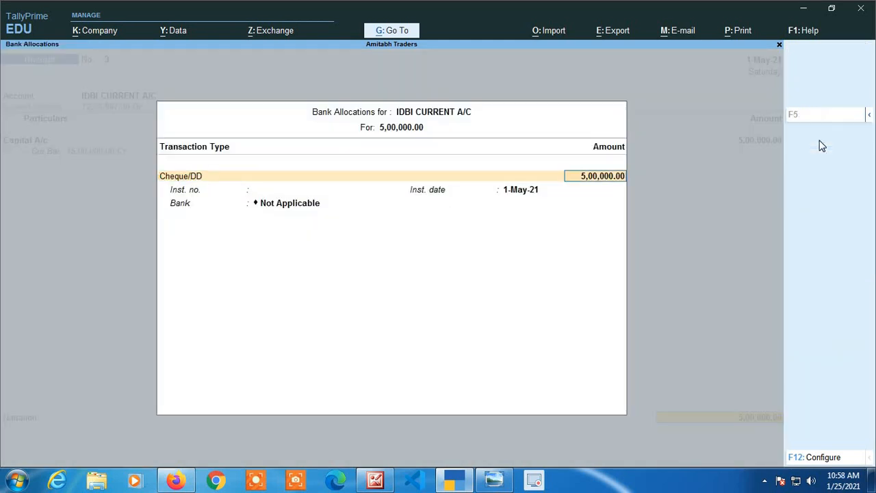
{"action": "key", "text": "Return"}
{"action": "key", "text": "Return"}
Save the Capital A/c receipt and start another receipt with IDBI CURRENT A/C as the account.
{"action": "key", "text": "Return"}
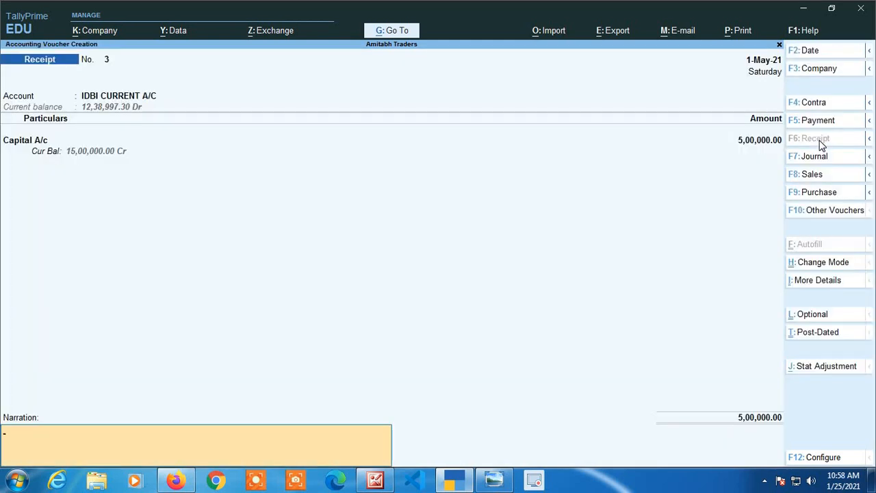
{"action": "key", "text": "Return"}
{"action": "key", "text": "Return"}
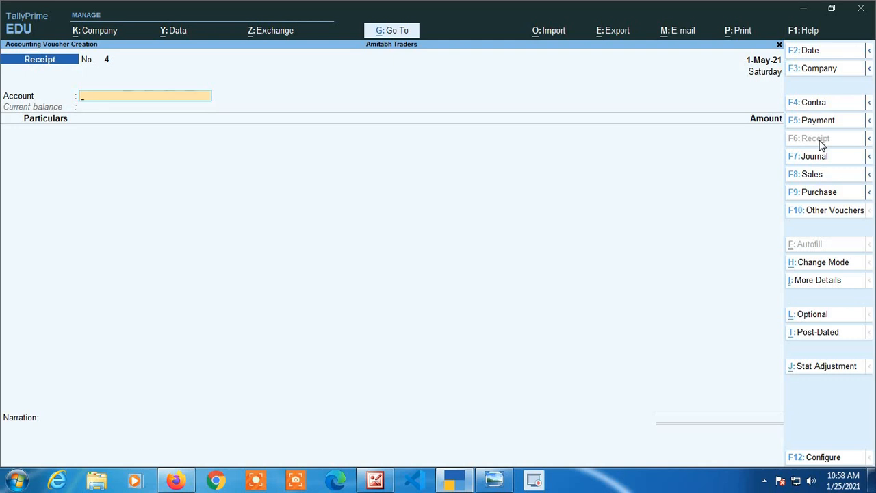
{"action": "type", "text": "I"}
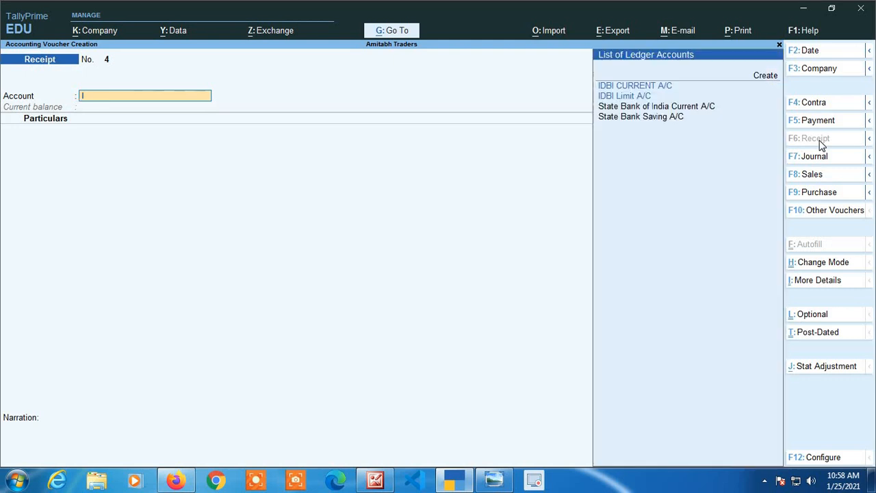
{"action": "type", "text": "D"}
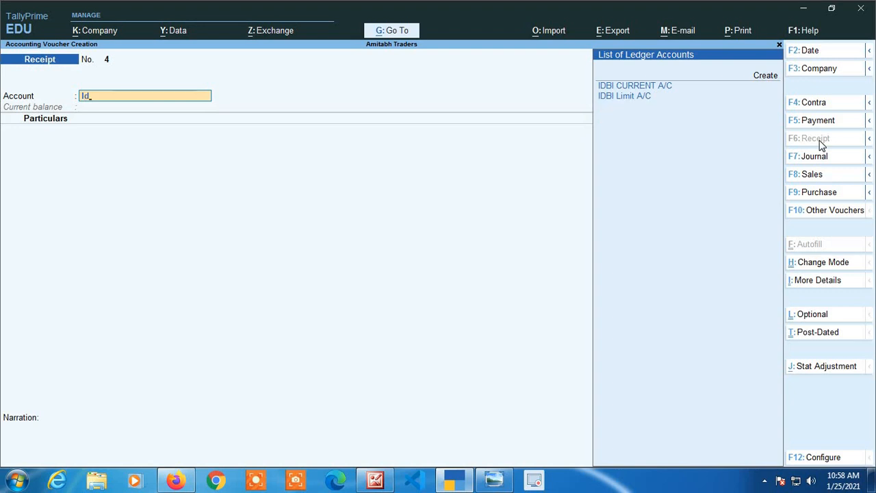
{"action": "key", "text": "Return"}
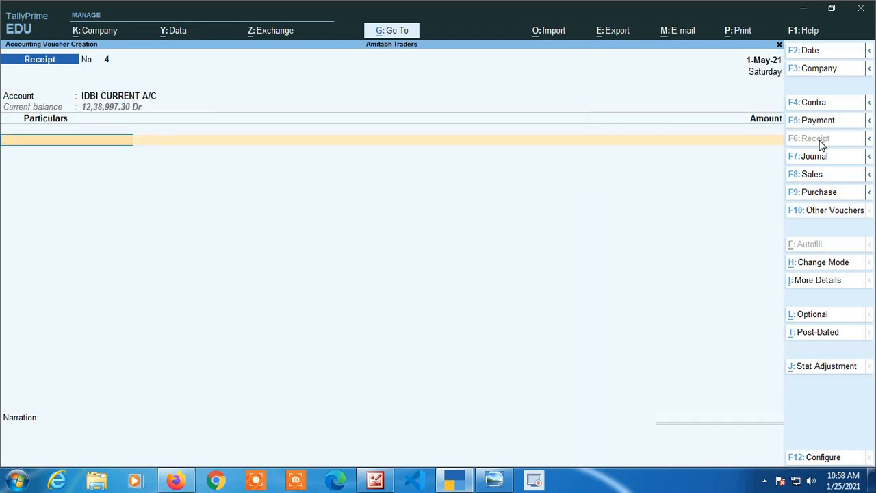
Credit Deepak Traders with 79,002 in the receipt voucher.
{"action": "type", "text": "Dee"}
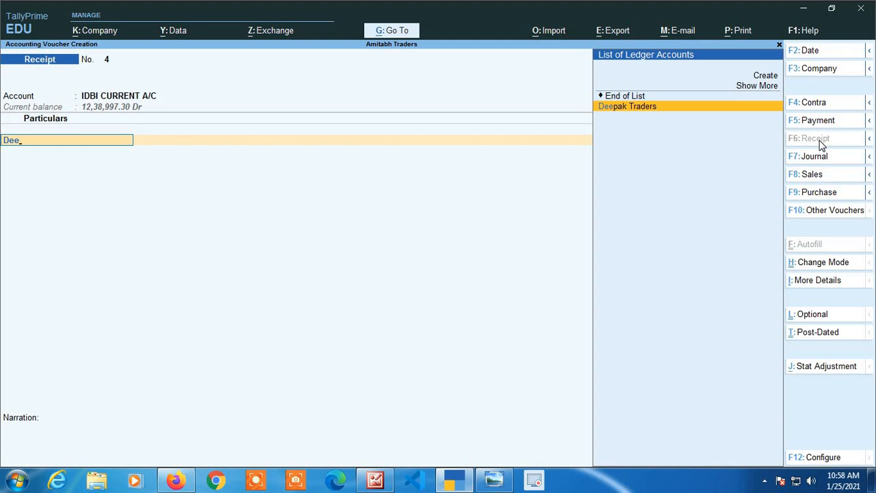
{"action": "key", "text": "Return"}
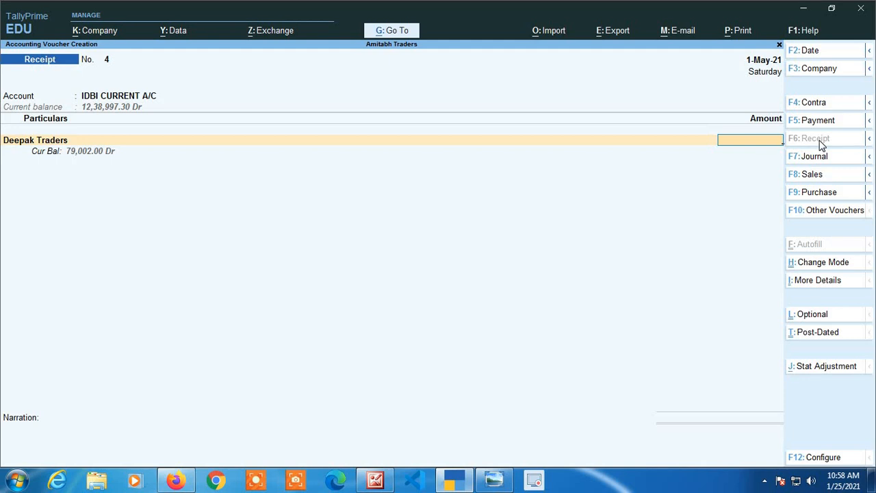
{"action": "type", "text": "79002"}
{"action": "key", "text": "Return"}
{"action": "key", "text": "Return"}
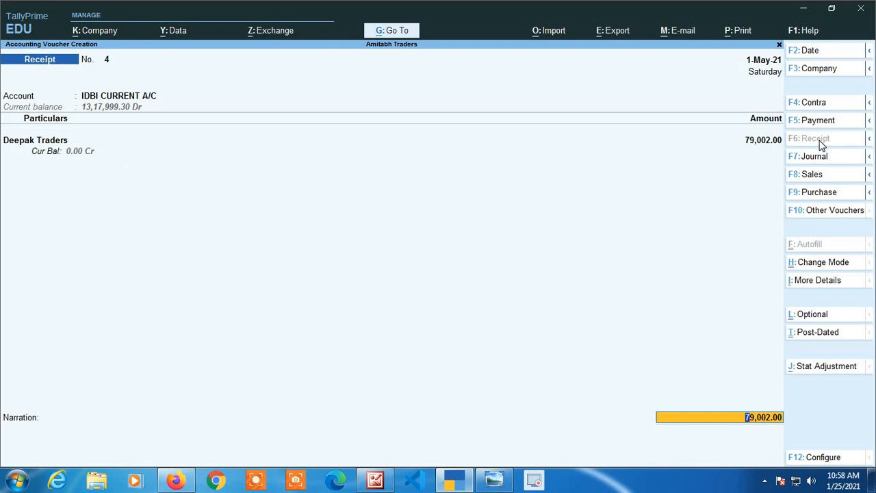
Accept the Cheque/DD bank allocation for Deepak Traders without an instrument number and save the receipt.
{"action": "key", "text": "Return"}
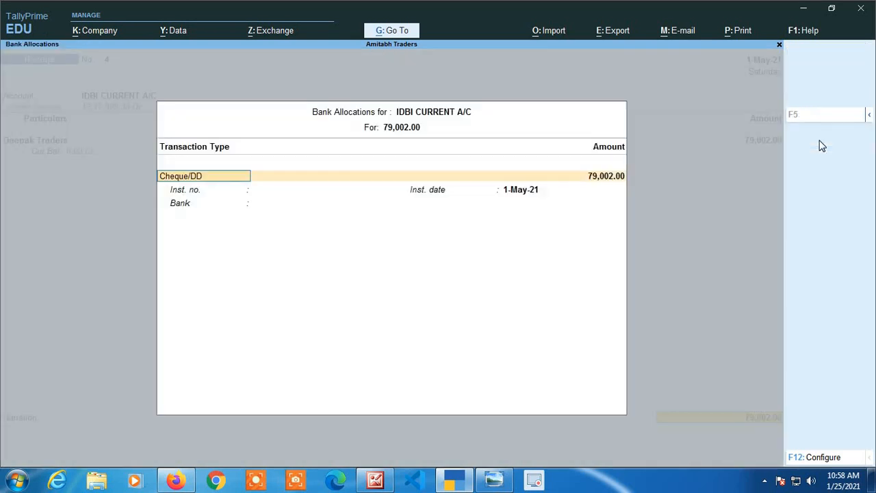
{"action": "key", "text": "Return"}
{"action": "key", "text": "Return"}
{"action": "key", "text": "Return"}
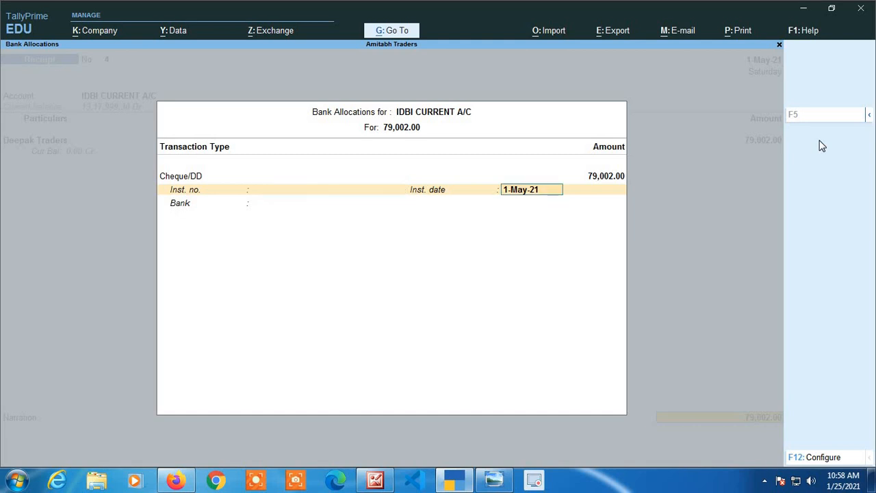
{"action": "key", "text": "Return"}
{"action": "key", "text": "Return"}
{"action": "key", "text": "Return"}
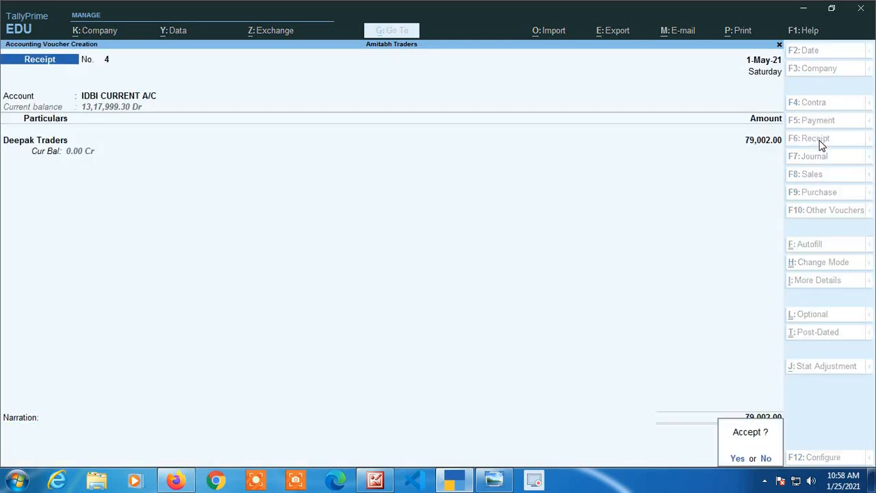
{"action": "key", "text": "Return"}
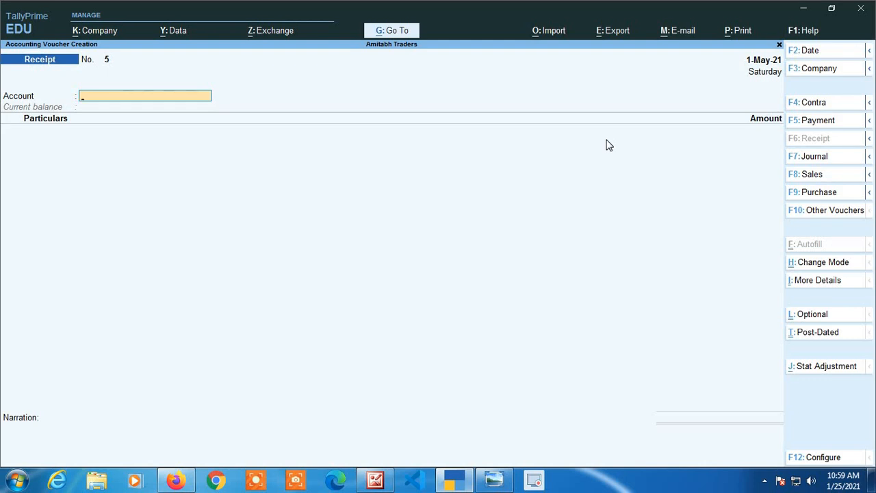
Start a receipt into IDBI CURRENT A/C with the individual lender's ledger under Unsecured Loans as the credited ledger.
{"action": "type", "text": "I"}
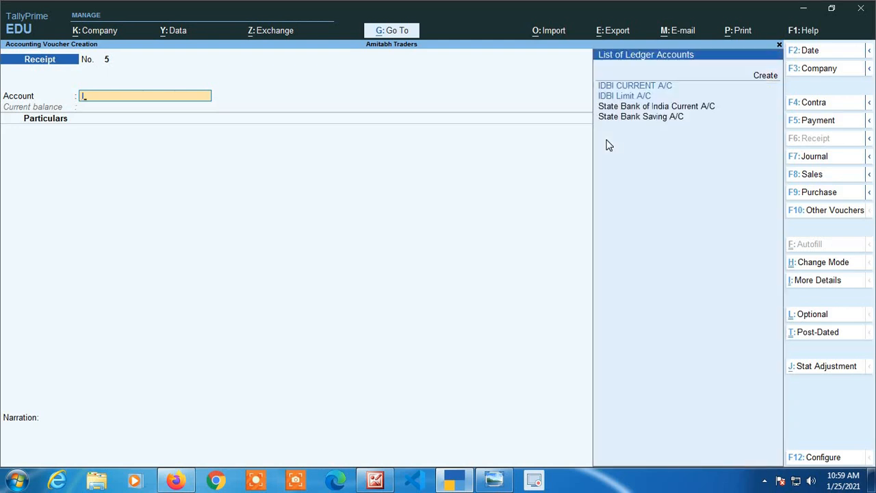
{"action": "type", "text": "DB"}
{"action": "key", "text": "Return"}
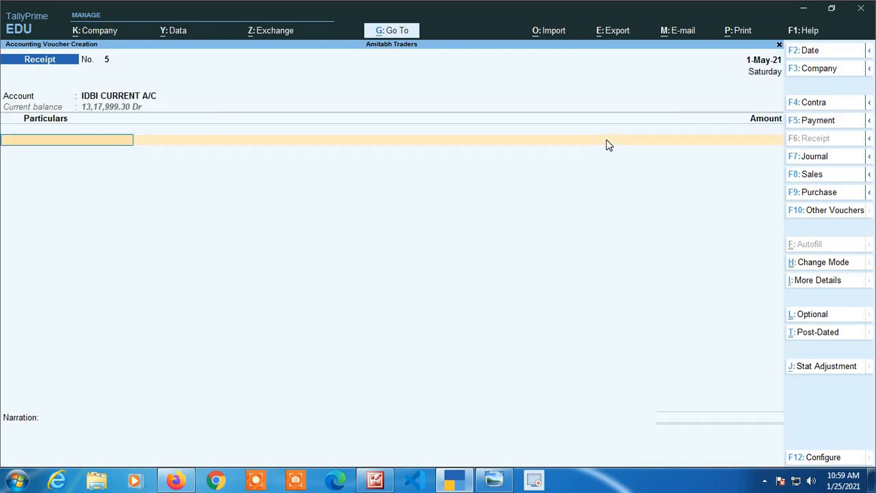
{"action": "key", "text": "space"}
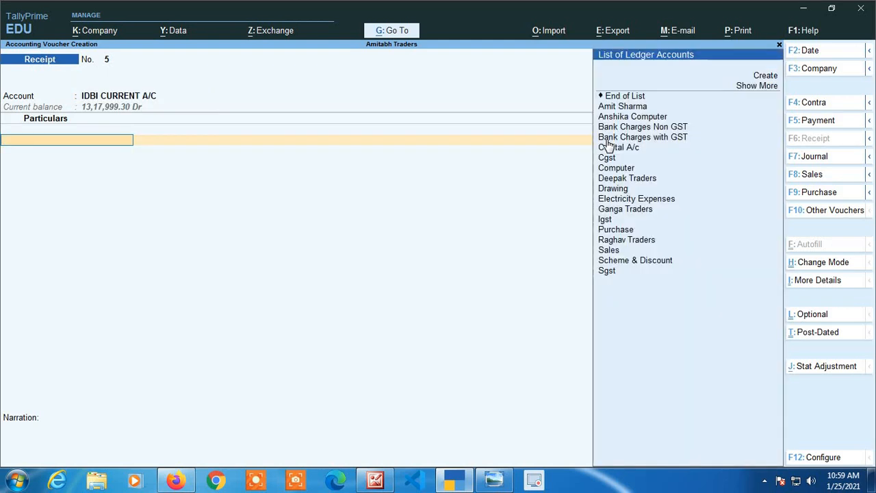
{"action": "key", "text": "Down"}
{"action": "key", "text": "Down"}
{"action": "key", "text": "Down"}
{"action": "key", "text": "Down"}
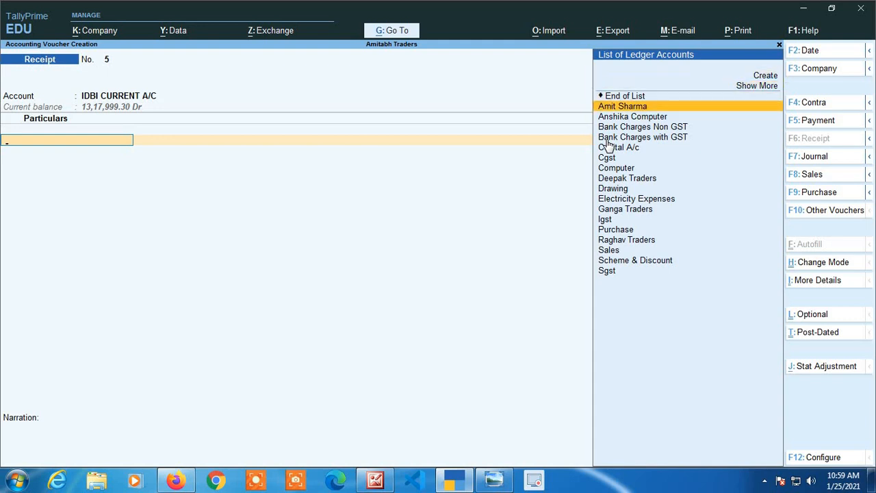
{"action": "key", "text": "Return"}
Check the group and details of the credited lender's ledger master and return to the receipt without changing it.
{"action": "key", "text": "BackSpace"}
{"action": "key", "text": "ctrl+Return"}
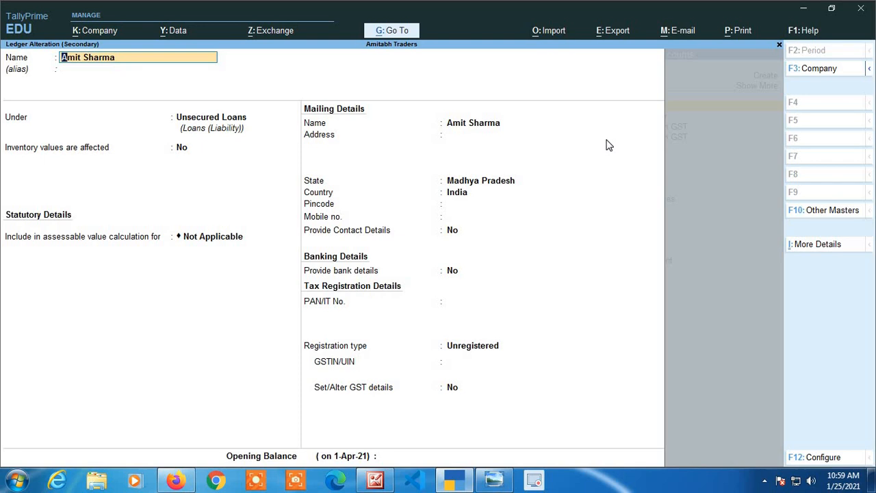
{"action": "key", "text": "BackSpace"}
{"action": "key", "text": "Escape"}
{"action": "key", "text": "y"}
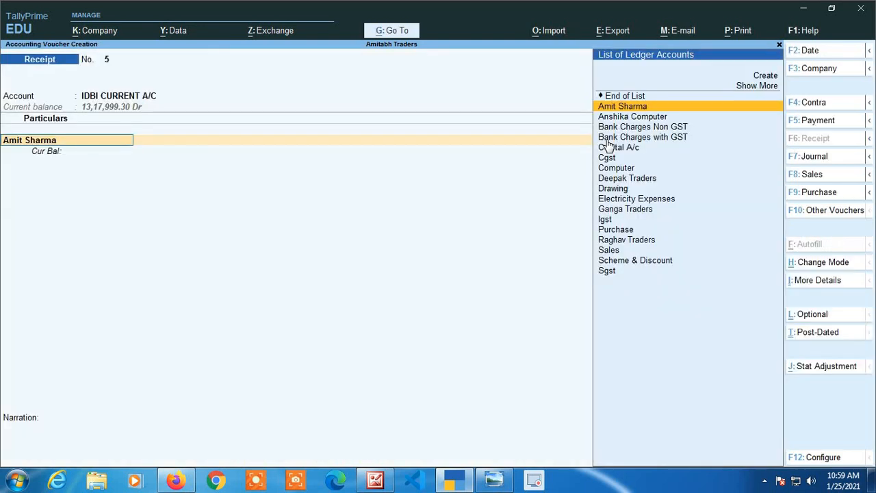
Enter 2,00,000 as the amount received from the lender.
{"action": "key", "text": "Return"}
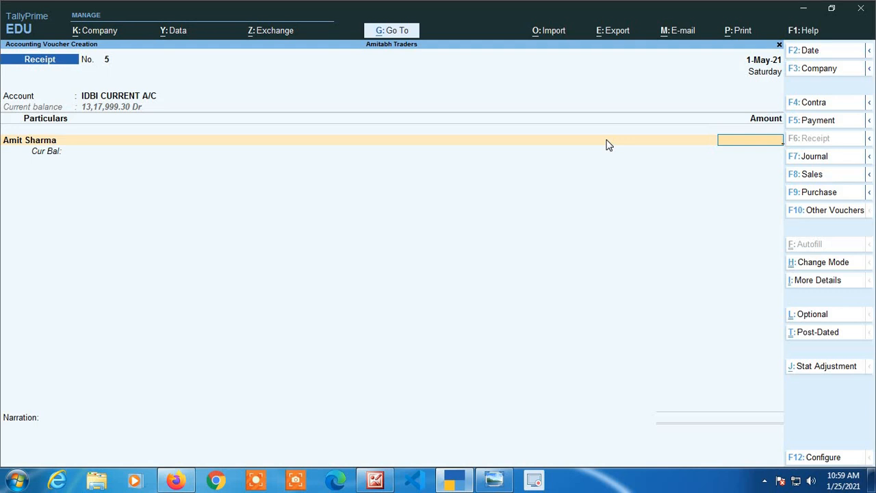
{"action": "type", "text": "2,00,00"}
{"action": "type", "text": "0"}
{"action": "key", "text": "Return"}
Accept the lender's Cheque/DD bank allocation without an instrument number and save the receipt.
{"action": "key", "text": "Return"}
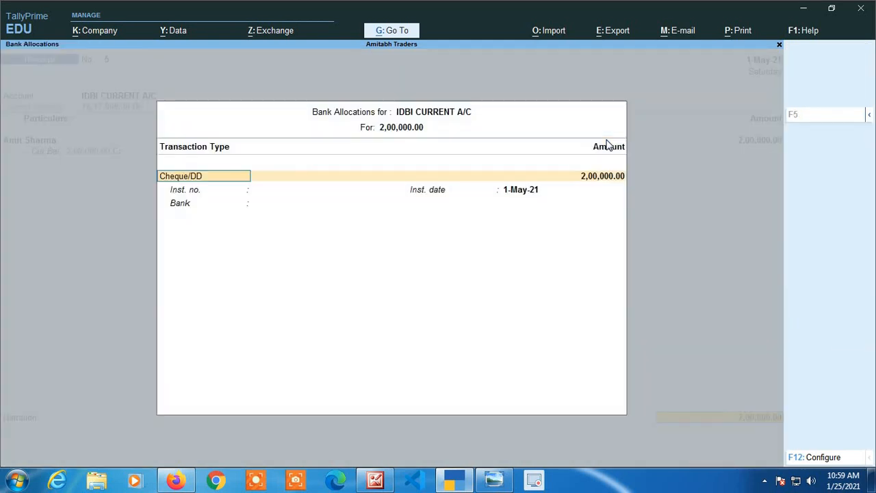
{"action": "key", "text": "Return"}
{"action": "key", "text": "Return"}
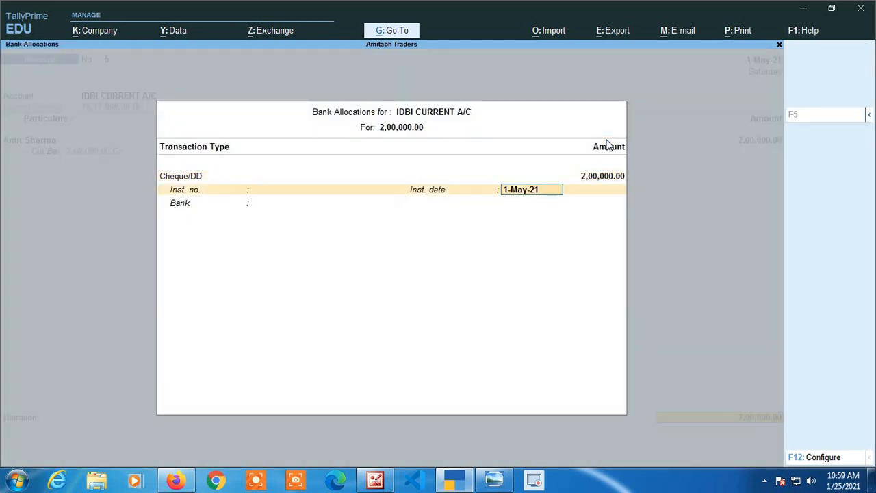
{"action": "key", "text": "Return"}
{"action": "key", "text": "Return"}
{"action": "key", "text": "Return"}
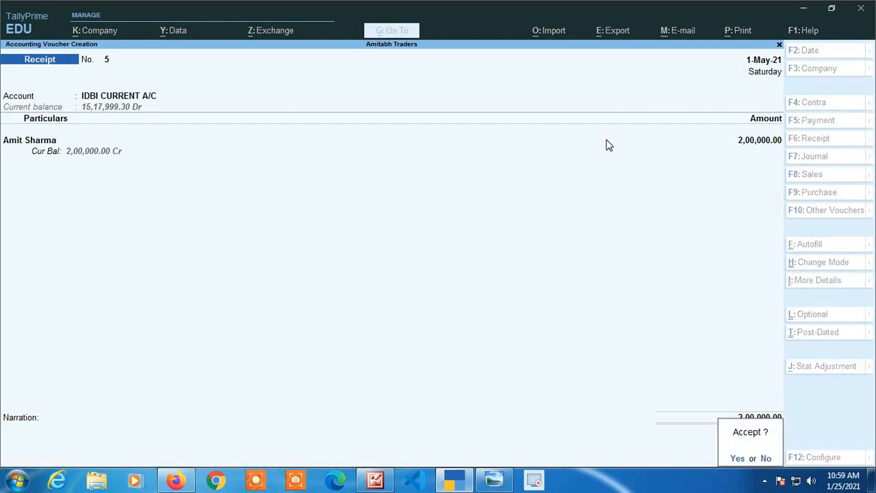
{"action": "key", "text": "Return"}
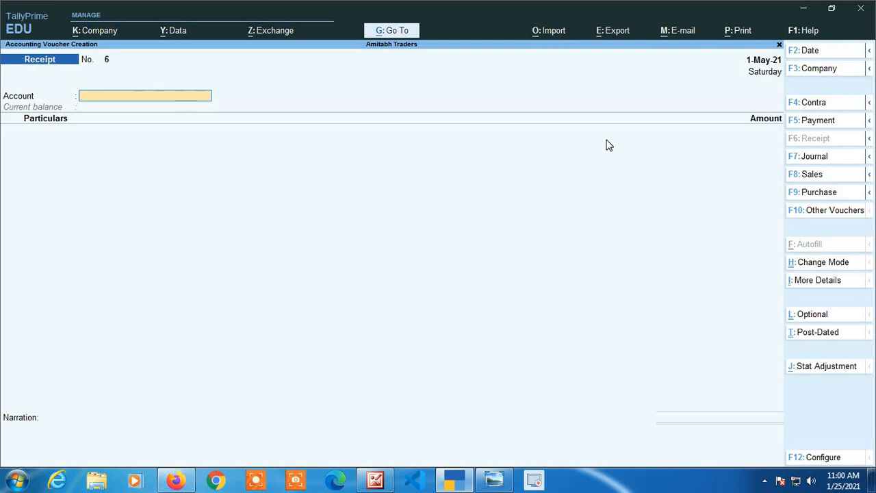
{"action": "key", "text": "space"}
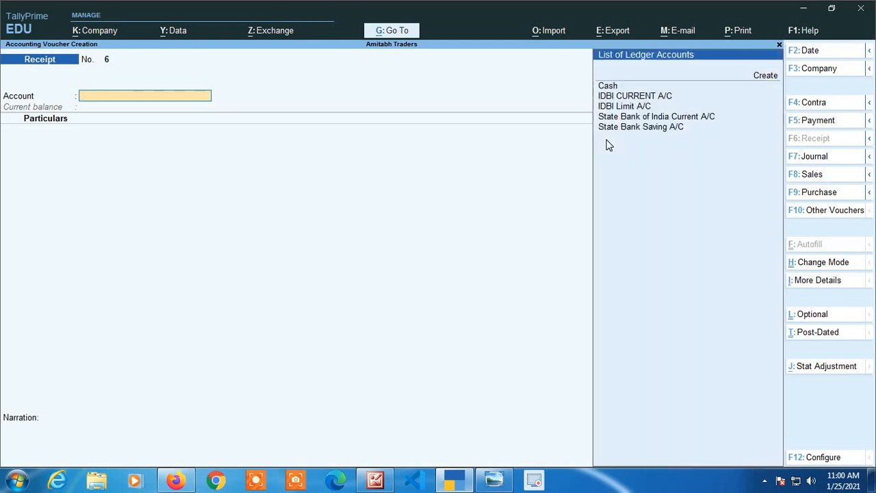
{"action": "key", "text": "Down"}
{"action": "key", "text": "Down"}
{"action": "key", "text": "Down"}
{"action": "key", "text": "Down"}
{"action": "key", "text": "Down"}
{"action": "key", "text": "Down"}
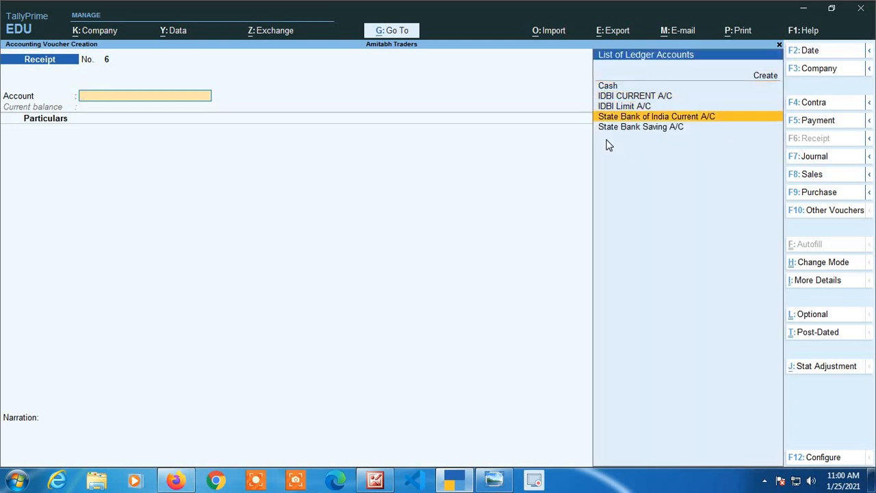
{"action": "key", "text": "Return"}
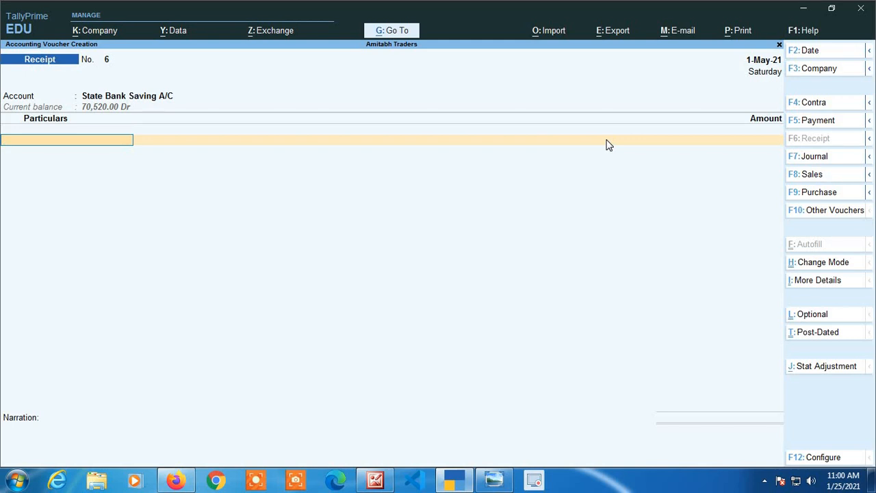
{"action": "type", "text": "In"}
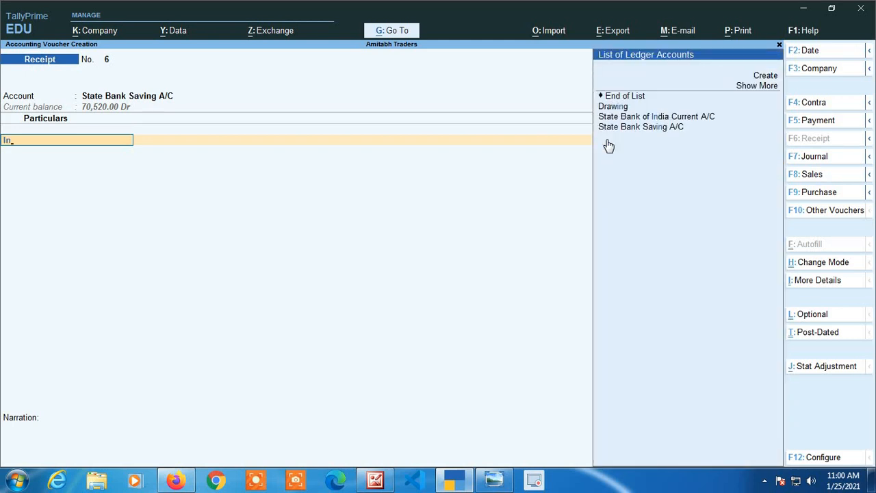
{"action": "key", "text": "BackSpace"}
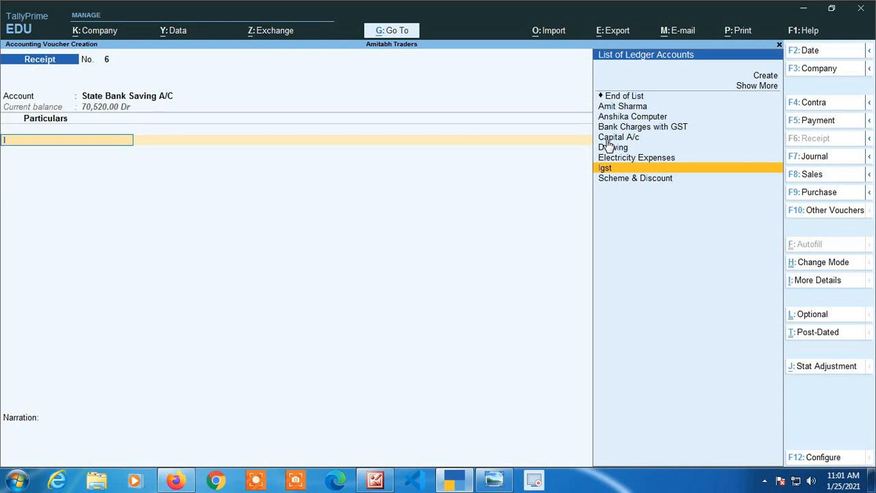
{"action": "key", "text": "BackSpace"}
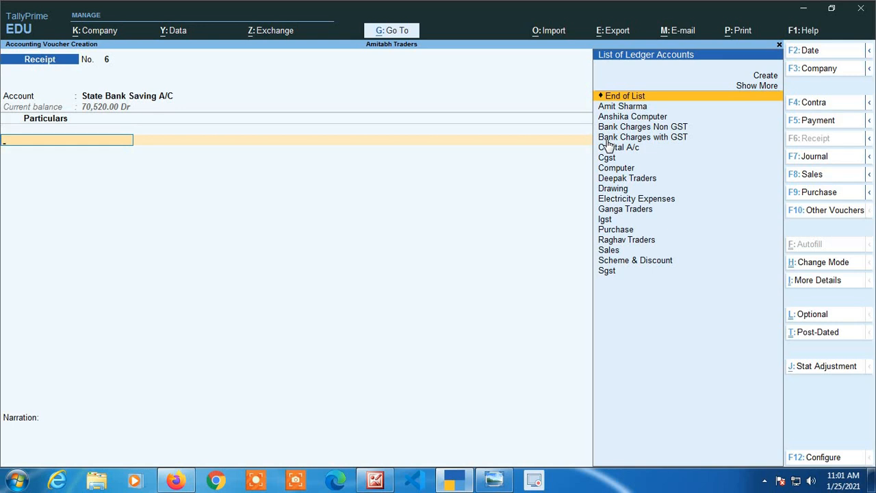
Abandon the receipt entry and open a blank contra voucher.
{"action": "left_click", "coordinate": [808, 109]}
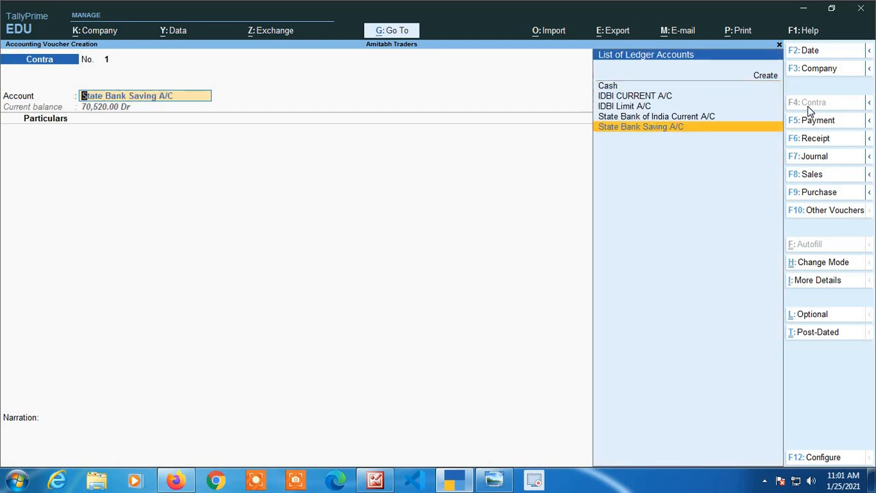
{"action": "key", "text": "Escape"}
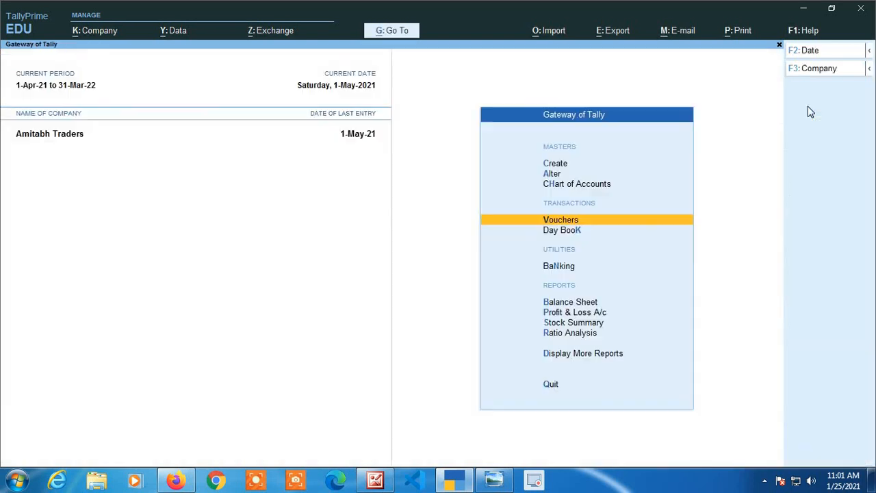
{"action": "key", "text": "Return"}
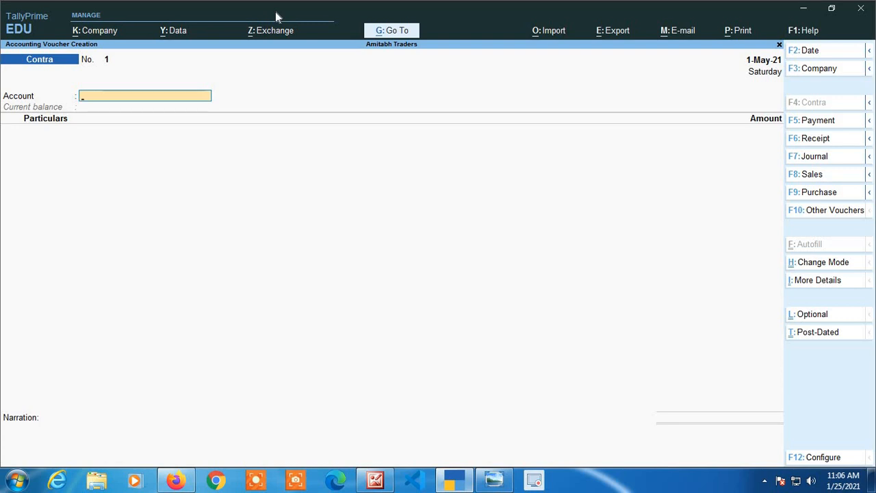
Set IDBI CURRENT A/C as the receiving account of the contra voucher and Cash as the credited particular.
{"action": "type", "text": "I"}
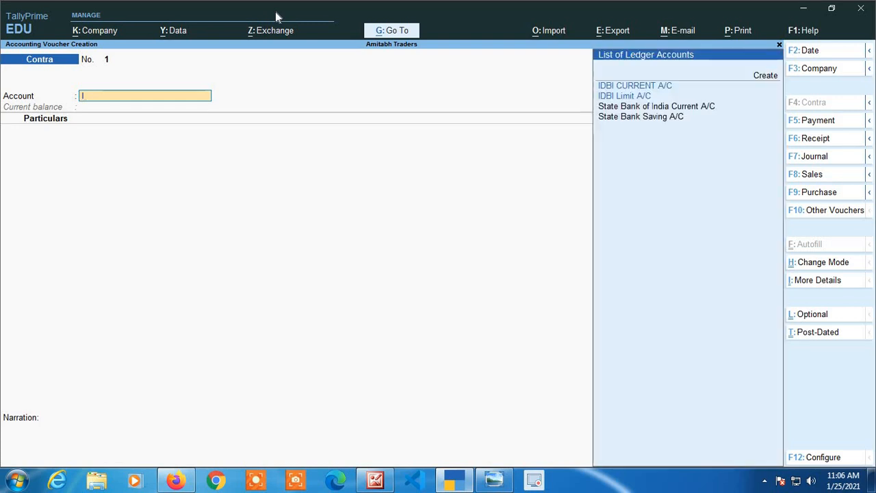
{"action": "type", "text": "d"}
{"action": "key", "text": "Down"}
{"action": "key", "text": "Up"}
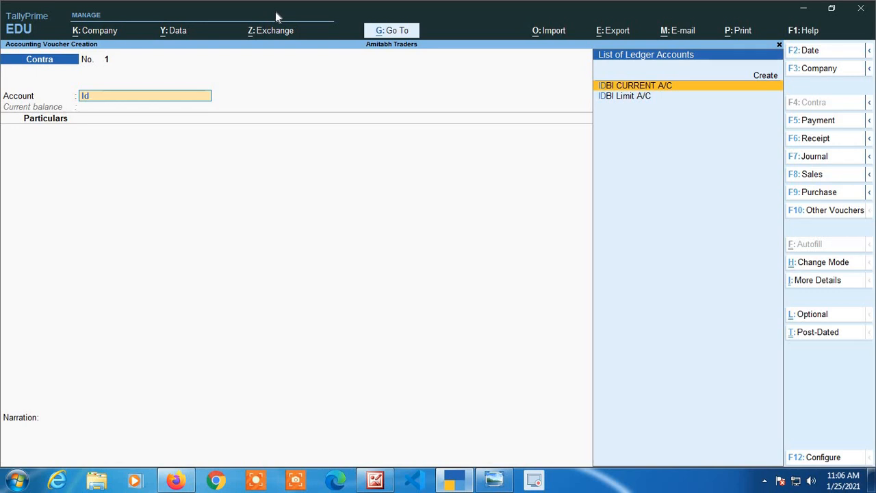
{"action": "key", "text": "Return"}
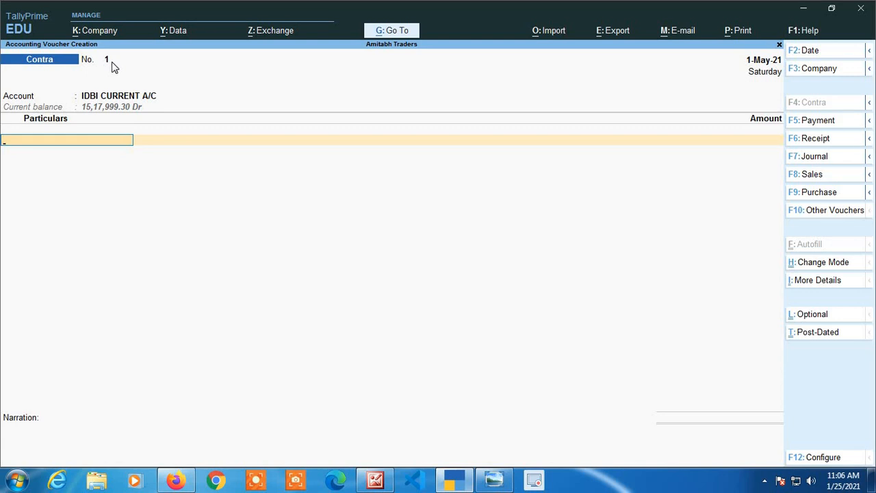
{"action": "type", "text": "Cas"}
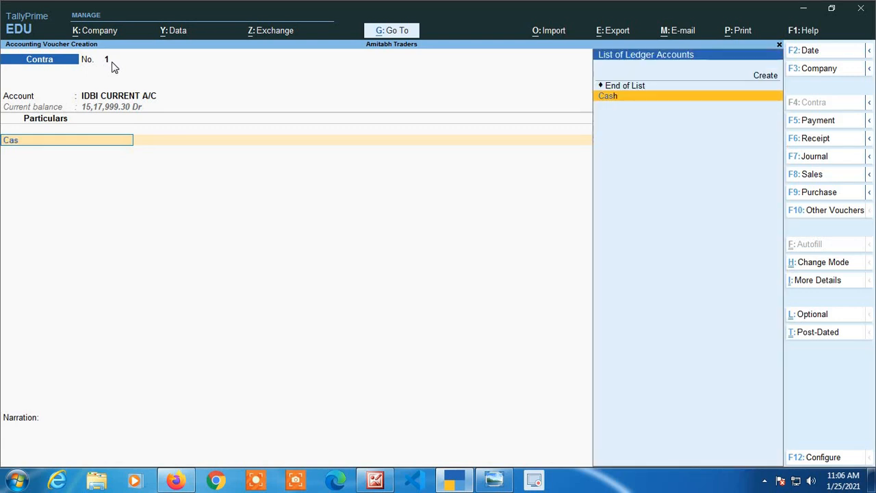
{"action": "key", "text": "Return"}
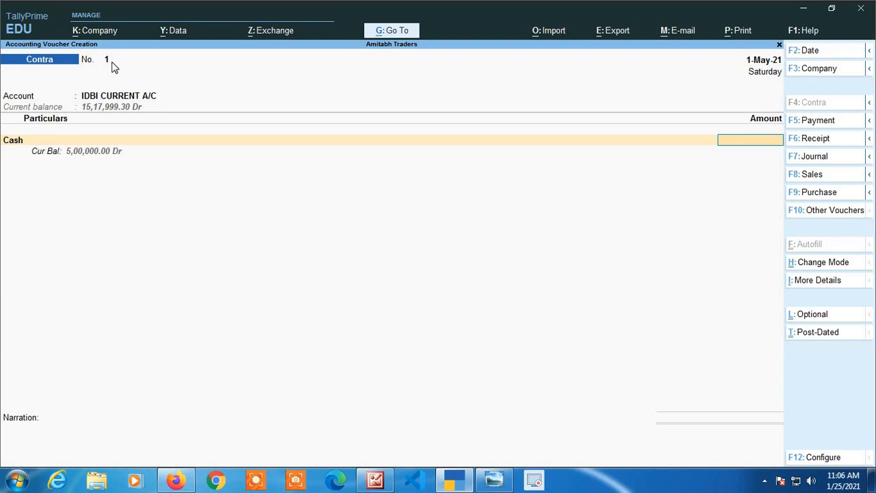
Enter 2,00,000 as the amount of cash deposited into the bank account.
{"action": "type", "text": "20,000"}
{"action": "key", "text": "Return"}
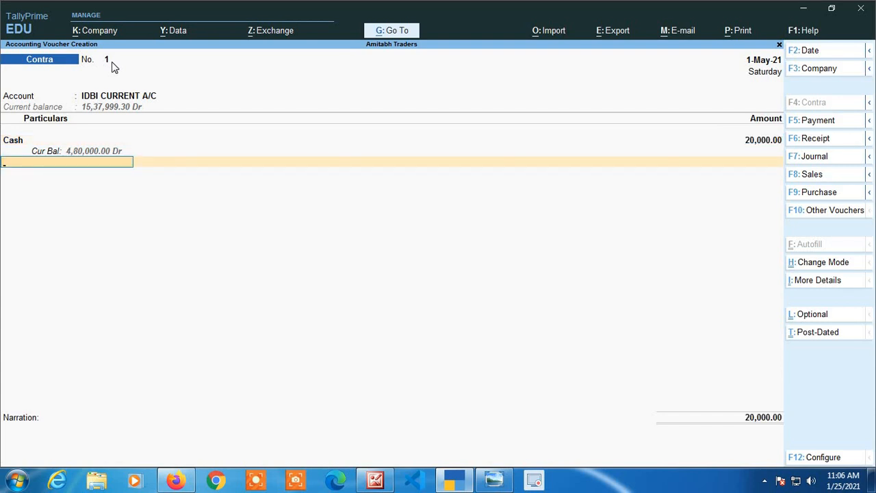
{"action": "key", "text": "BackSpace"}
{"action": "type", "text": "20000"}
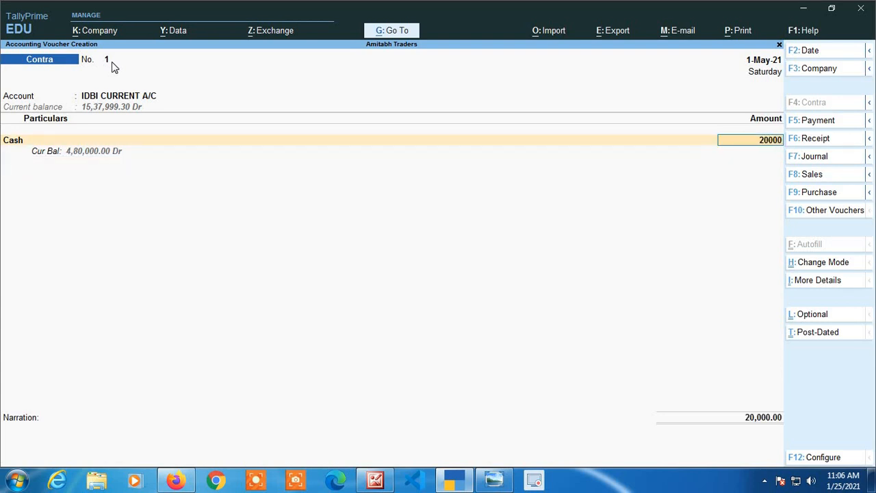
{"action": "key", "text": "Return"}
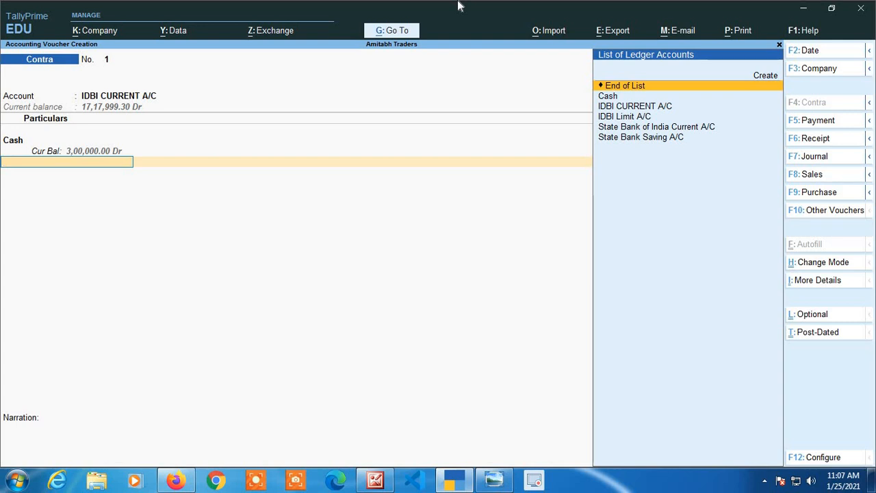
Accept the Cash bank allocation with the denominations left blank and save the deposit contra without a narration.
{"action": "key", "text": "Return"}
{"action": "key", "text": "Return"}
{"action": "key", "text": "Return"}
{"action": "key", "text": "Return"}
{"action": "key", "text": "Return"}
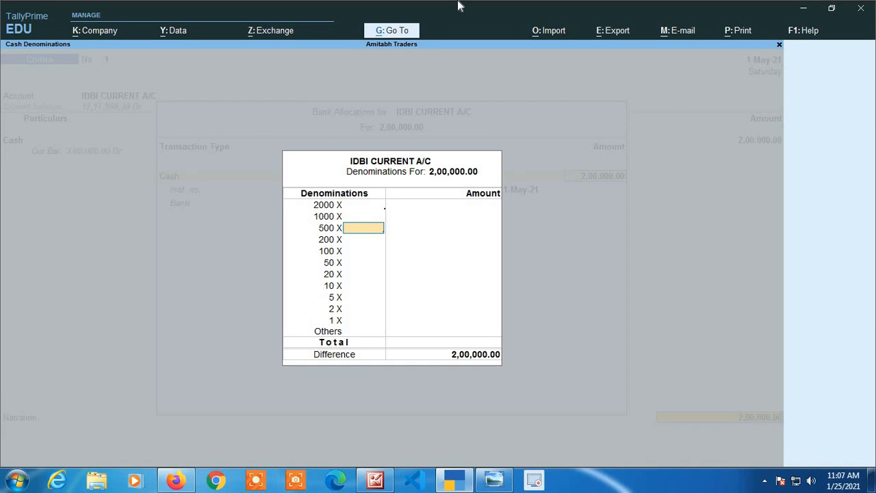
{"action": "key", "text": "Return"}
{"action": "key", "text": "Return"}
{"action": "key", "text": "Return"}
{"action": "key", "text": "Return"}
{"action": "key", "text": "Return"}
{"action": "key", "text": "Return"}
{"action": "key", "text": "Return"}
{"action": "key", "text": "Return"}
{"action": "key", "text": "Return"}
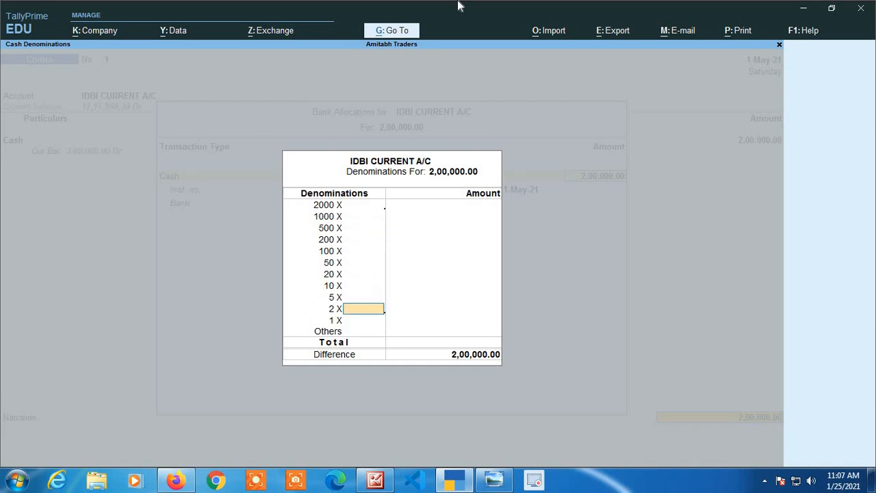
{"action": "key", "text": "Return"}
{"action": "key", "text": "Return"}
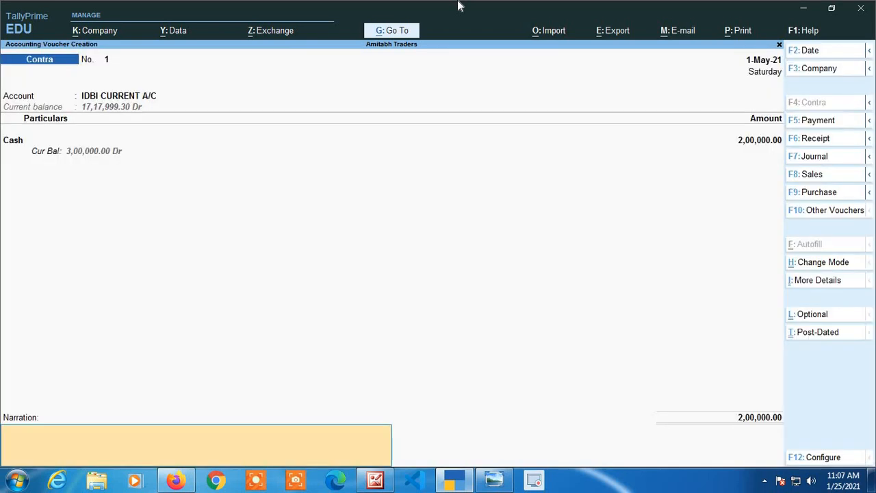
{"action": "key", "text": "Return"}
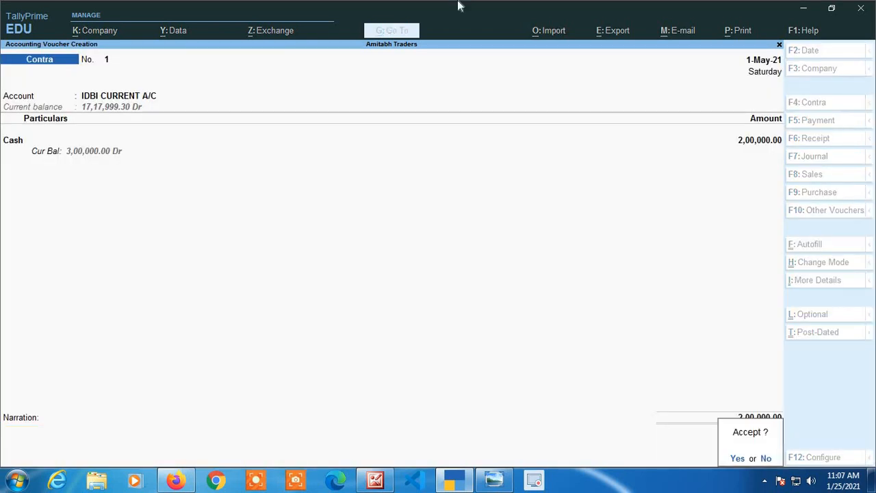
{"action": "key", "text": "Return"}
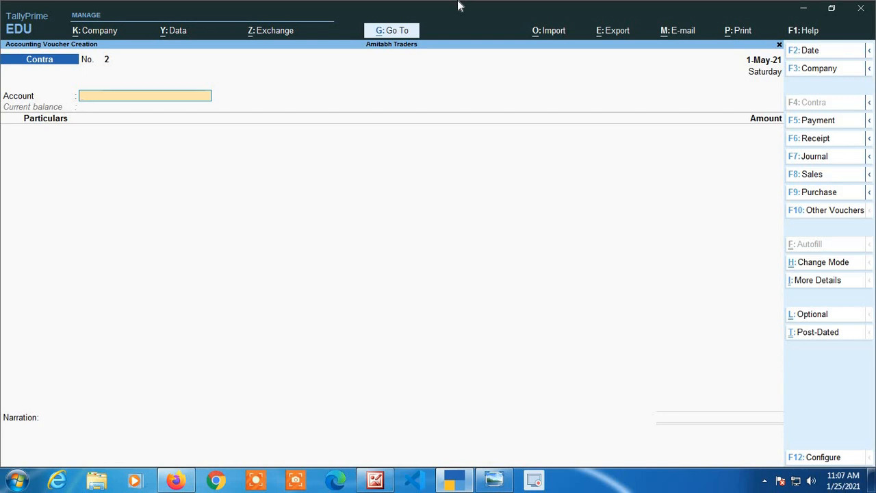
Record a cash withdrawal with Cash as the account and IDBI CURRENT A/C credited for 1,00,000.
{"action": "type", "text": "Cas"}
{"action": "key", "text": "Return"}
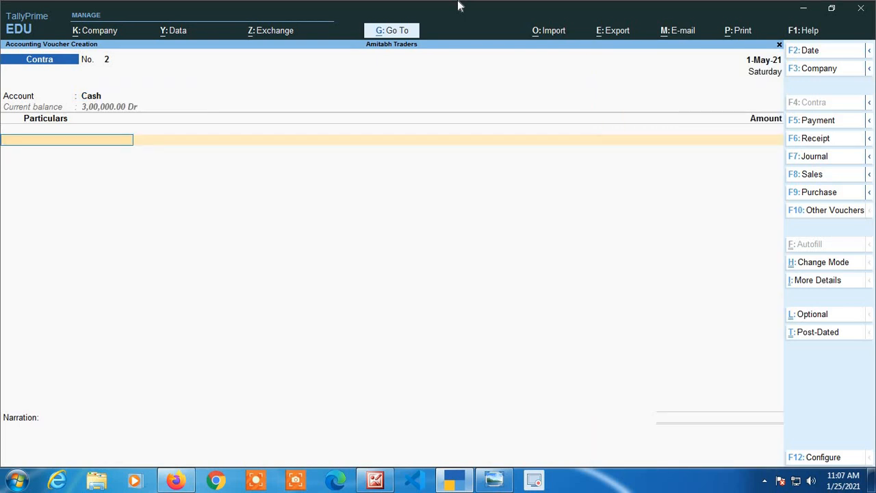
{"action": "type", "text": "Id"}
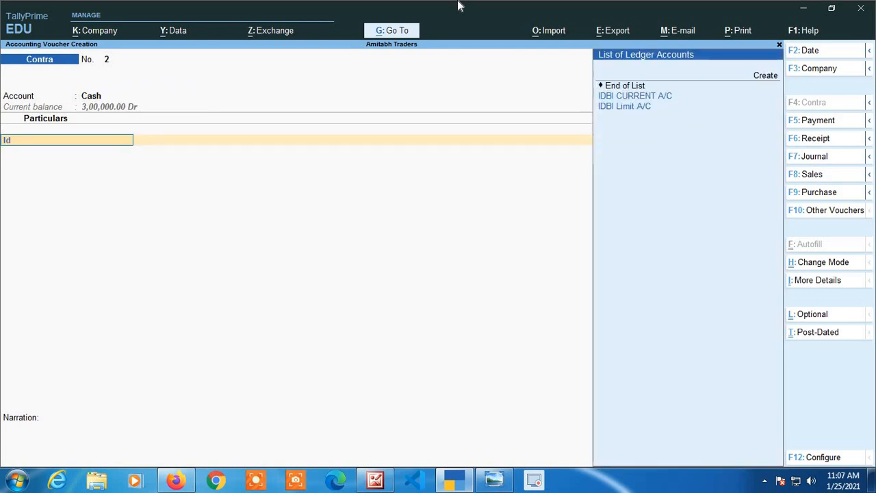
{"action": "key", "text": "Return"}
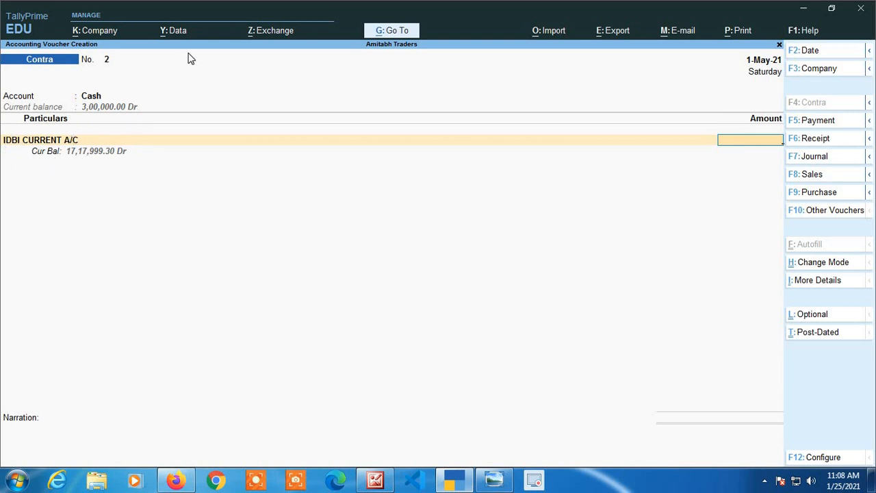
{"action": "key", "text": "Return"}
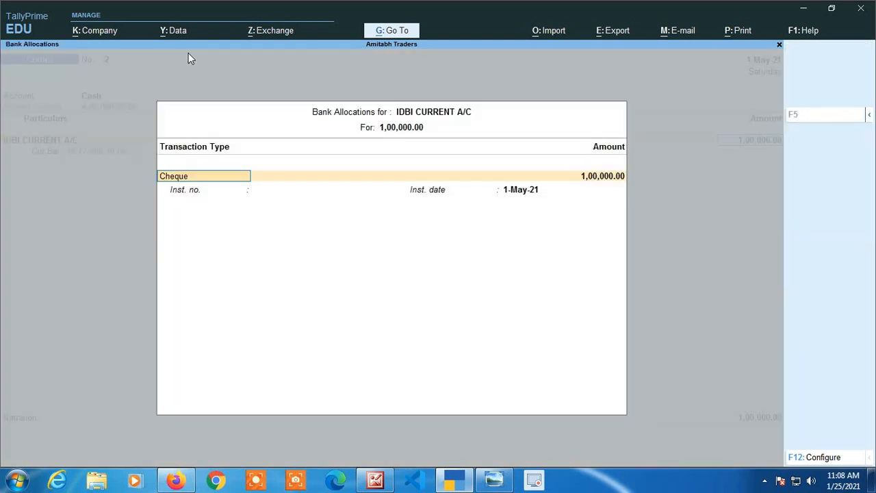
Accept the withdrawal's Cheque bank allocation without an instrument number and save the contra voucher.
{"action": "key", "text": "Return"}
{"action": "key", "text": "Return"}
{"action": "key", "text": "Return"}
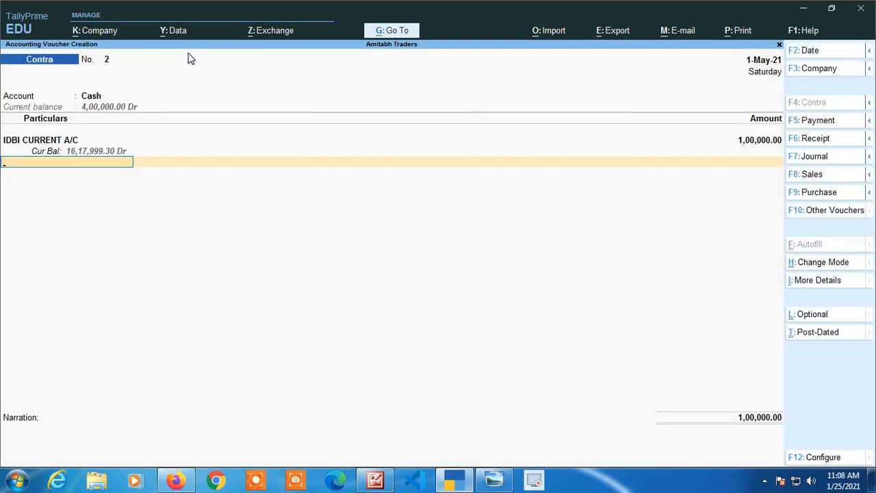
{"action": "key", "text": "Return"}
{"action": "key", "text": "Return"}
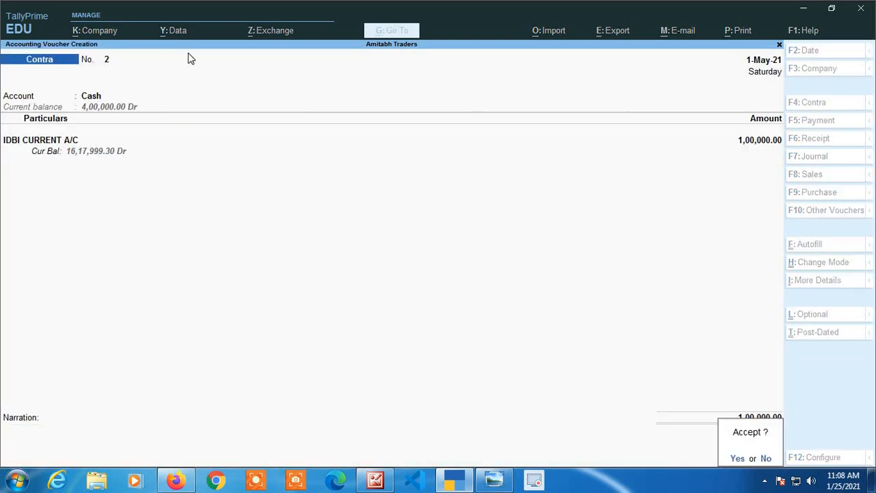
{"action": "key", "text": "Return"}
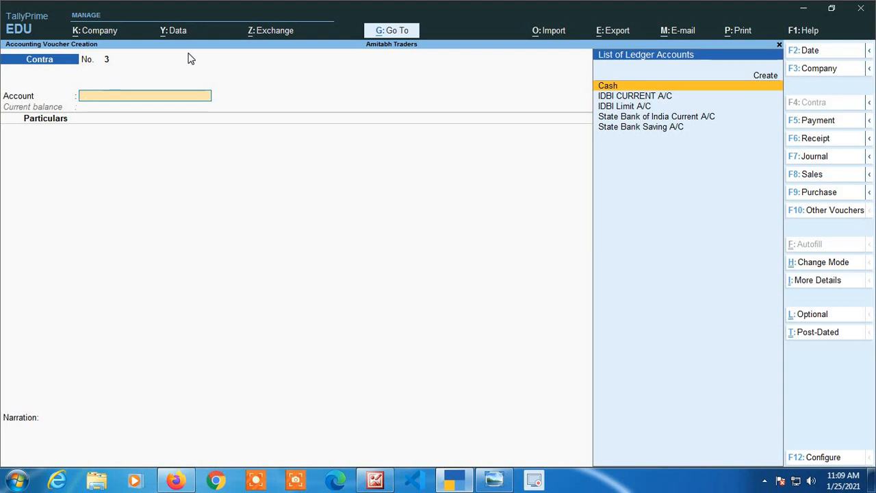
Set State Bank of India Current A/C as the receiving account and IDBI CURRENT A/C as the credited particular.
{"action": "key", "text": "Down"}
{"action": "key", "text": "Down"}
{"action": "key", "text": "Down"}
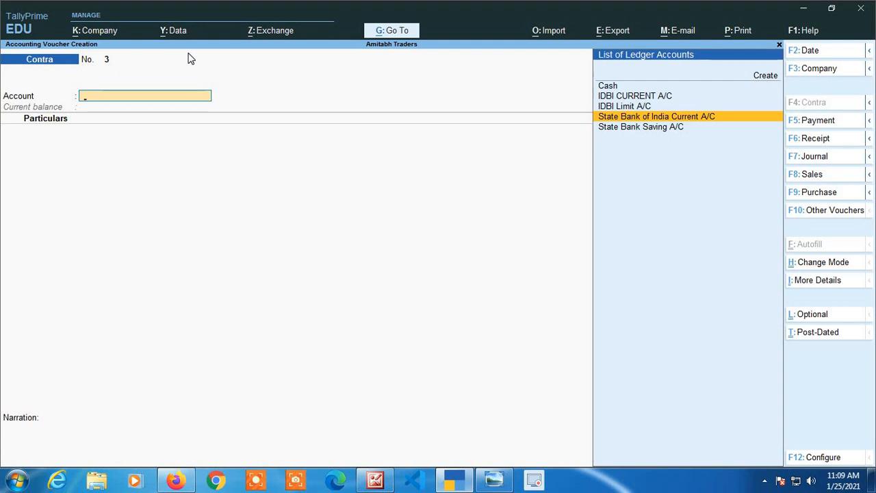
{"action": "key", "text": "Return"}
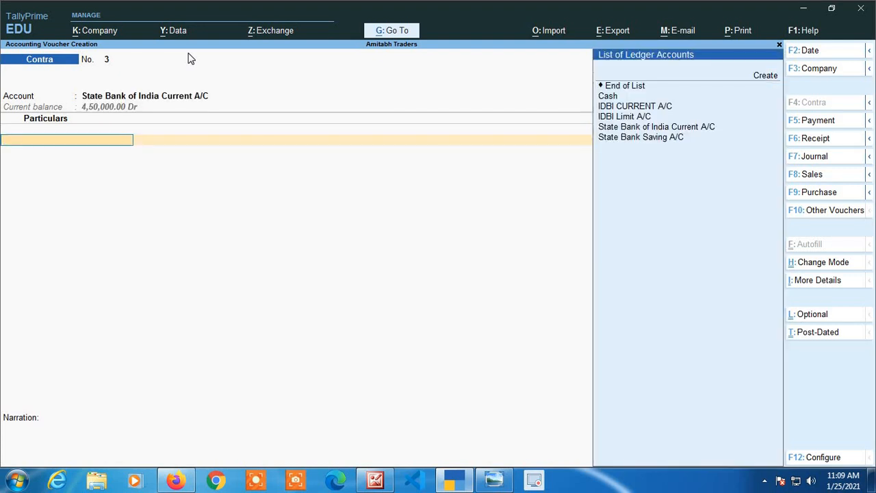
{"action": "key", "text": "Down"}
{"action": "key", "text": "Down"}
{"action": "key", "text": "Down"}
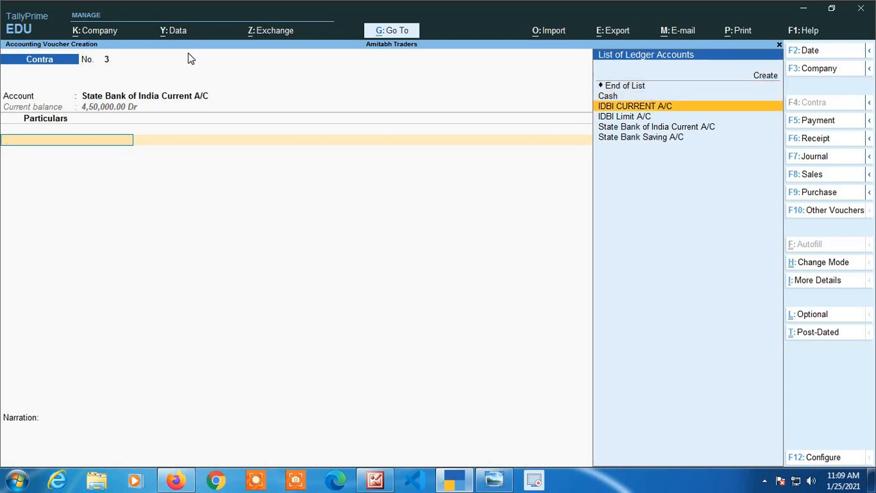
{"action": "key", "text": "Return"}
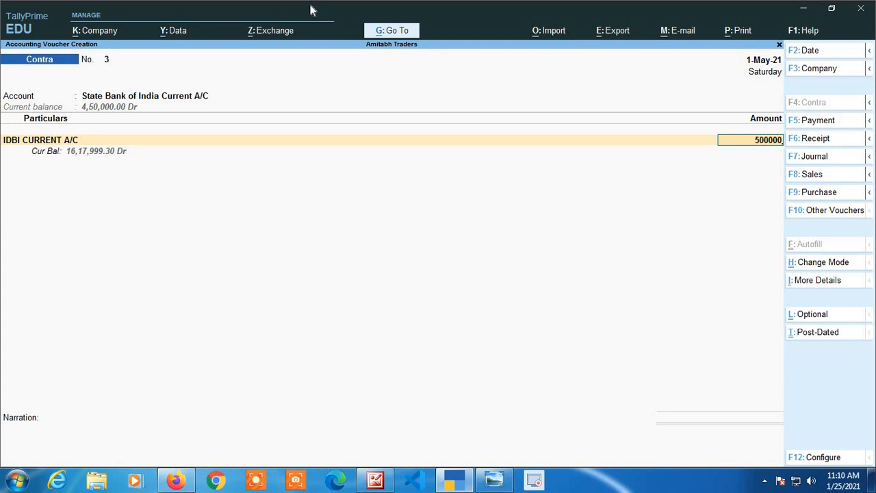
Enter 5,00,000 as the bank-to-bank transfer amount and accept its bank allocation.
{"action": "key", "text": "Return"}
{"action": "key", "text": "Return"}
{"action": "key", "text": "Return"}
{"action": "key", "text": "Return"}
{"action": "key", "text": "Return"}
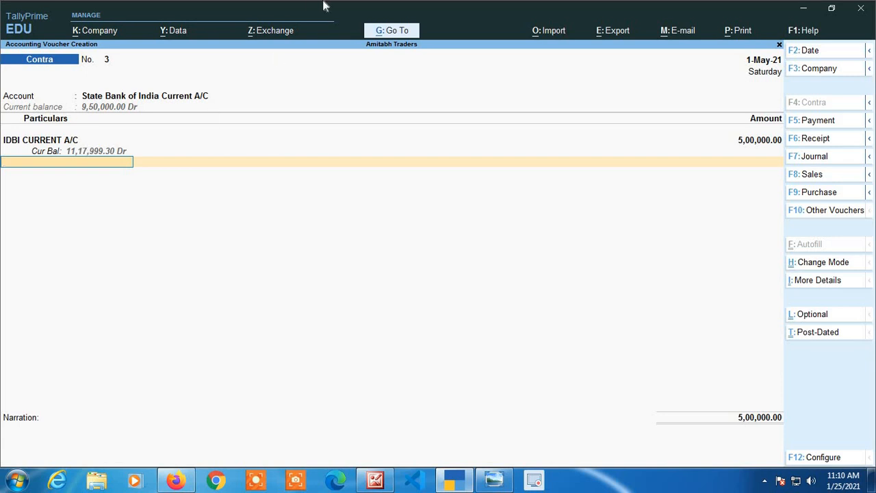
Finish the transfer's particulars, leave the narration blank and save the contra voucher.
{"action": "key", "text": "Return"}
{"action": "key", "text": "Return"}
{"action": "key", "text": "Return"}
{"action": "key", "text": "Return"}
{"action": "key", "text": "Return"}
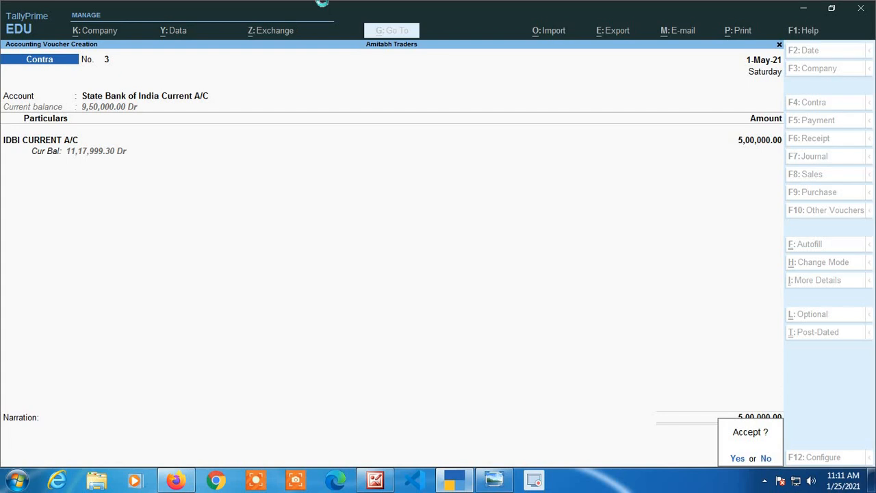
{"action": "key", "text": "Return"}
Review the contra voucher's general and bank configuration options, including Provide Cash Denomination details, and accept the configuration.
{"action": "key", "text": "F12"}
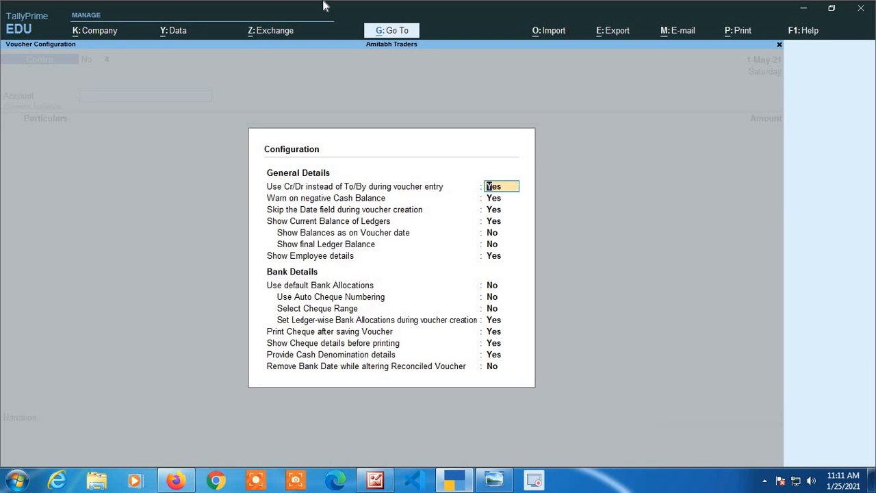
{"action": "key", "text": "Return"}
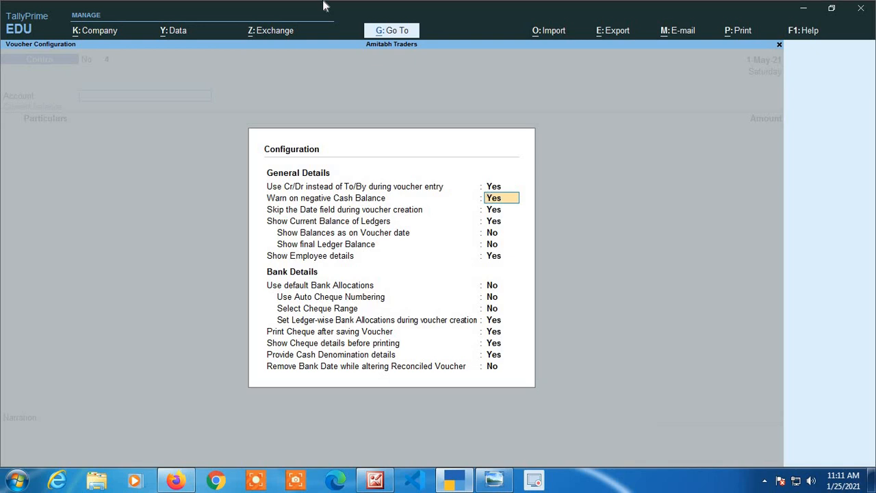
{"action": "key", "text": "Return"}
{"action": "key", "text": "Return"}
{"action": "key", "text": "Return"}
{"action": "key", "text": "Return"}
{"action": "key", "text": "Return"}
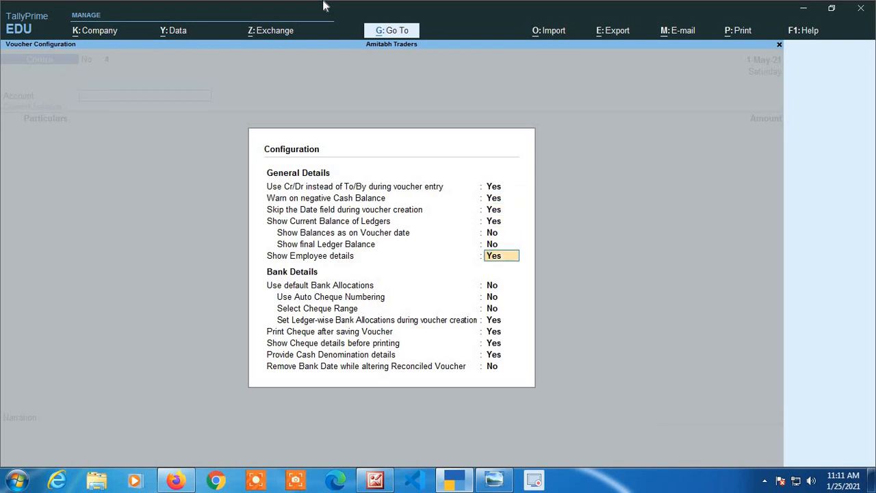
{"action": "key", "text": "Return"}
{"action": "key", "text": "Return"}
{"action": "key", "text": "Return"}
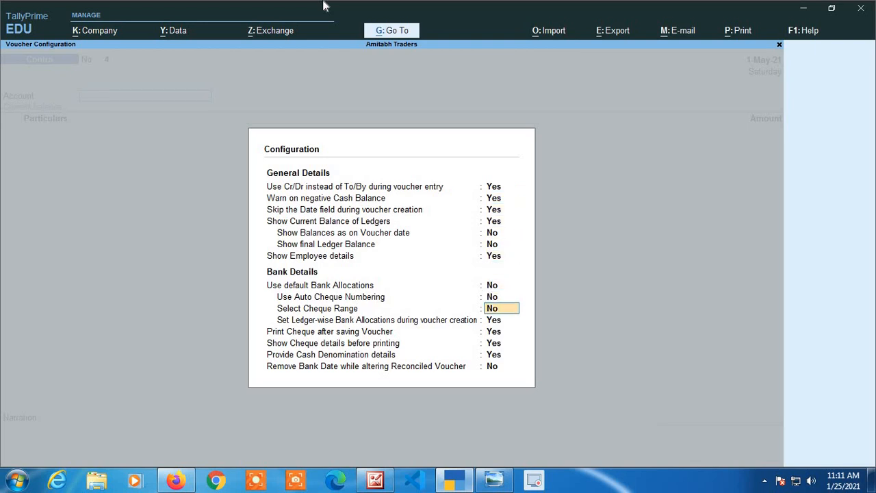
{"action": "key", "text": "Return"}
{"action": "key", "text": "Return"}
{"action": "key", "text": "Return"}
{"action": "key", "text": "Return"}
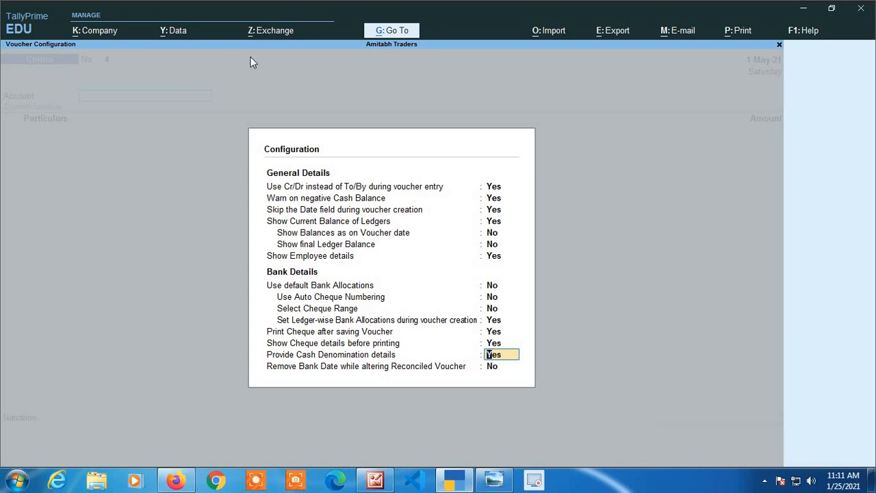
{"action": "key", "text": "ctrl+a"}
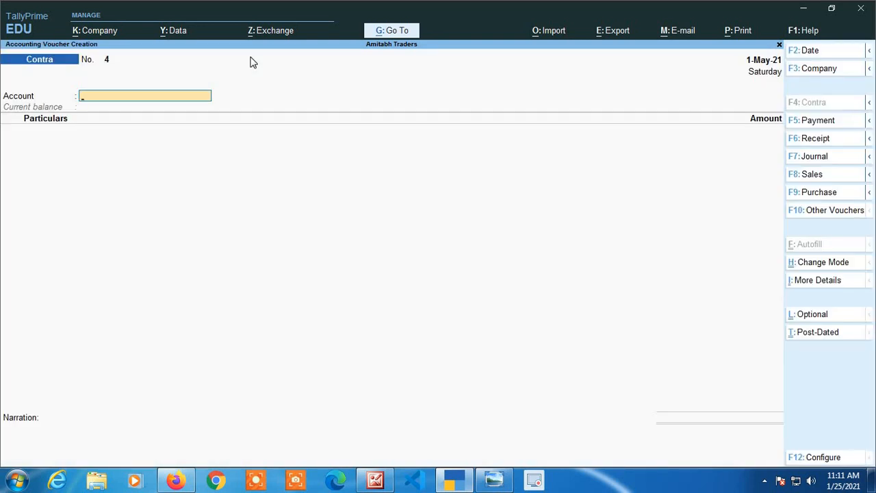
Start another cash deposit contra with IDBI CURRENT A/C as the account and Cash as the credited particular.
{"action": "type", "text": "Id"}
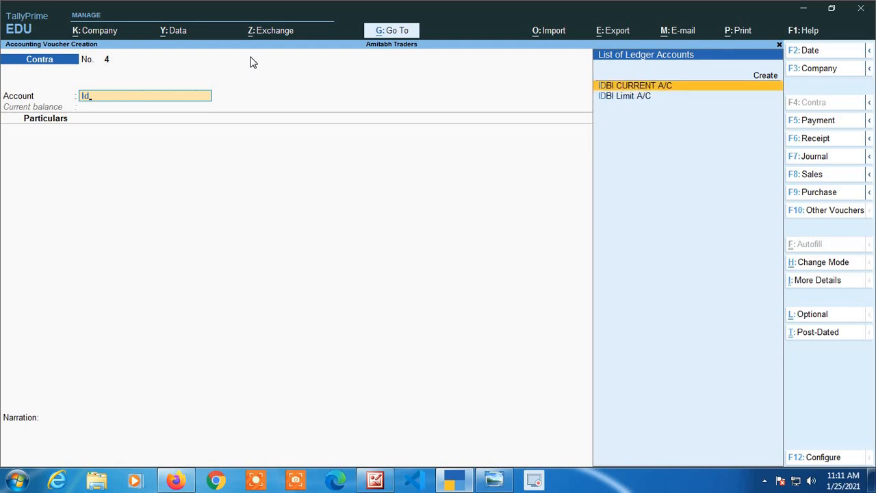
{"action": "key", "text": "Return"}
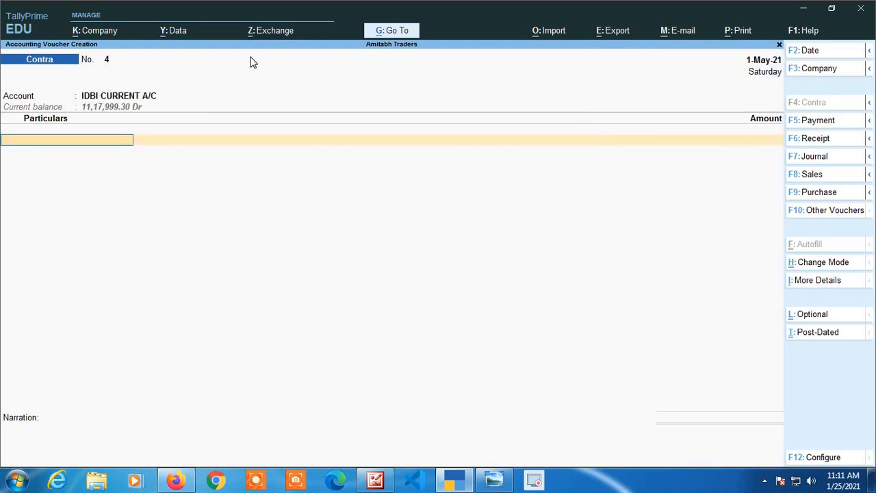
{"action": "type", "text": "Cas"}
{"action": "key", "text": "Return"}
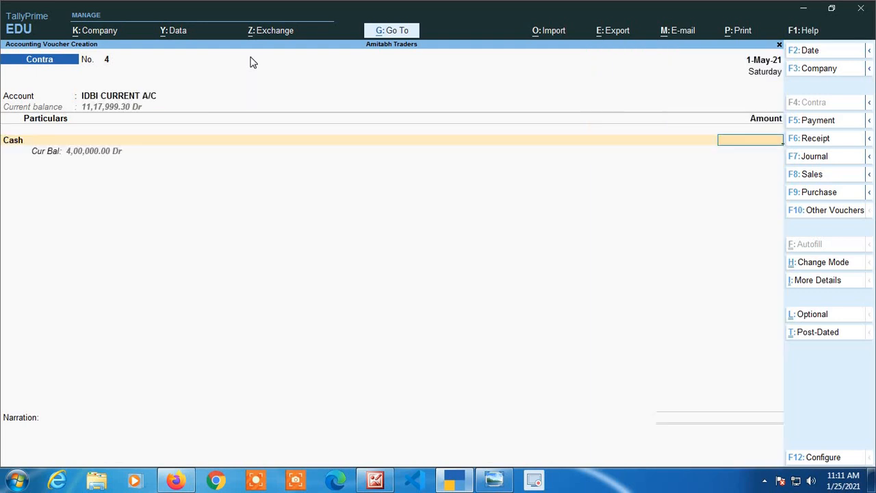
Enter 50,000 as the amount of cash deposited into IDBI CURRENT A/C.
{"action": "type", "text": "50000"}
{"action": "key", "text": "Return"}
{"action": "key", "text": "Return"}
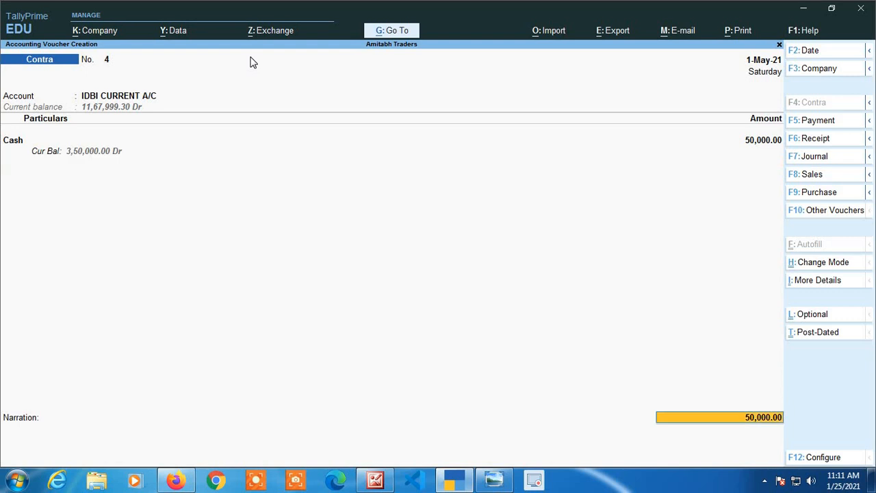
{"action": "key", "text": "Return"}
{"action": "key", "text": "Return"}
{"action": "key", "text": "Return"}
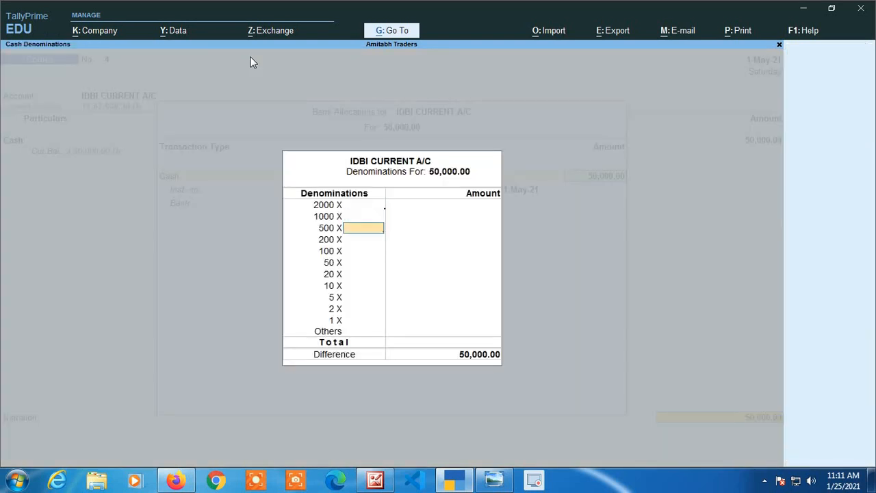
{"action": "key", "text": "Up"}
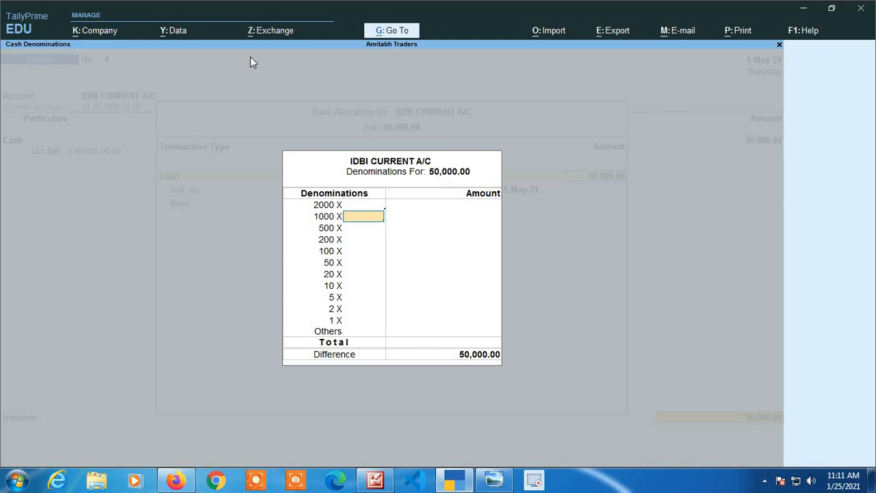
{"action": "key", "text": "Escape"}
{"action": "key", "text": "y"}
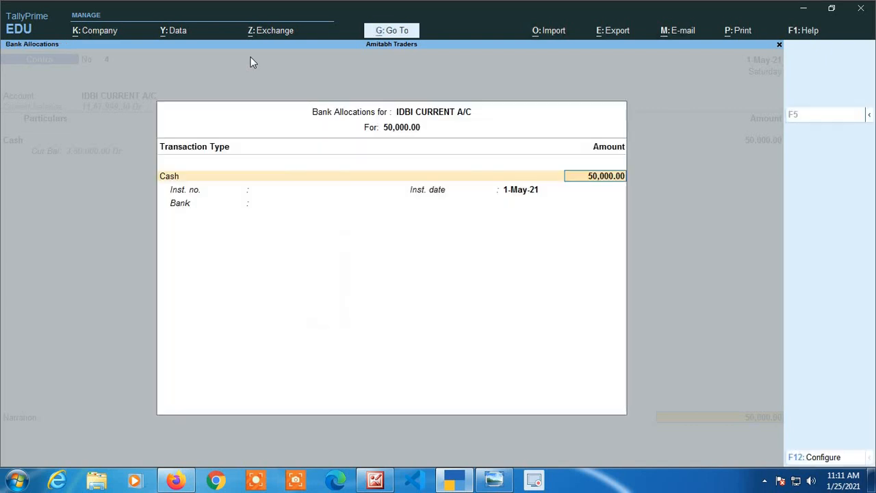
{"action": "key", "text": "Escape"}
{"action": "key", "text": "Escape"}
{"action": "key", "text": "y"}
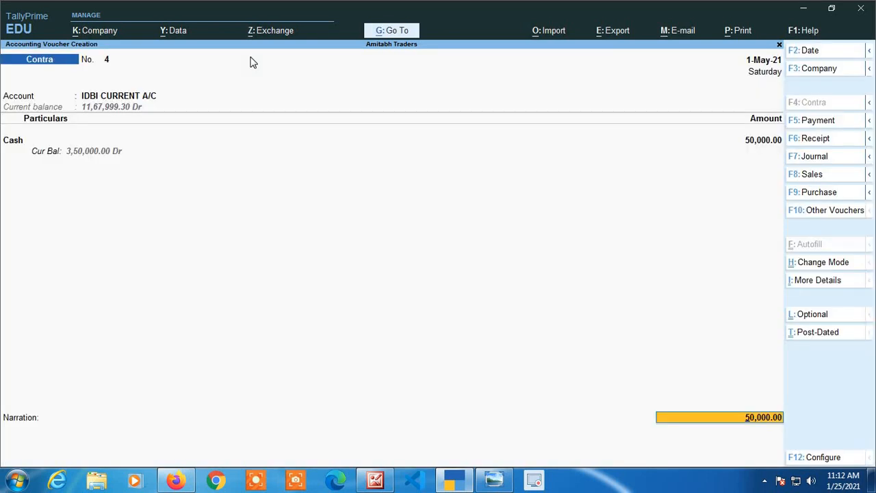
Set Provide Cash Denomination details to No in the contra voucher's bank configuration and accept the configuration.
{"action": "key", "text": "F12"}
{"action": "key", "text": "Down"}
{"action": "key", "text": "Down"}
{"action": "key", "text": "Down"}
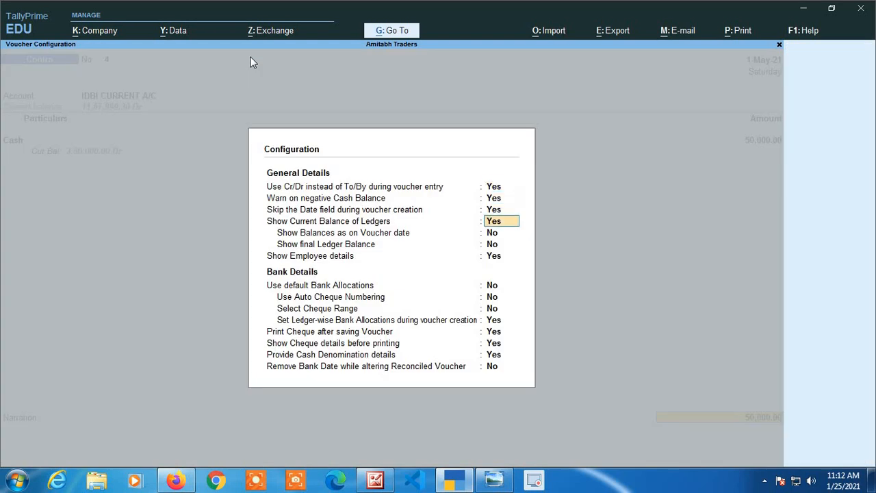
{"action": "key", "text": "Down"}
{"action": "key", "text": "Down"}
{"action": "key", "text": "Down"}
{"action": "key", "text": "Down"}
{"action": "key", "text": "Down"}
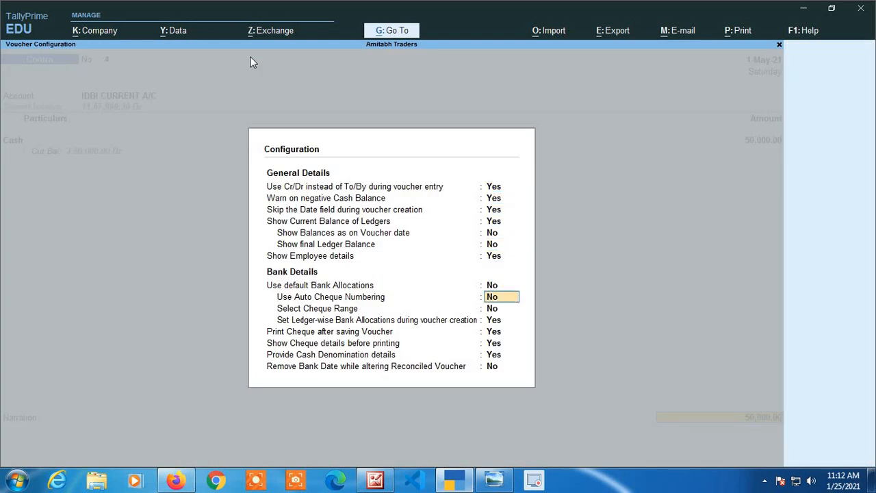
{"action": "key", "text": "Down"}
{"action": "key", "text": "Down"}
{"action": "key", "text": "Down"}
{"action": "key", "text": "Down"}
{"action": "key", "text": "Down"}
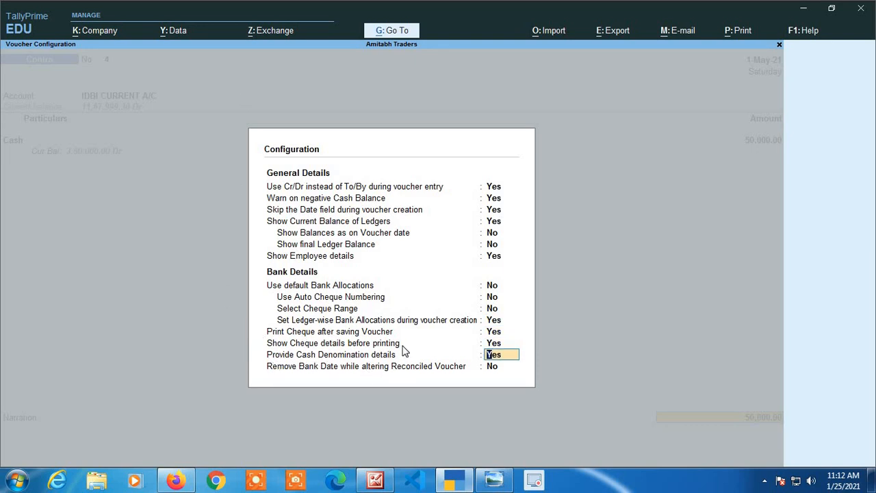
{"action": "key", "text": "n"}
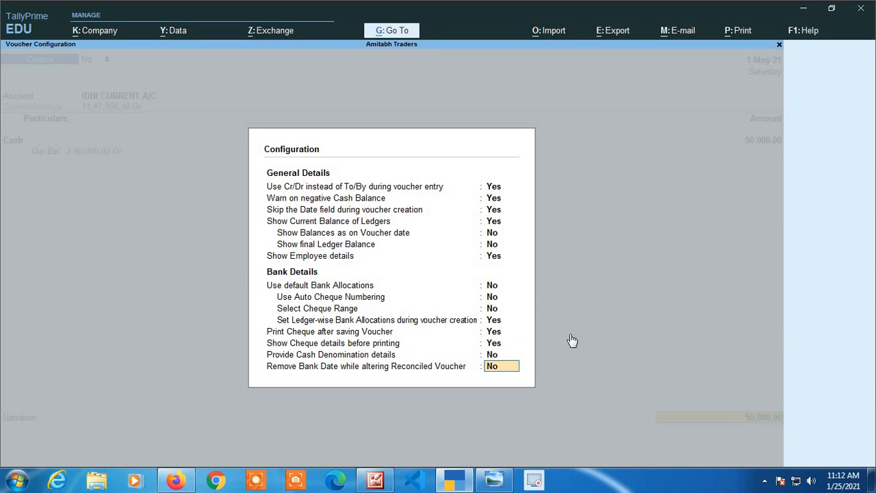
{"action": "key", "text": "Return"}
Accept the deposit's Cash bank allocation with blank instrument number and bank, and save the contra voucher without a narration.
{"action": "key", "text": "BackSpace"}
{"action": "key", "text": "BackSpace"}
{"action": "key", "text": "BackSpace"}
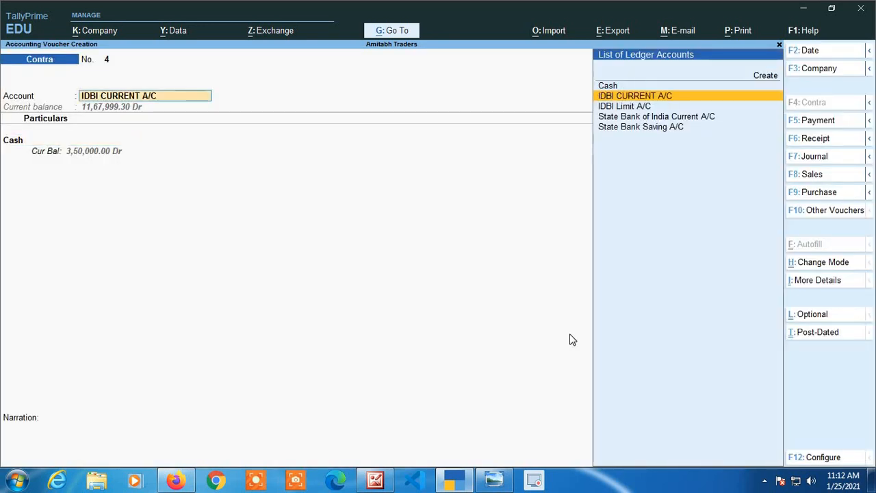
{"action": "key", "text": "Return"}
{"action": "key", "text": "Return"}
{"action": "key", "text": "Return"}
{"action": "key", "text": "Return"}
{"action": "key", "text": "Return"}
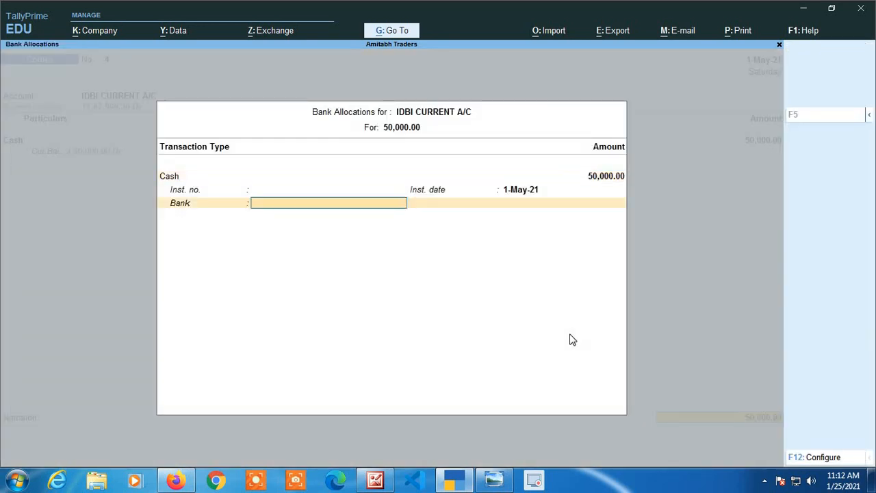
{"action": "key", "text": "Return"}
{"action": "key", "text": "Return"}
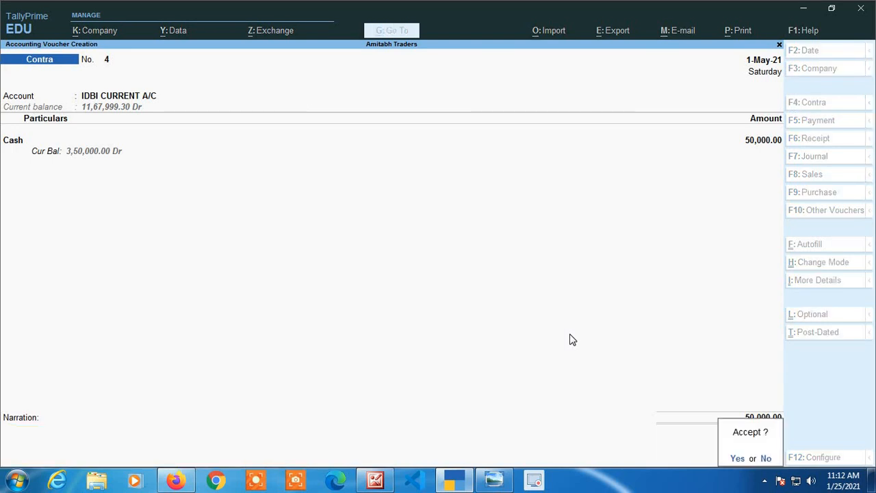
{"action": "key", "text": "Return"}
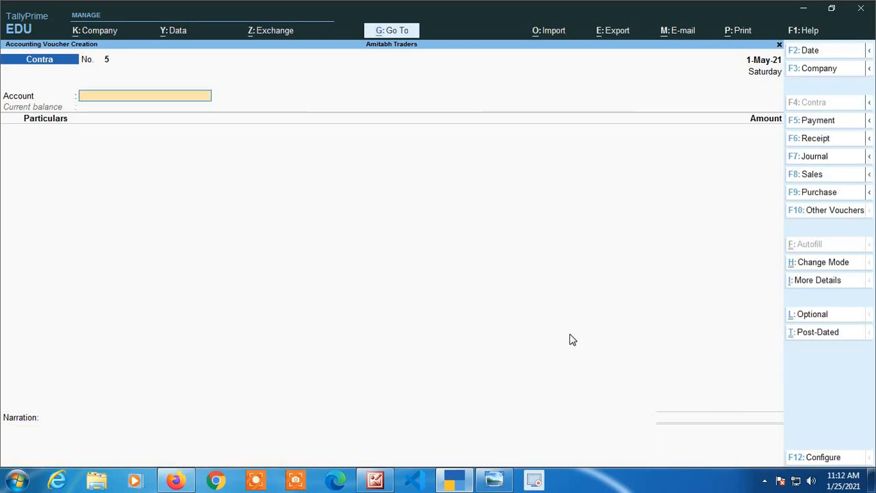